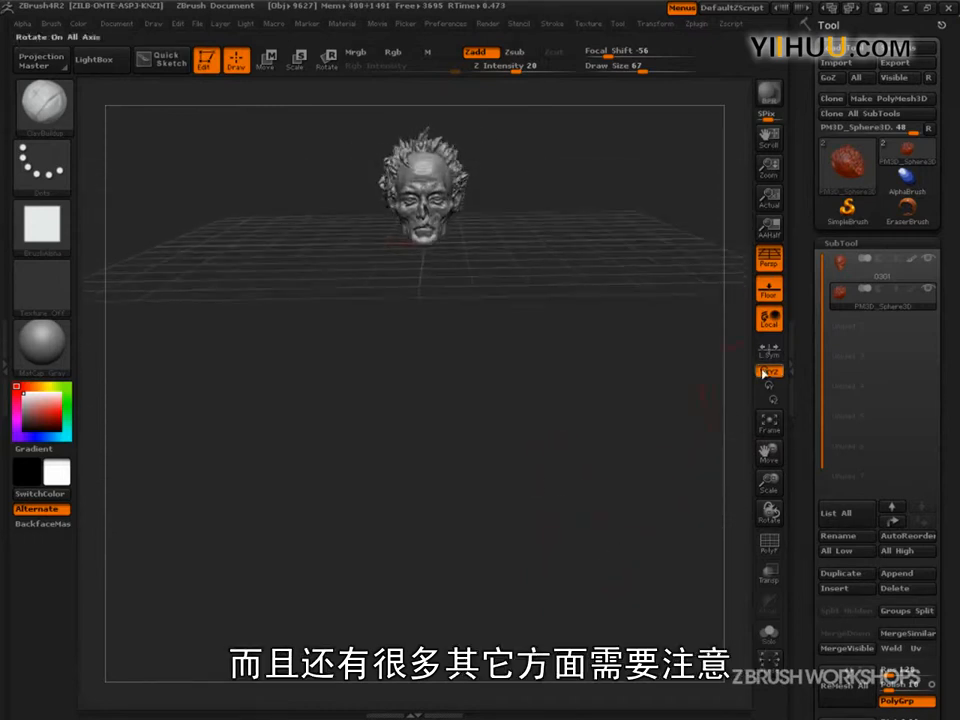
- Turn off the floor grid and leave the perspective view enabled around the zombie head
key("p")
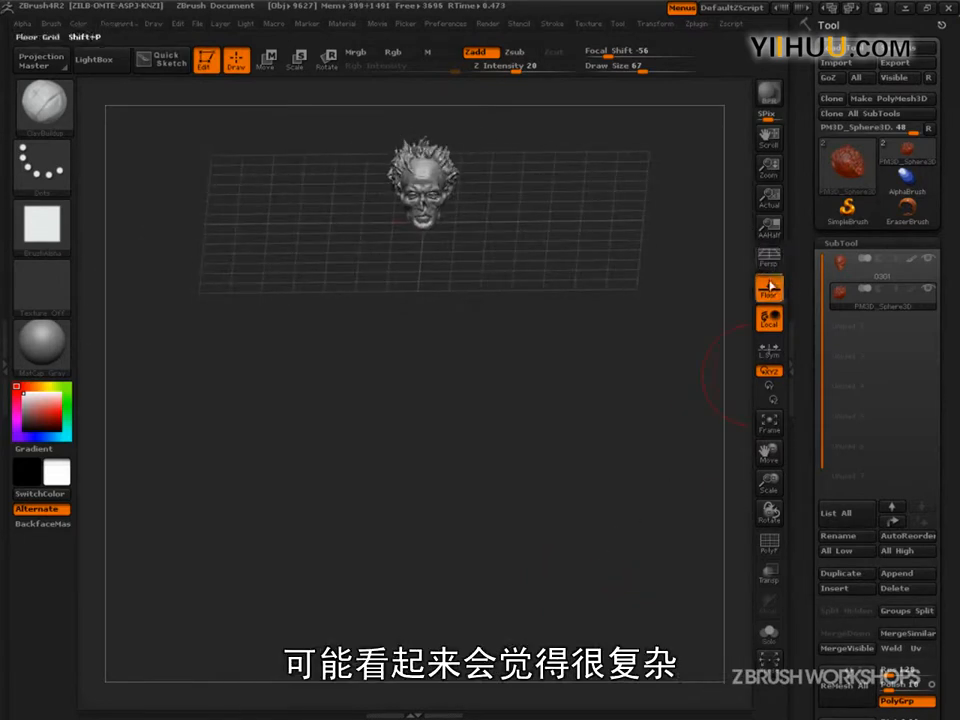
left_click(768, 290)
key("p")
left_click_drag(610, 514, 628, 526)
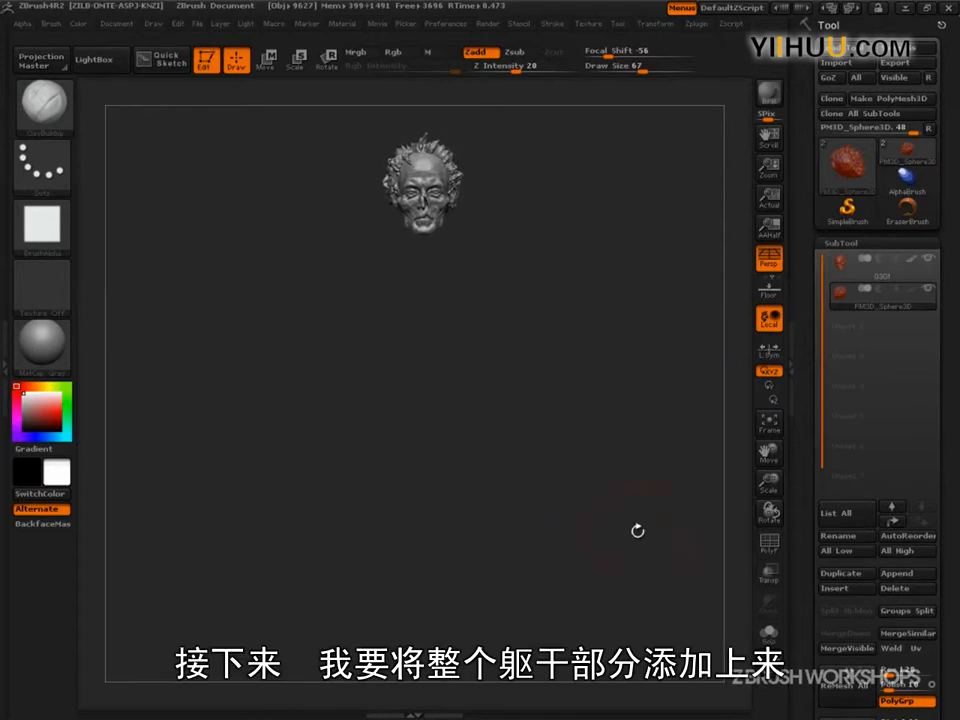
key("ctrl+shift")
mouse_move(381, 262)
left_mouse_down()
mouse_move(489, 274)
mouse_move(482, 280)
left_mouse_up()
mouse_move(396, 356)
left_mouse_down()
mouse_move(412, 428)
mouse_move(377, 632)
left_mouse_up()
left_click_drag(428, 405, 436, 634)
left_click_drag(383, 252, 285, 412)
left_click_drag(505, 258, 543, 407)
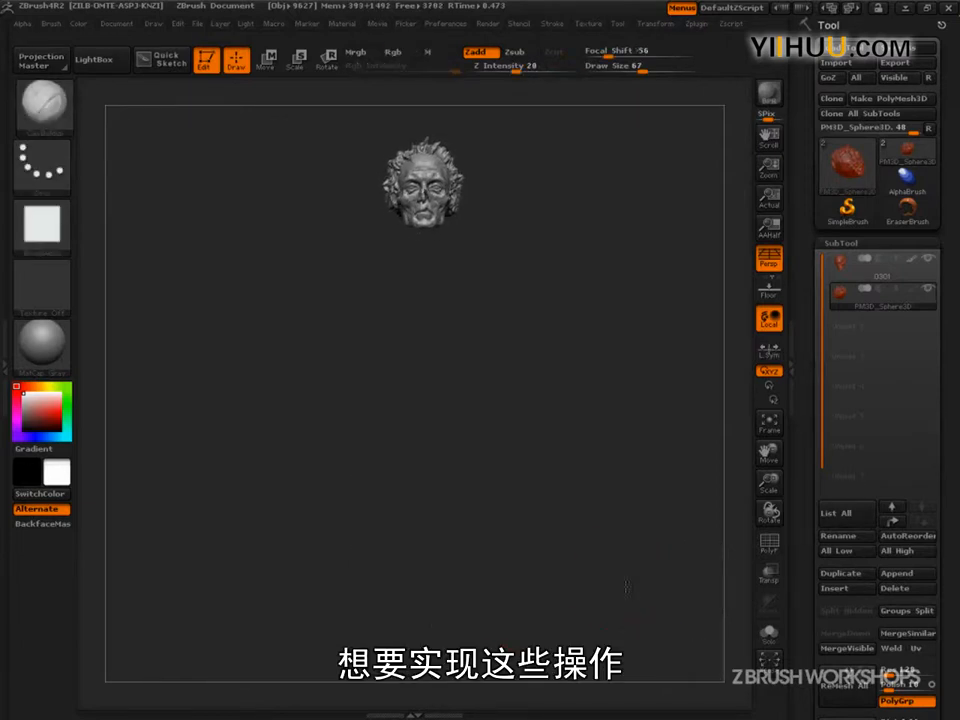
- Append a Sphere3D as a new subtool to the head and make it the active subtool
left_click_drag(627, 587, 643, 571)
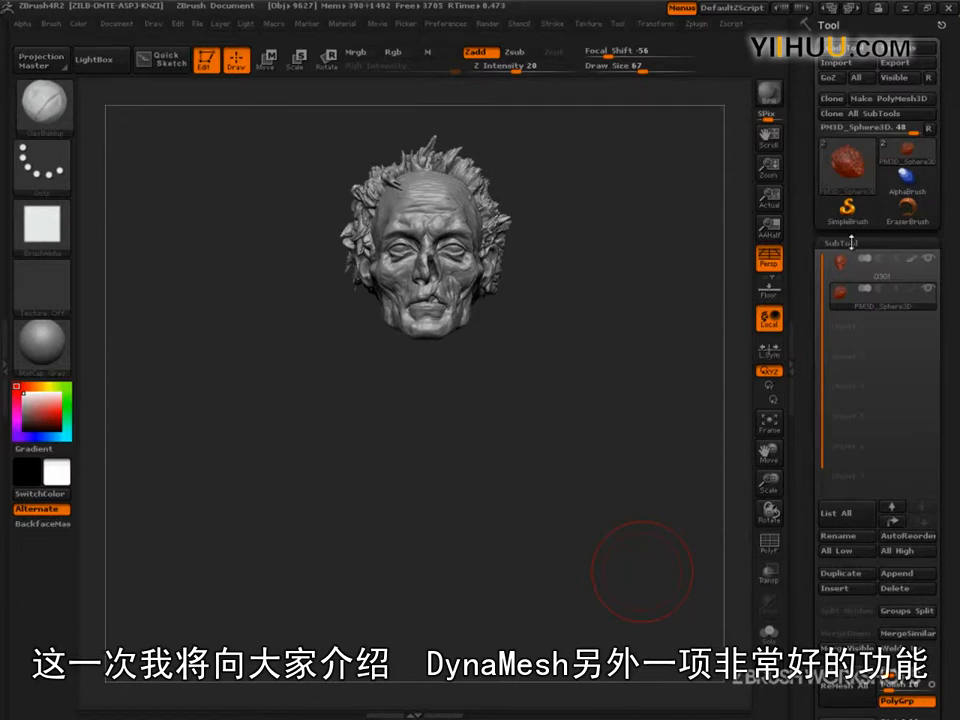
left_click(888, 578)
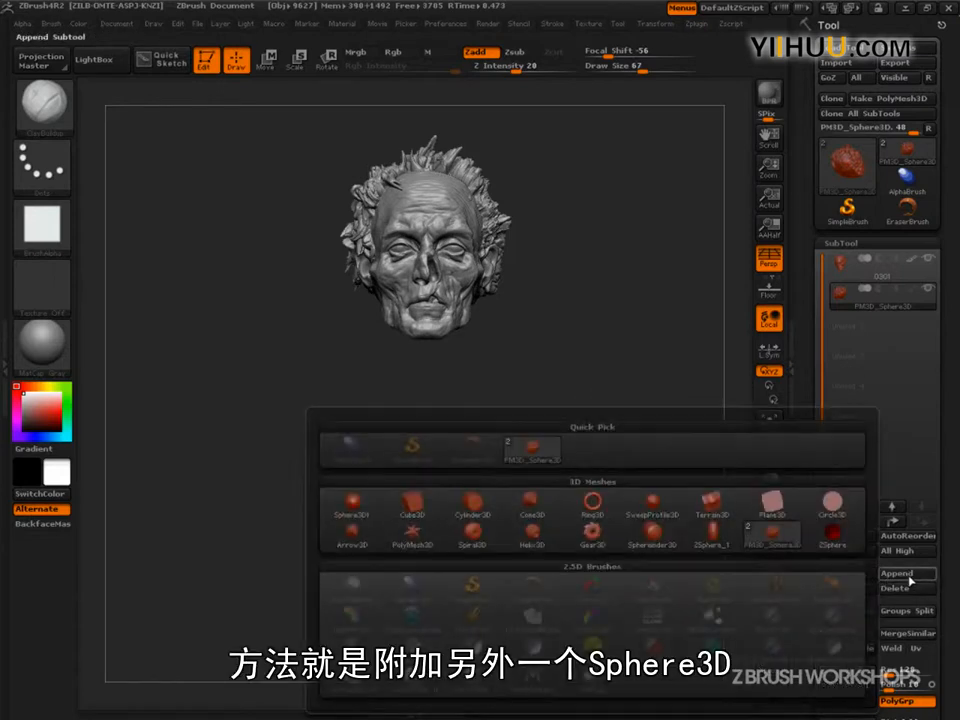
left_click(353, 511)
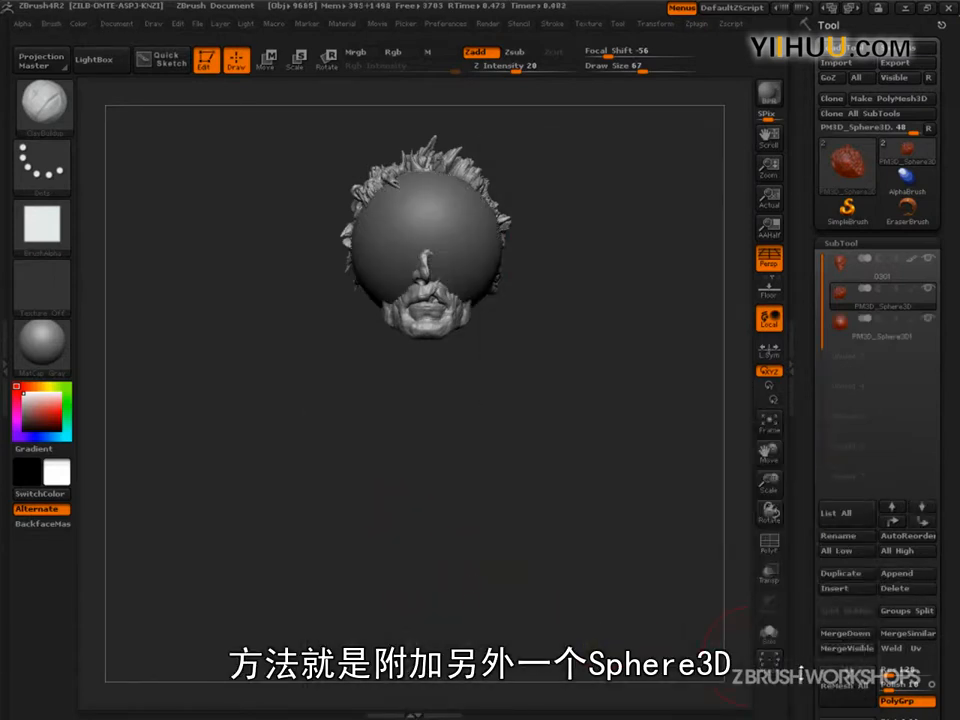
left_click(840, 340)
- Enable DynaMesh at resolution 128 on the appended sphere in its geometry settings
left_click_drag(802, 650, 808, 332)
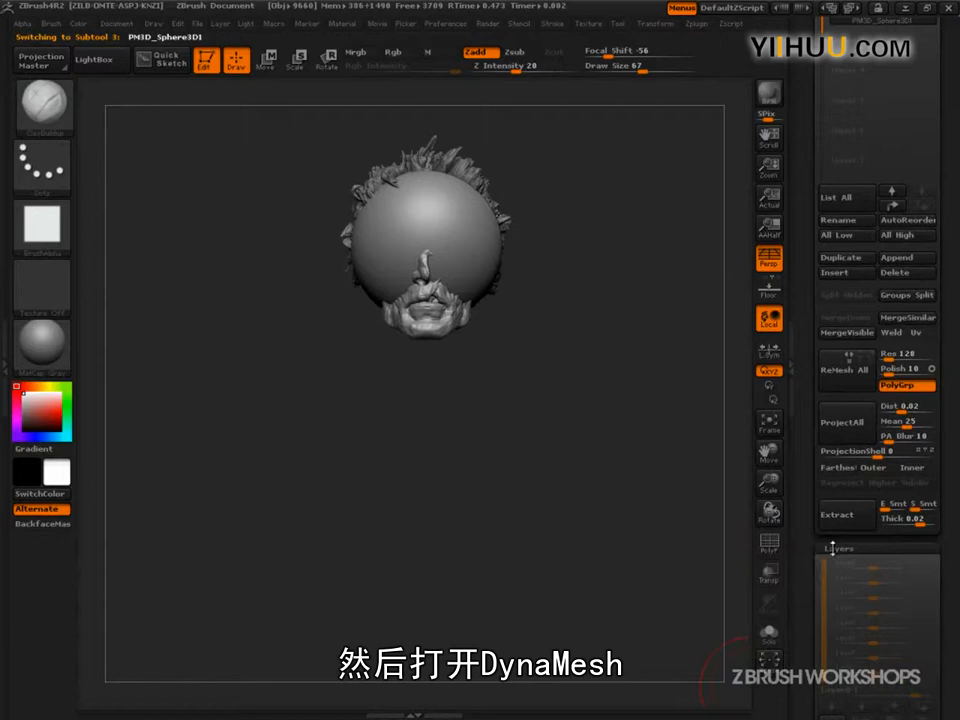
left_click(832, 548)
left_click_drag(907, 559, 905, 253)
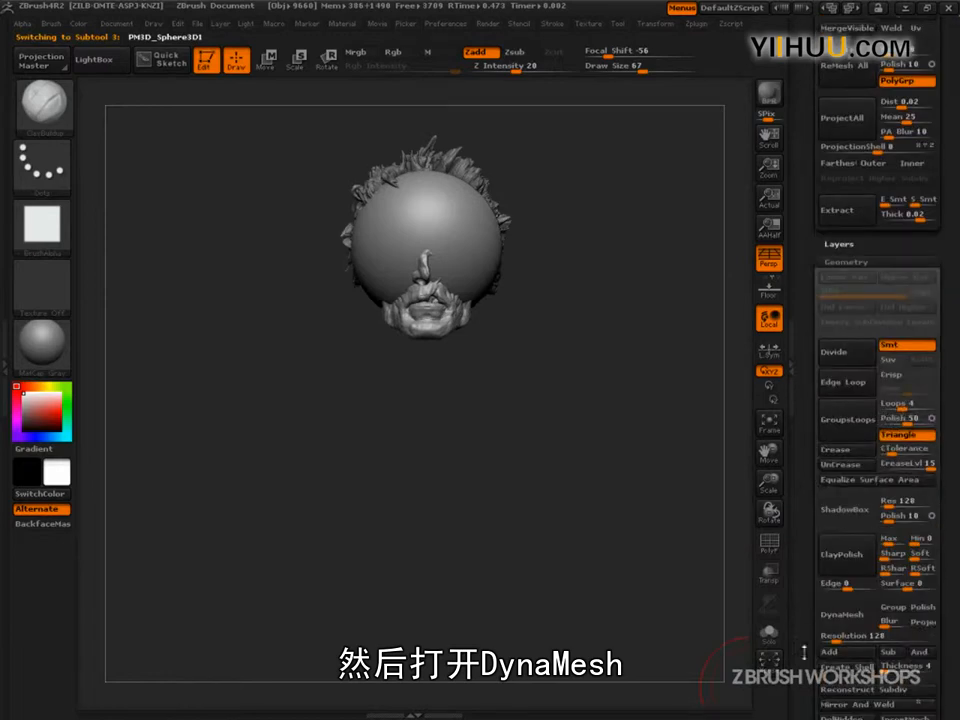
left_click_drag(806, 640, 806, 540)
left_click(845, 514)
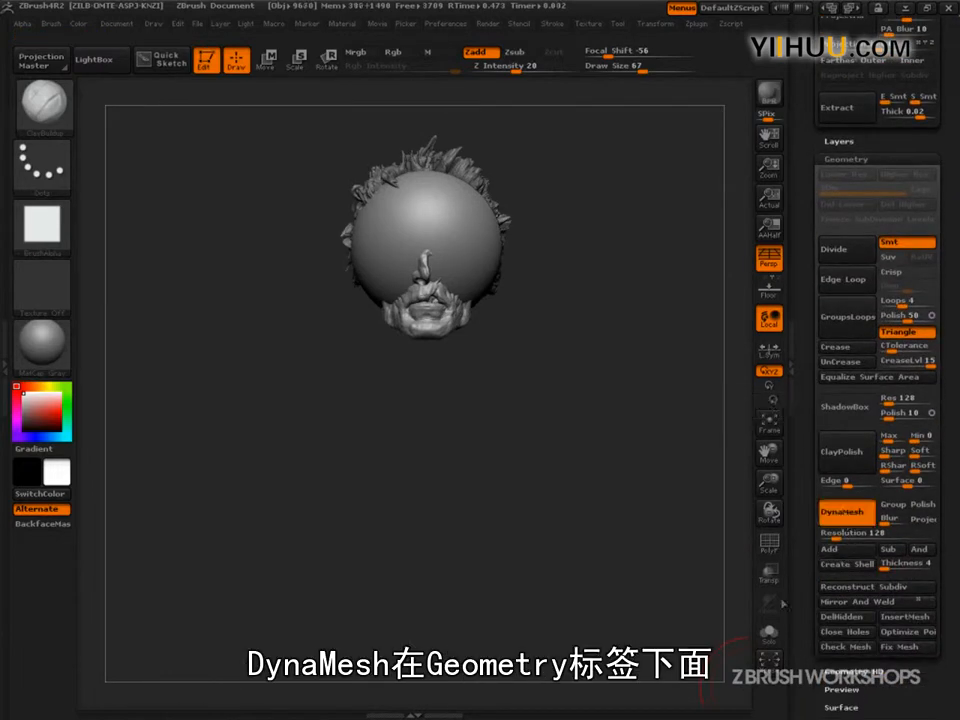
- Examine the sphere's DynaMesh topology with the PolyFrame display, and hide the wireframe again
left_click(769, 543)
left_click_drag(662, 575, 717, 620)
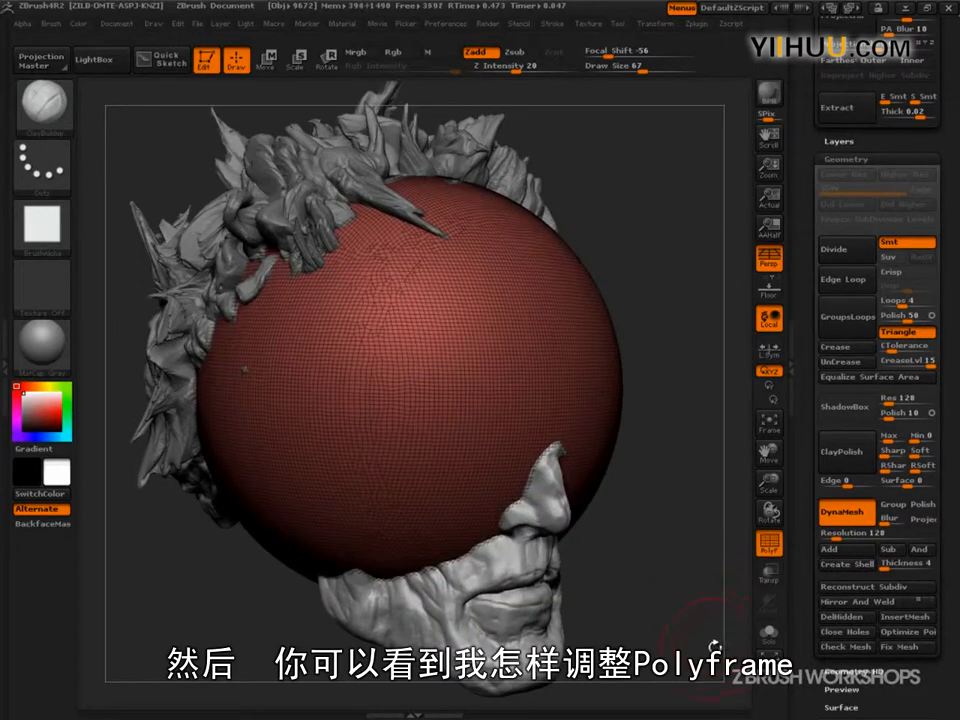
key("shift+f")
left_click_drag(477, 433, 620, 584, "alt")
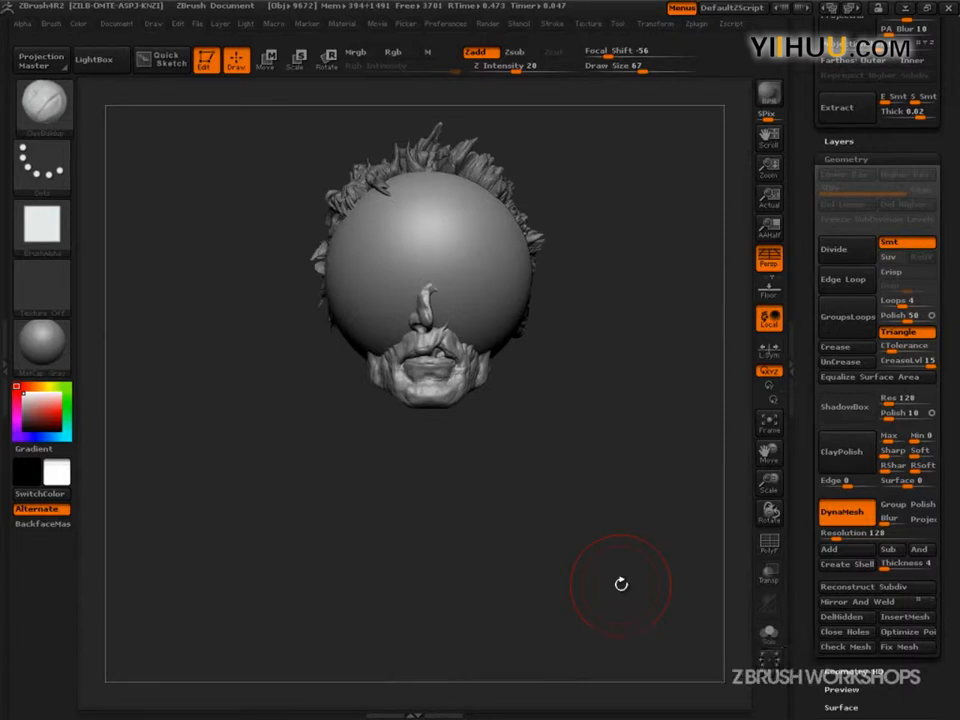
mouse_move(615, 523)
left_mouse_down()
mouse_move(617, 566)
mouse_move(613, 551)
mouse_move(622, 549)
left_mouse_up()
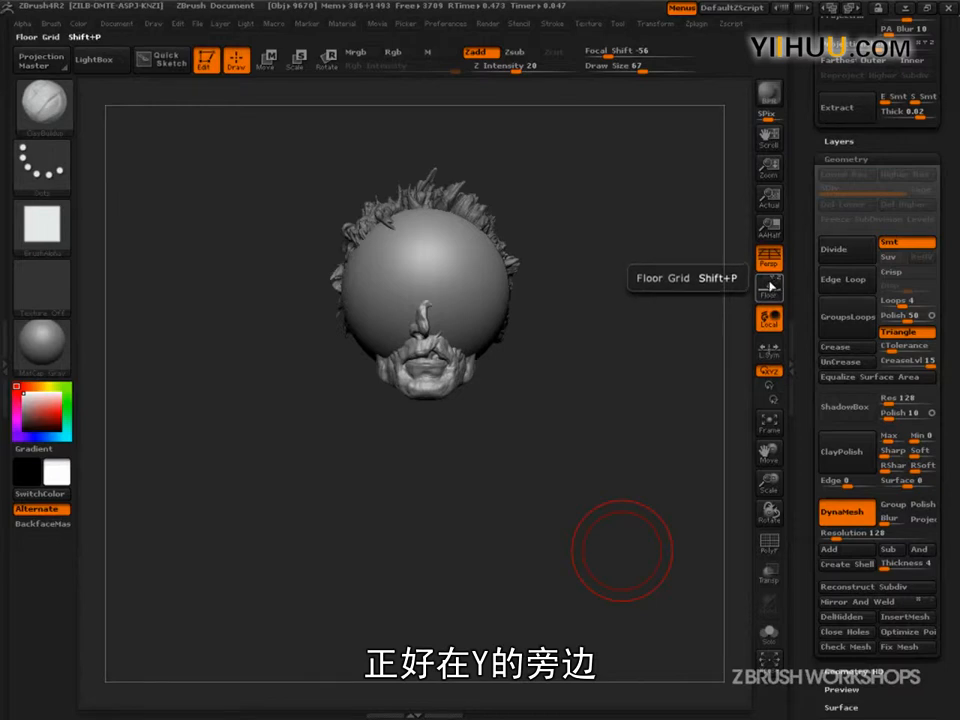
key("ctrl+shift")
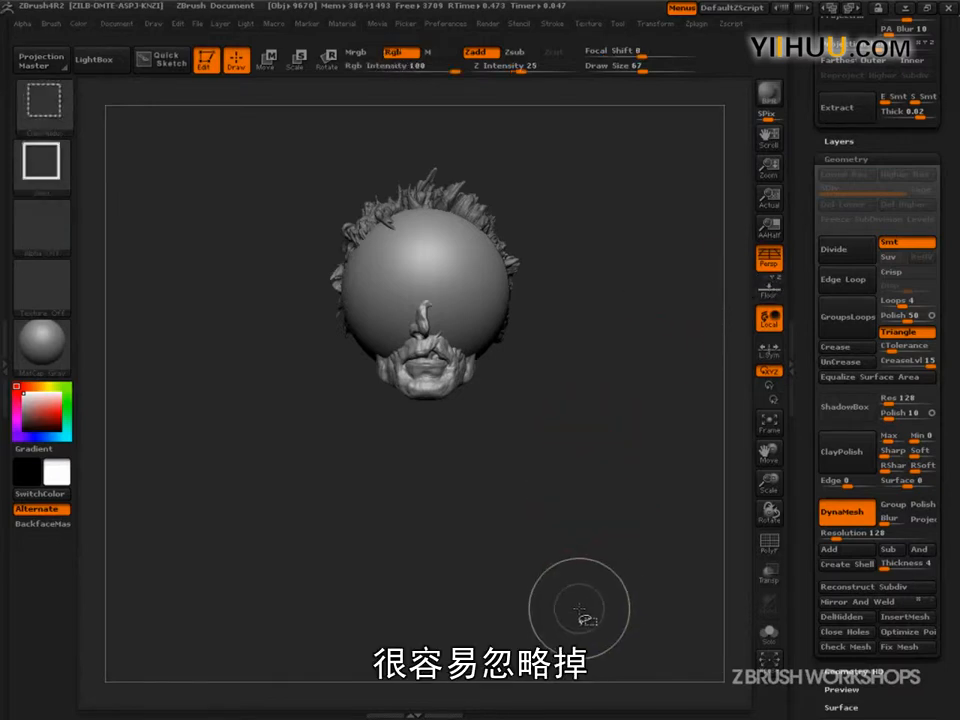
mouse_move(541, 472)
left_mouse_down("ctrl+shift")
mouse_move(536, 360)
mouse_move(705, 462)
mouse_move(550, 515)
mouse_move(541, 476)
left_mouse_up("ctrl+shift")
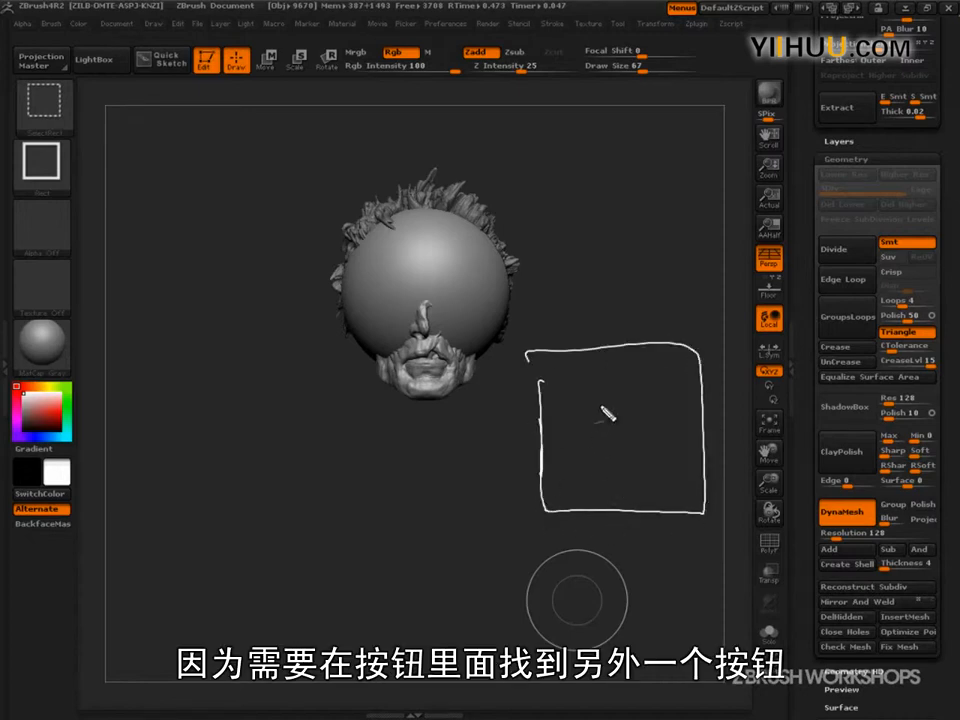
left_click_drag(609, 357, 615, 368)
left_click_drag(623, 355, 613, 383)
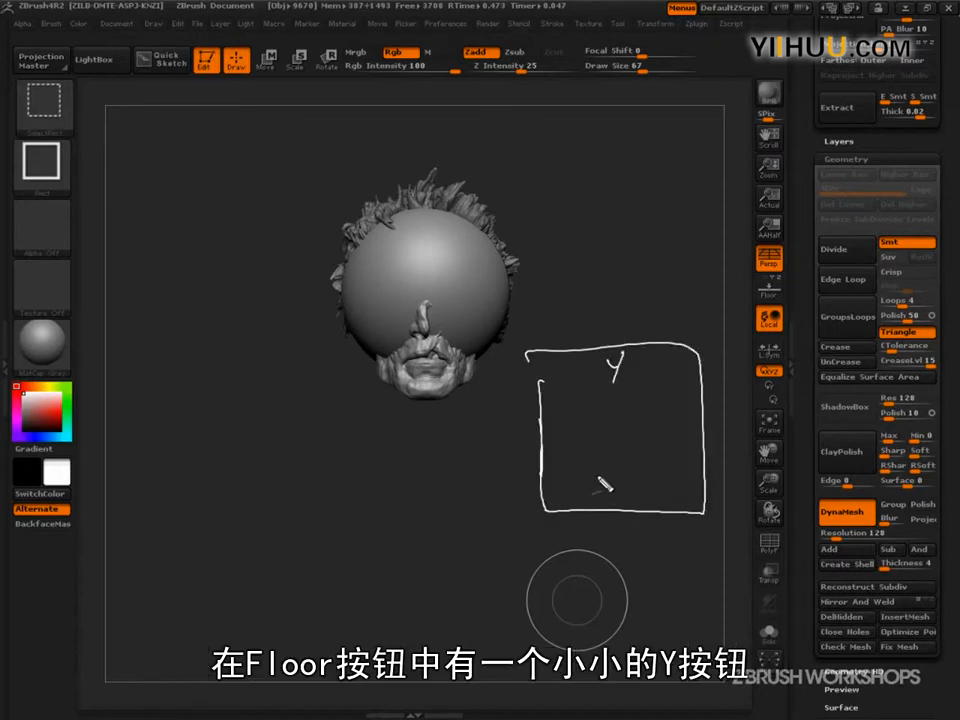
mouse_move(566, 480)
left_mouse_down()
mouse_move(604, 506)
mouse_move(655, 500)
left_mouse_up()
mouse_move(647, 360)
left_mouse_down()
mouse_move(664, 381)
mouse_move(664, 360)
mouse_move(625, 352)
mouse_move(610, 405)
left_mouse_up()
left_click_drag(598, 350, 640, 415)
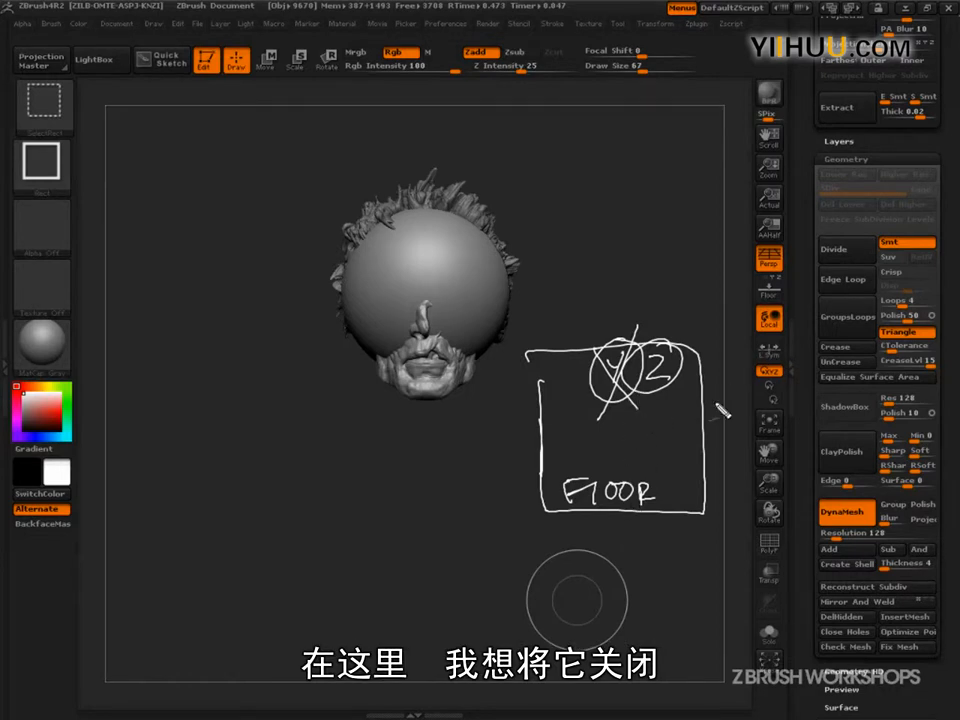
key("Escape")
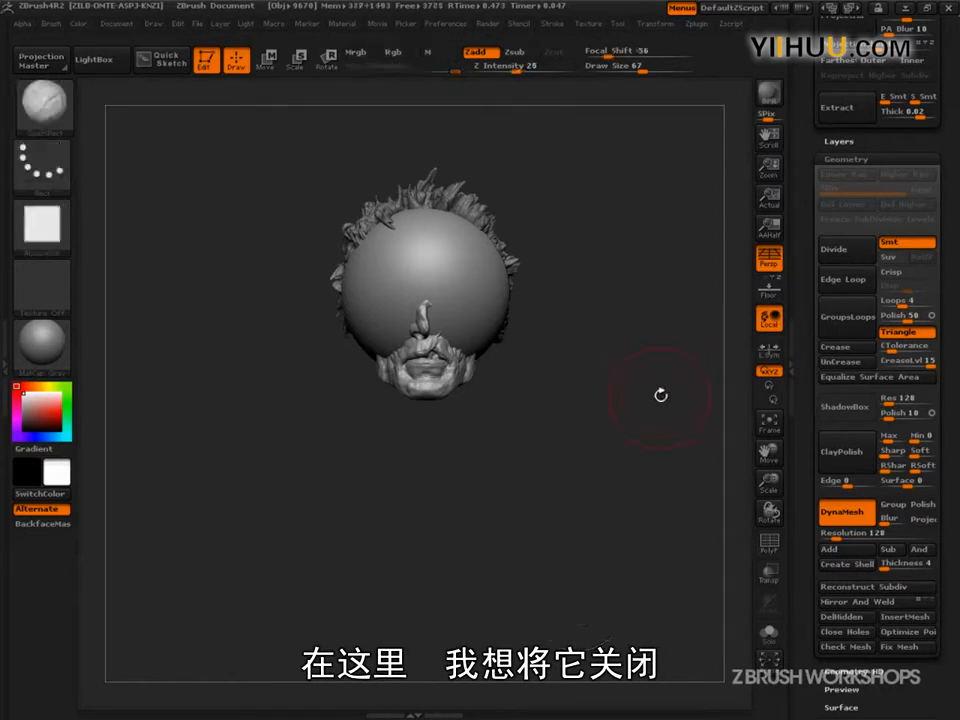
- Show the upright Z-axis floor grid behind the head, with perspective off, in a straight front view
left_click(769, 288)
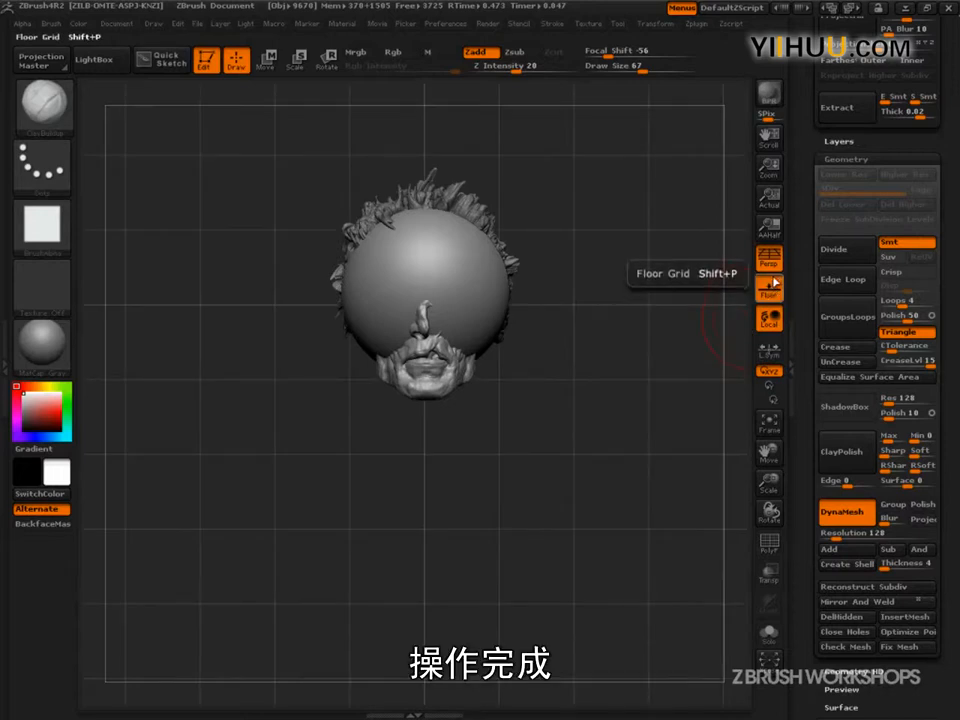
left_click_drag(671, 421, 450, 460)
left_click_drag(575, 490, 623, 518)
left_click(763, 265)
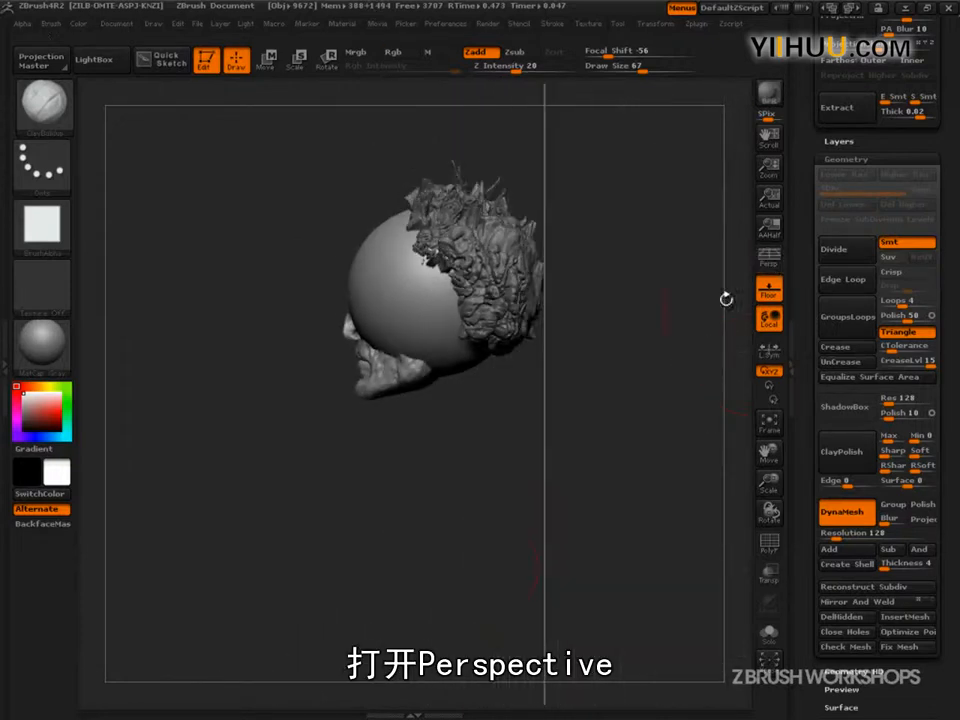
left_click_drag(426, 621, 624, 540)
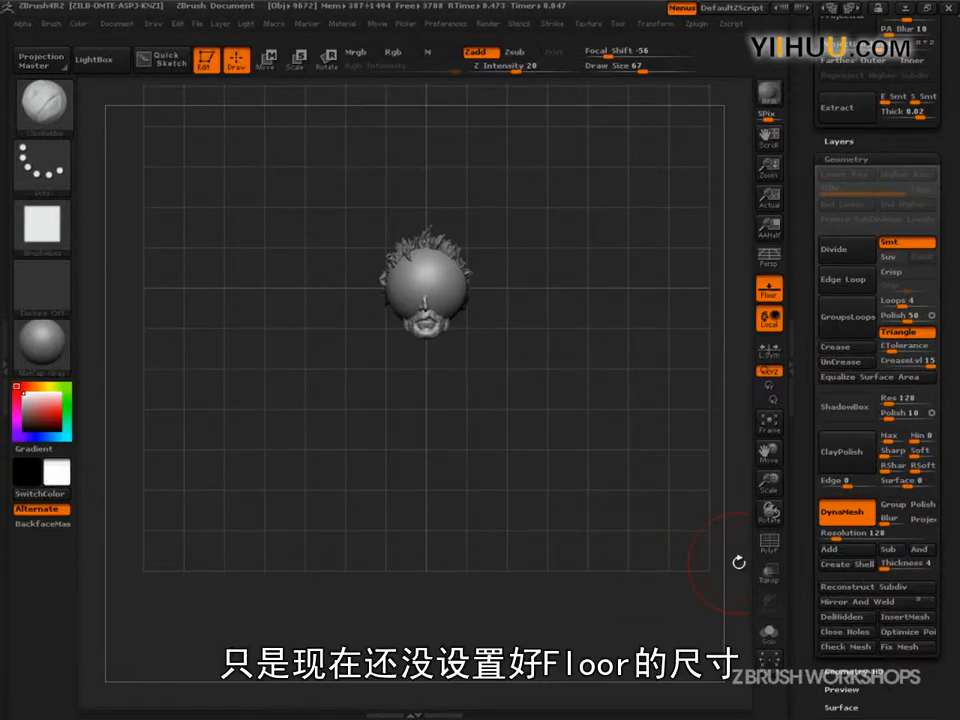
key("ctrl+shift")
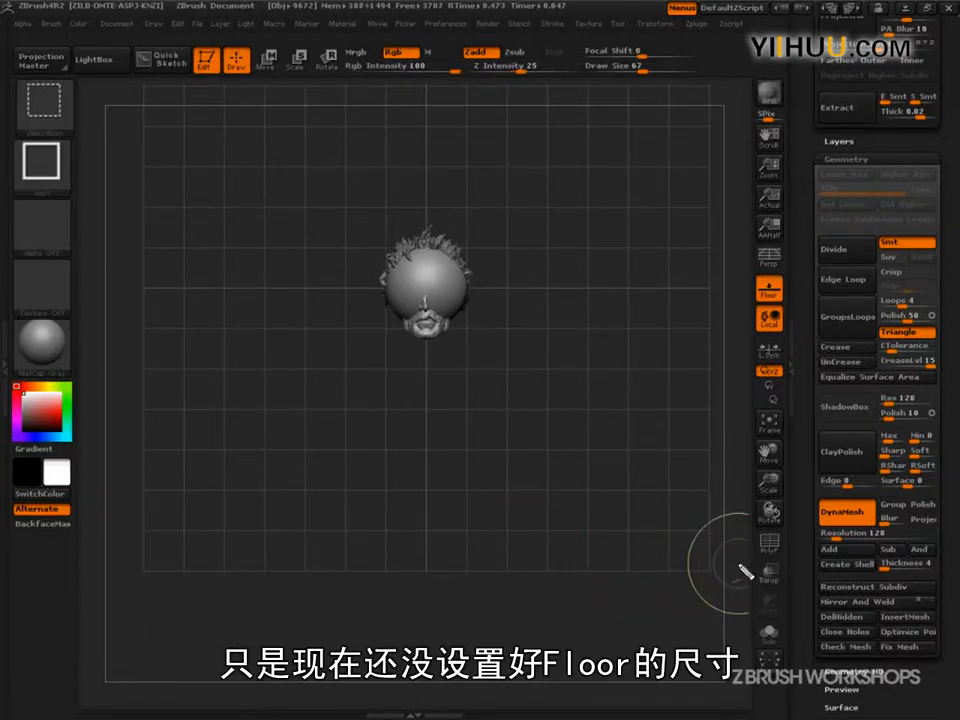
left_click_drag(389, 245, 467, 246)
left_click_drag(386, 323, 472, 320)
left_click_drag(467, 246, 466, 327)
left_click_drag(382, 243, 385, 323)
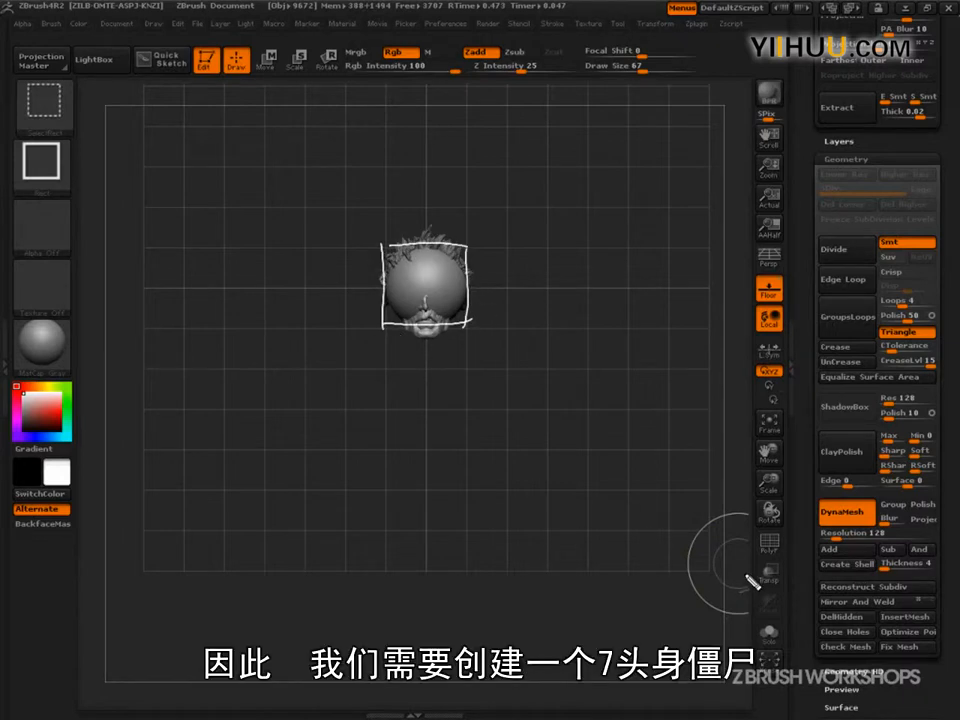
mouse_move(620, 165)
left_mouse_down()
mouse_move(637, 180)
mouse_move(622, 163)
mouse_move(622, 226)
left_mouse_up()
mouse_move(650, 172)
left_mouse_down()
mouse_move(680, 224)
mouse_move(752, 205)
mouse_move(686, 268)
mouse_move(757, 245)
mouse_move(752, 258)
mouse_move(846, 238)
left_mouse_up()
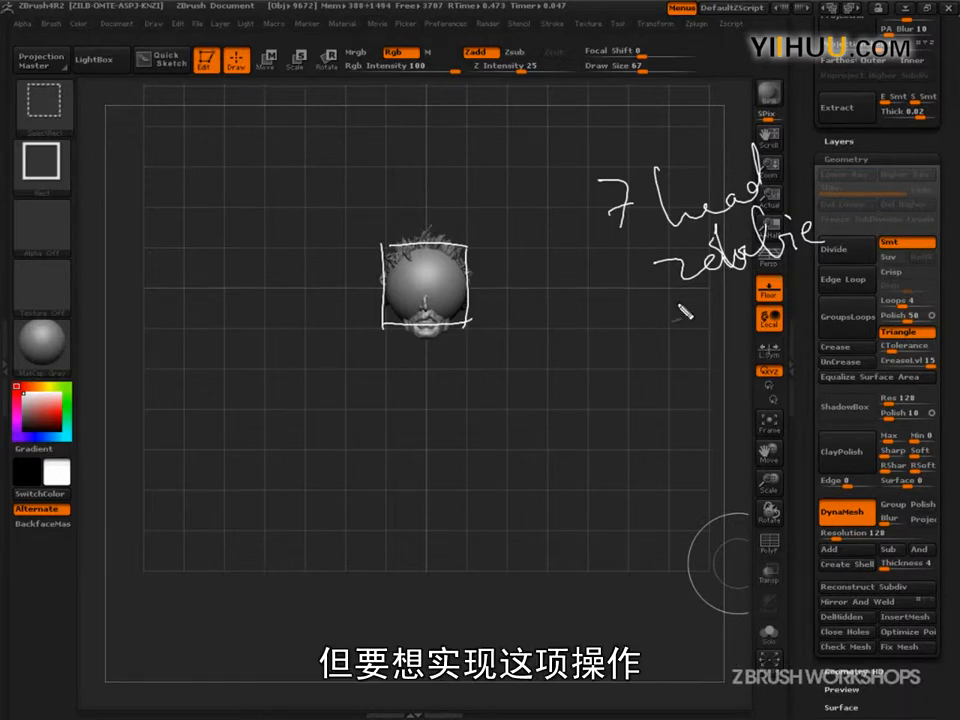
left_click_drag(360, 226, 350, 578)
left_click_drag(418, 300, 417, 575)
mouse_move(492, 260)
left_mouse_down()
mouse_move(493, 500)
mouse_move(478, 580)
left_mouse_up()
mouse_move(545, 222)
left_mouse_down()
mouse_move(546, 394)
mouse_move(525, 571)
left_mouse_up()
left_click_drag(315, 331, 615, 352)
left_click_drag(314, 416, 595, 430)
left_click_drag(314, 472, 578, 487)
mouse_move(603, 547)
left_mouse_down()
mouse_move(570, 567)
mouse_move(131, 105)
mouse_move(127, 60)
left_mouse_up()
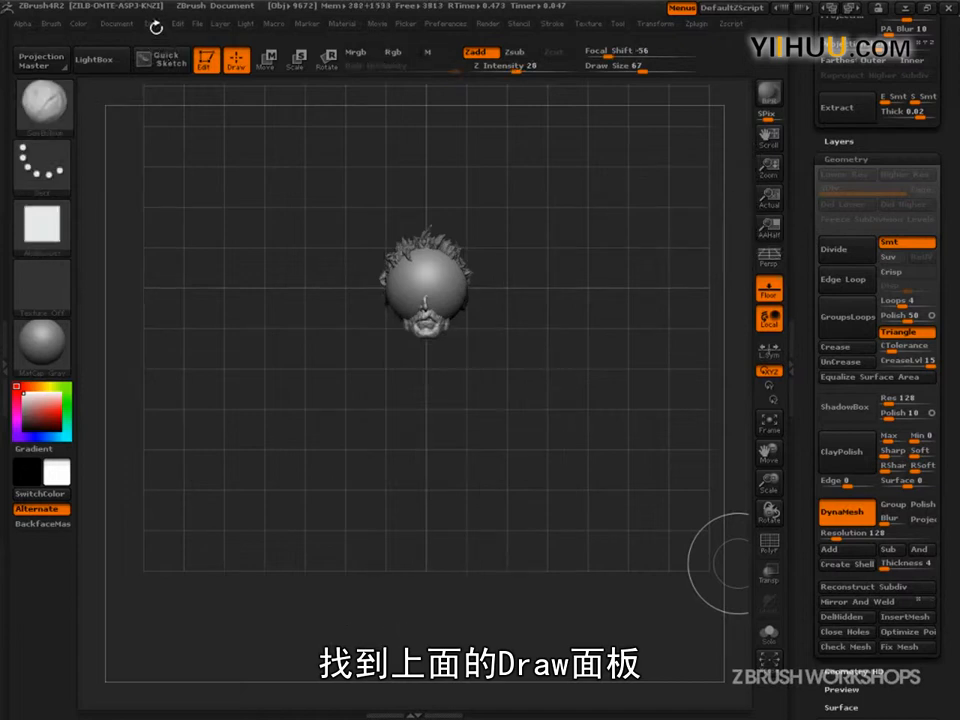
- Dock the Draw palette in the tray beside the tool settings and set the floor's Grid Size to 2
left_click(153, 25)
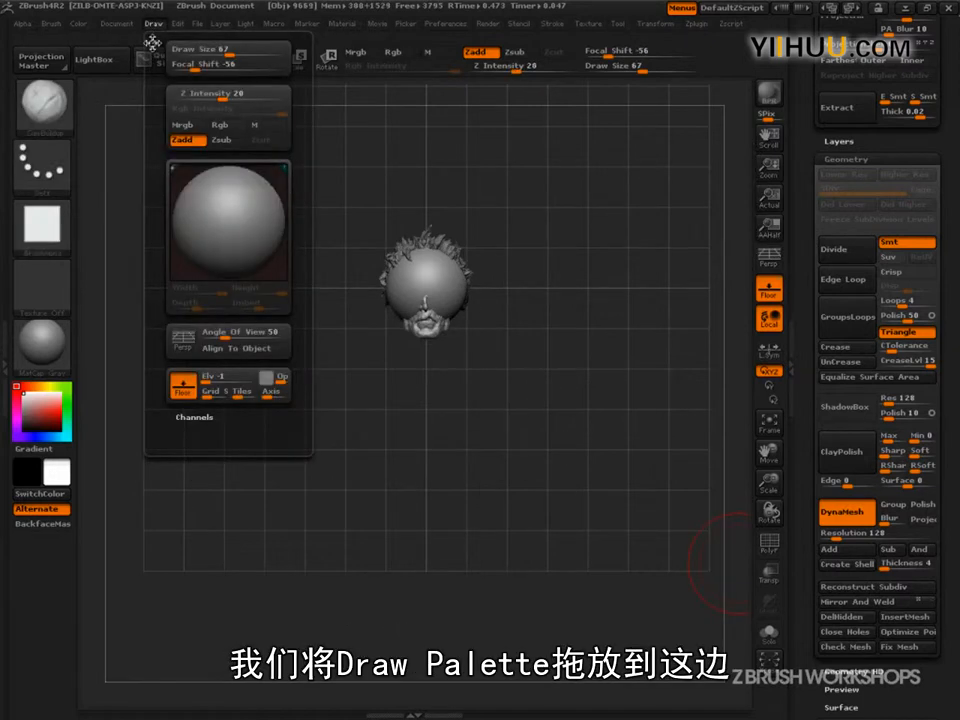
left_click_drag(152, 42, 878, 40)
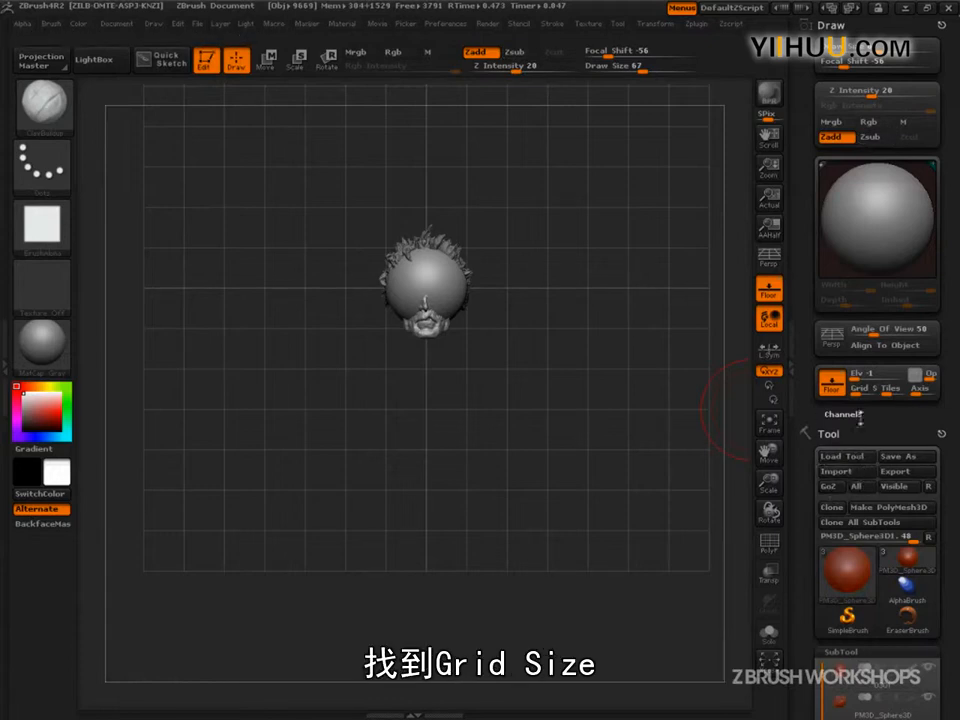
key("ctrl+shift+d")
mouse_move(874, 384)
left_mouse_down()
mouse_move(888, 387)
mouse_move(867, 403)
mouse_move(857, 394)
left_mouse_up()
key("Escape")
type("2")
key("Return")
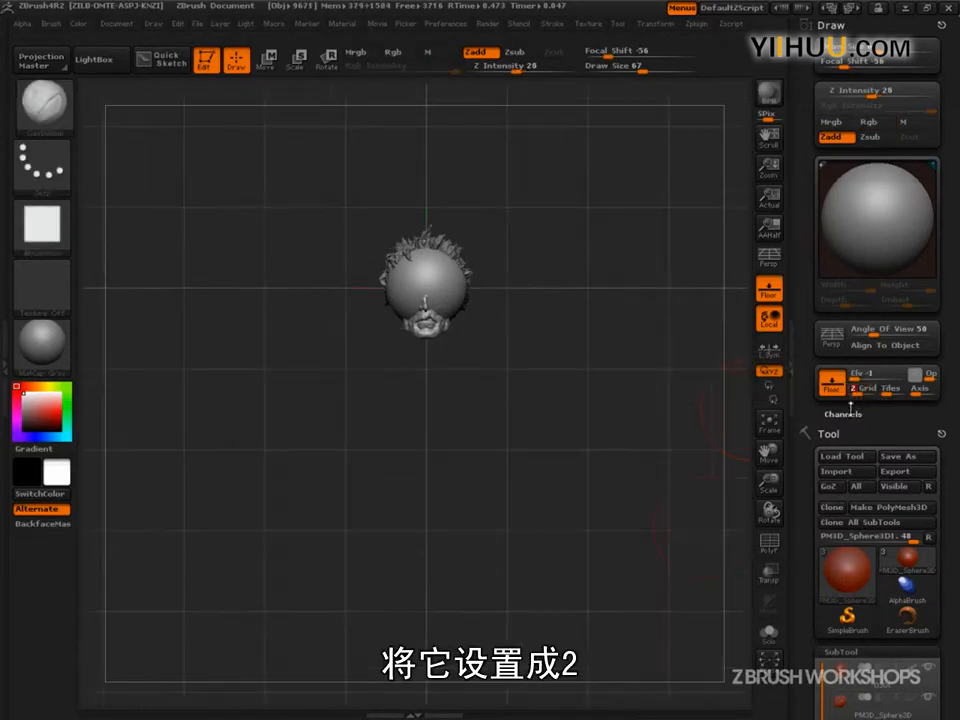
mouse_move(643, 551)
left_mouse_down("alt")
mouse_move(578, 487)
mouse_move(647, 531)
left_mouse_up("alt")
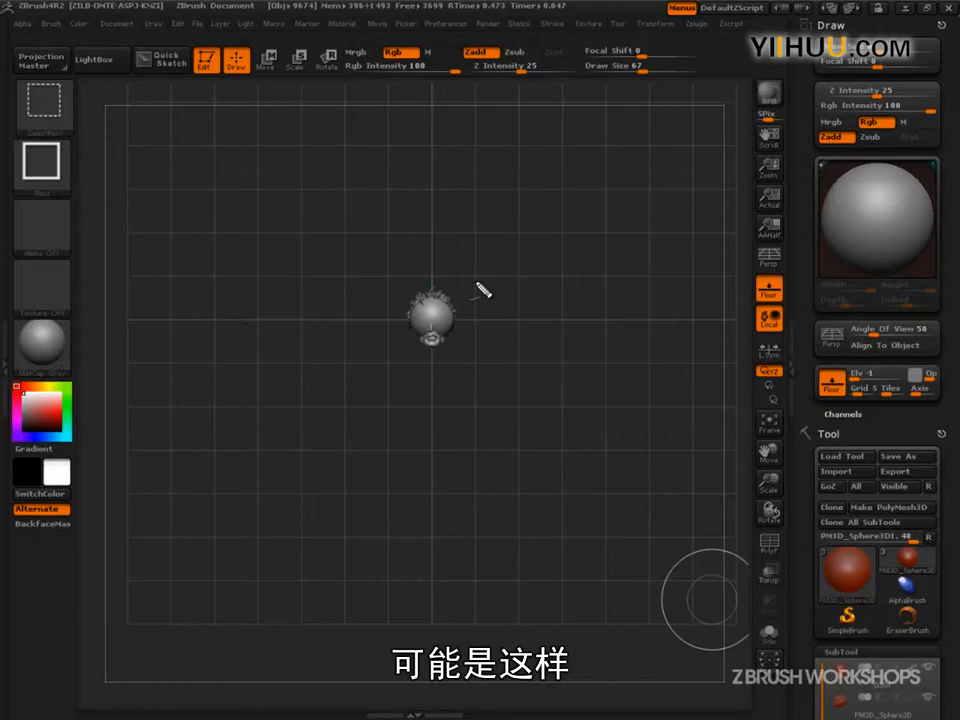
left_click(459, 562)
left_click(458, 608)
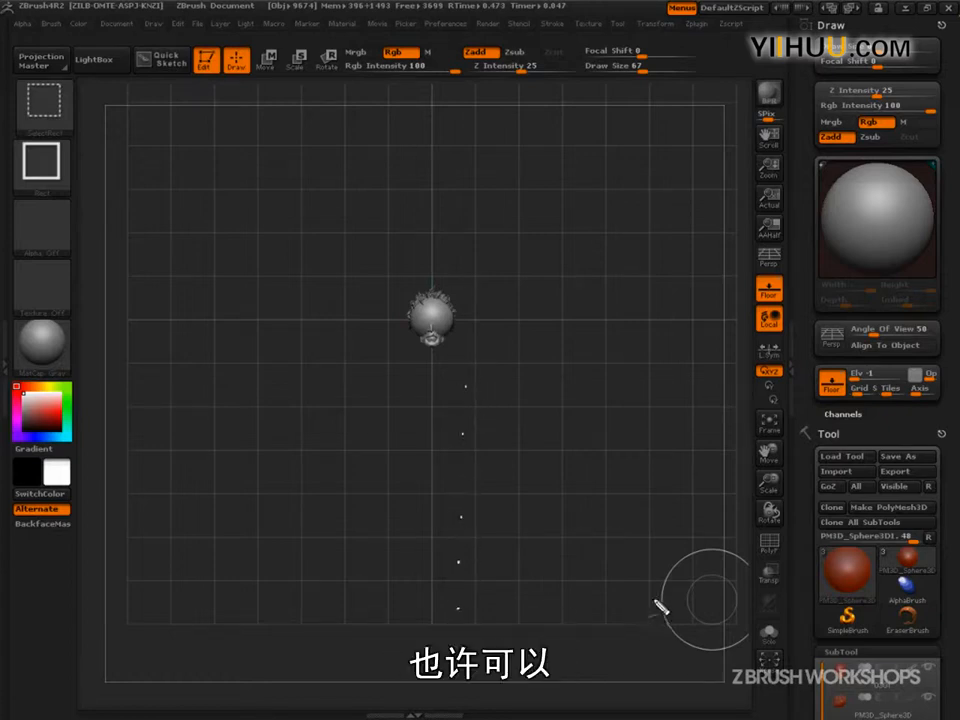
key("Escape")
- Try a floor Grid Size of 3 against the head and set it back to 2
left_click_drag(692, 622, 643, 585)
left_click_drag(624, 450, 630, 506, "alt")
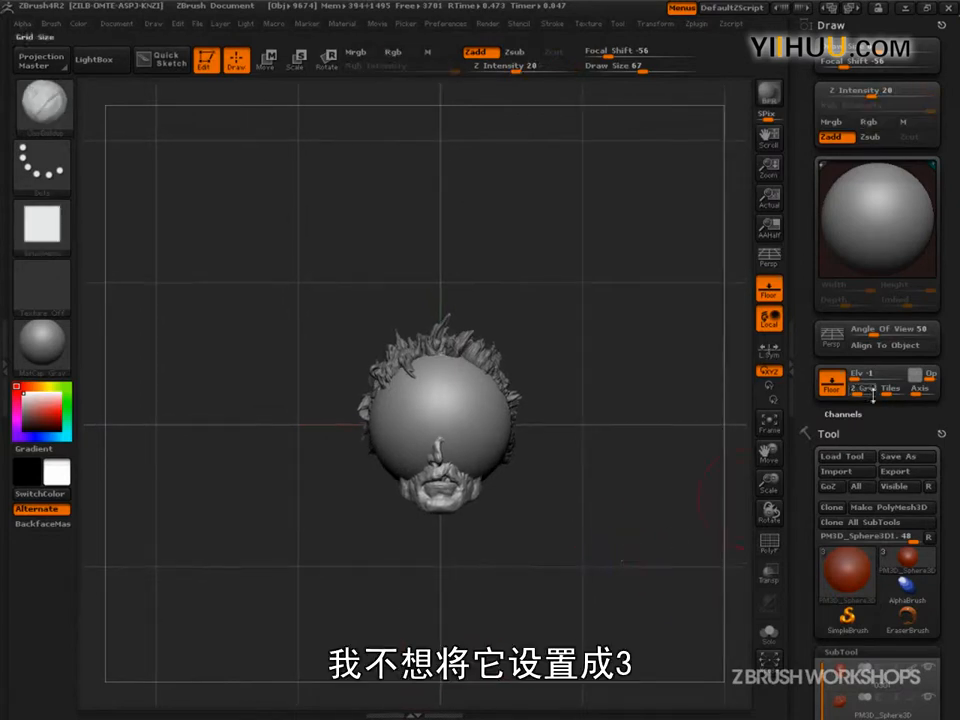
left_click_drag(862, 392, 863, 392)
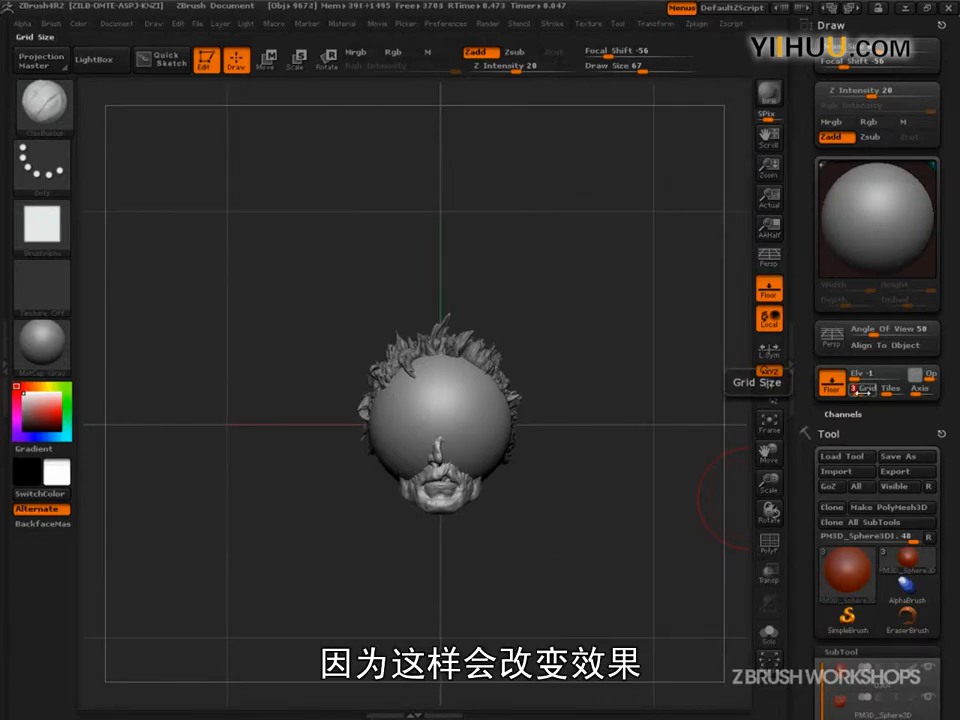
type("2")
key("Return")
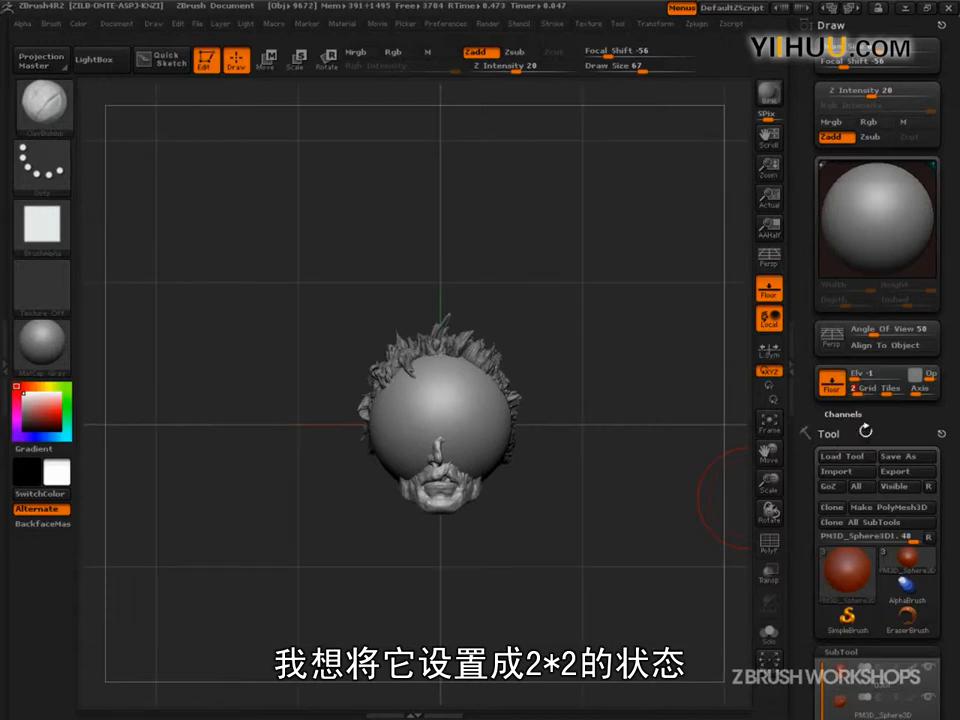
- Examine the head against the floor grid with room for the full body below it, alongside the subtool list
left_click_drag(628, 580, 612, 540, "alt")
left_click_drag(618, 452, 644, 556, "alt")
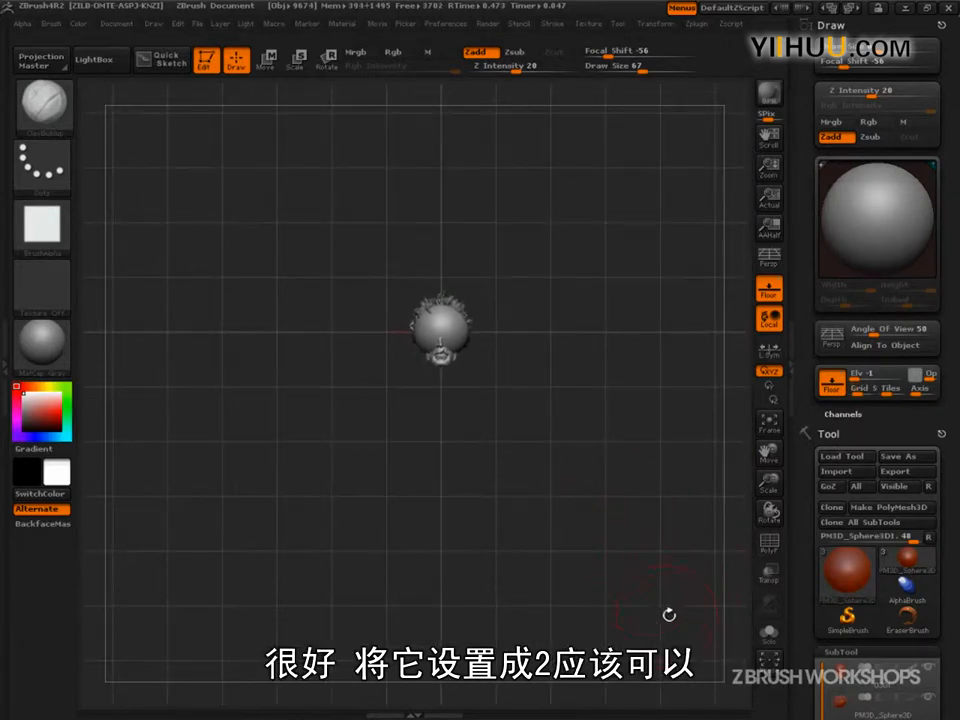
left_click_drag(673, 617, 643, 564, "alt")
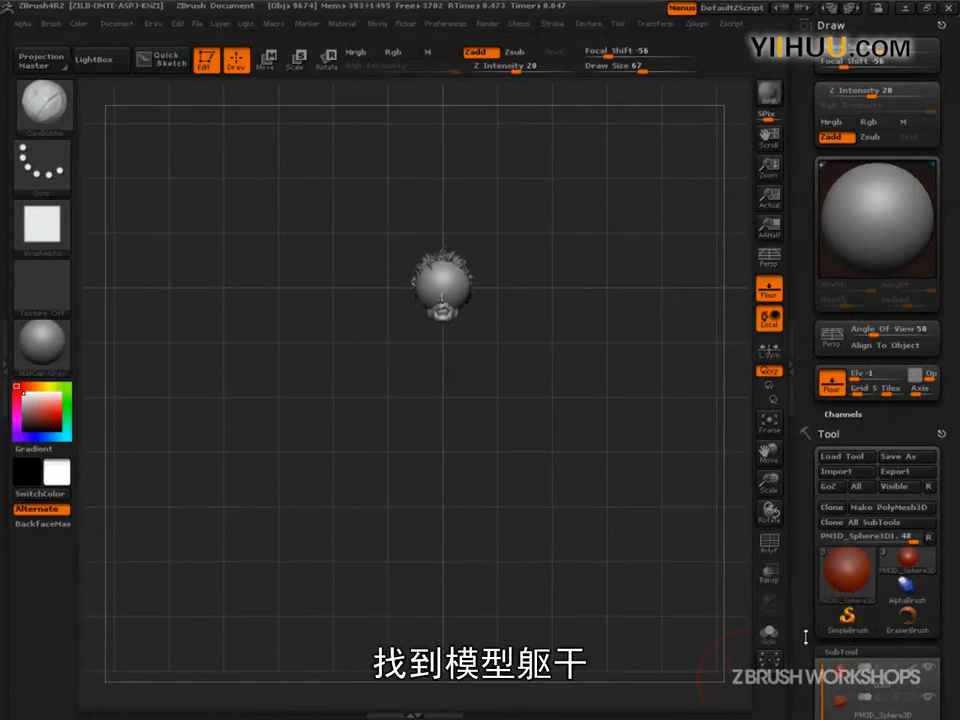
left_click(842, 651)
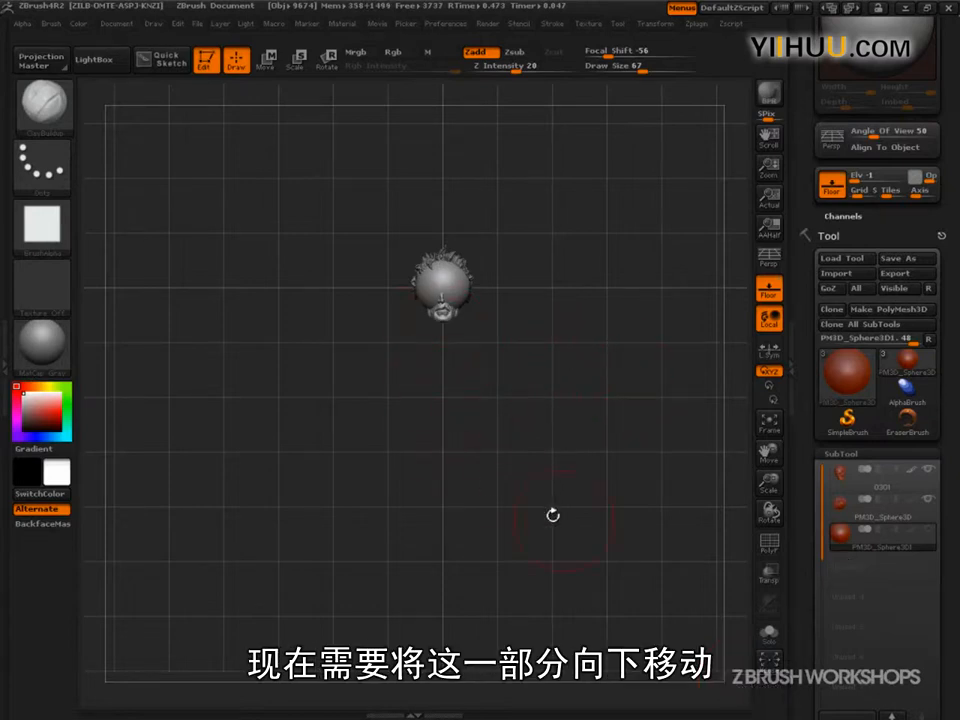
key("ctrl+shift")
mouse_move(452, 414)
left_mouse_down()
mouse_move(431, 386)
mouse_move(462, 437)
mouse_move(440, 438)
left_mouse_up()
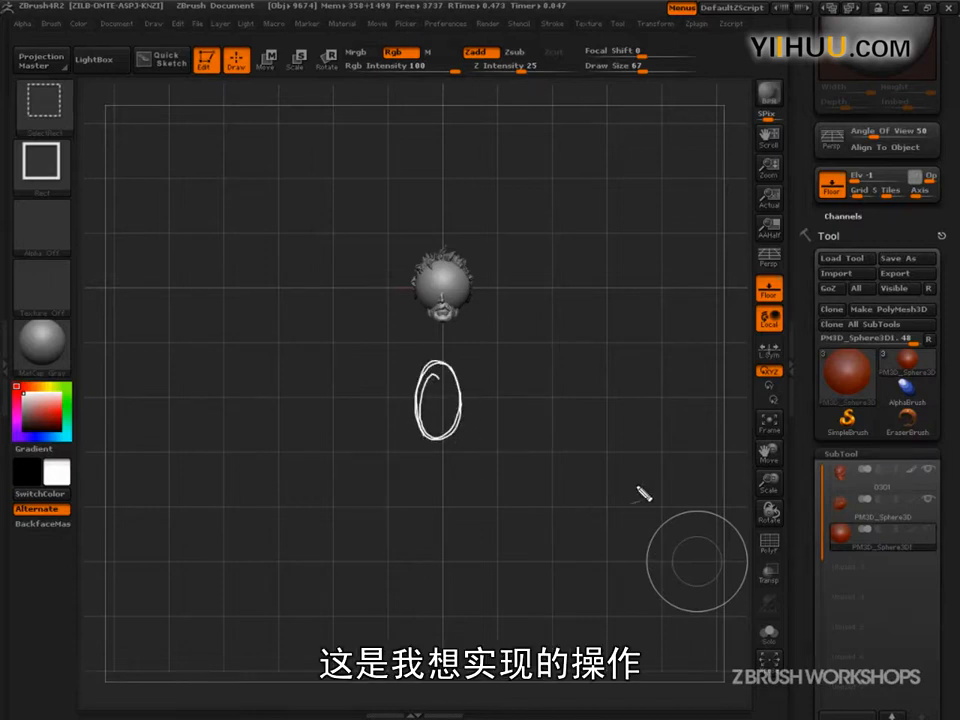
key("ctrl+z")
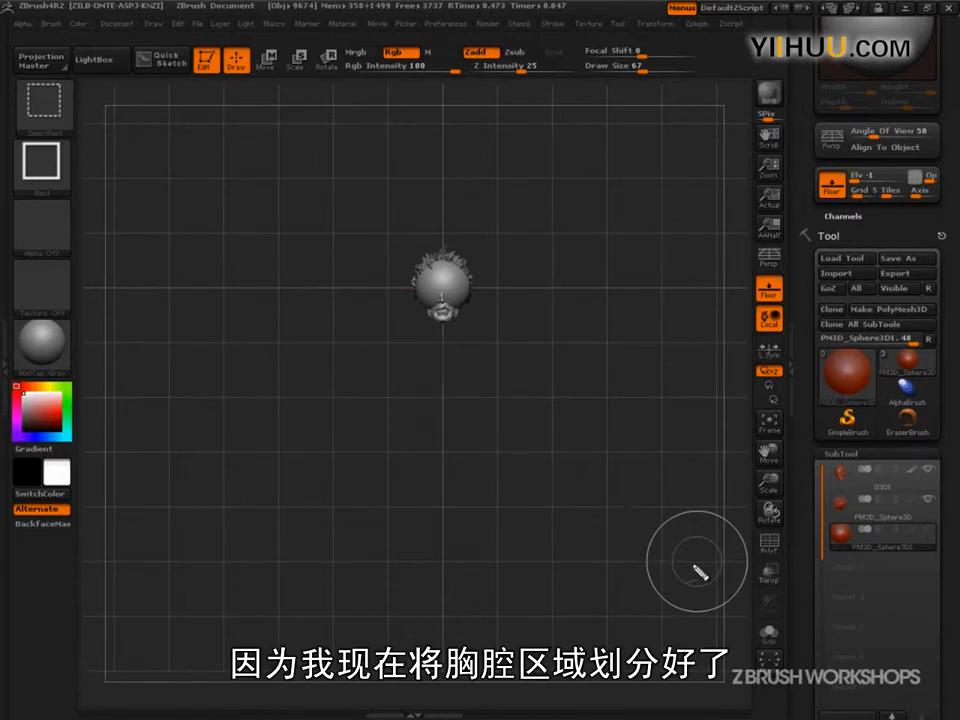
key("Escape")
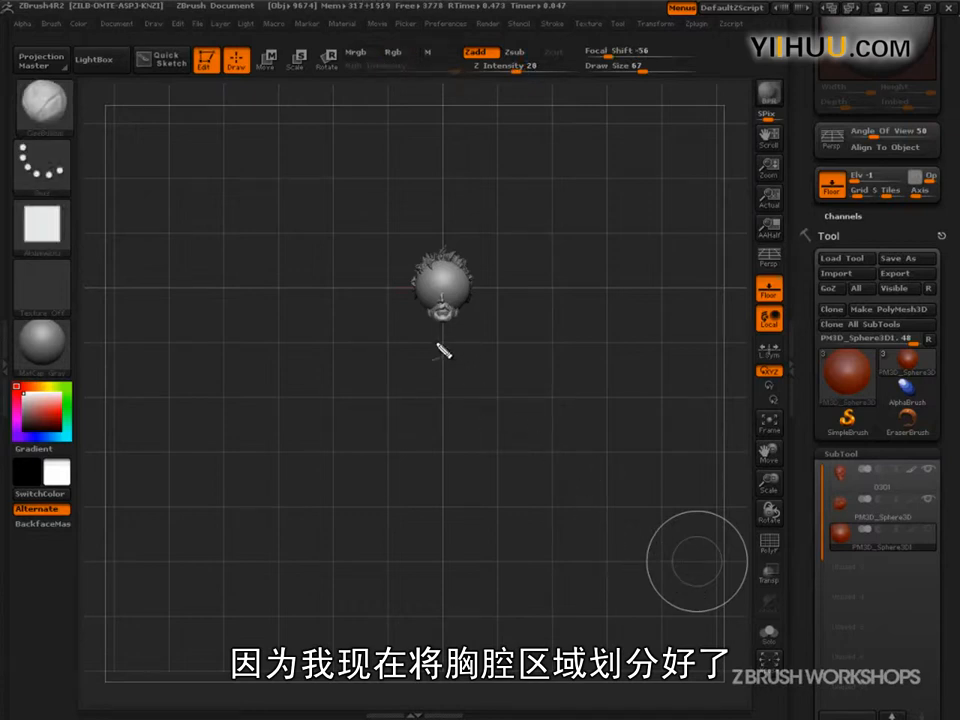
mouse_move(443, 330)
left_mouse_down()
mouse_move(439, 317)
mouse_move(467, 311)
mouse_move(427, 386)
mouse_move(458, 345)
mouse_move(440, 328)
mouse_move(435, 352)
left_mouse_up()
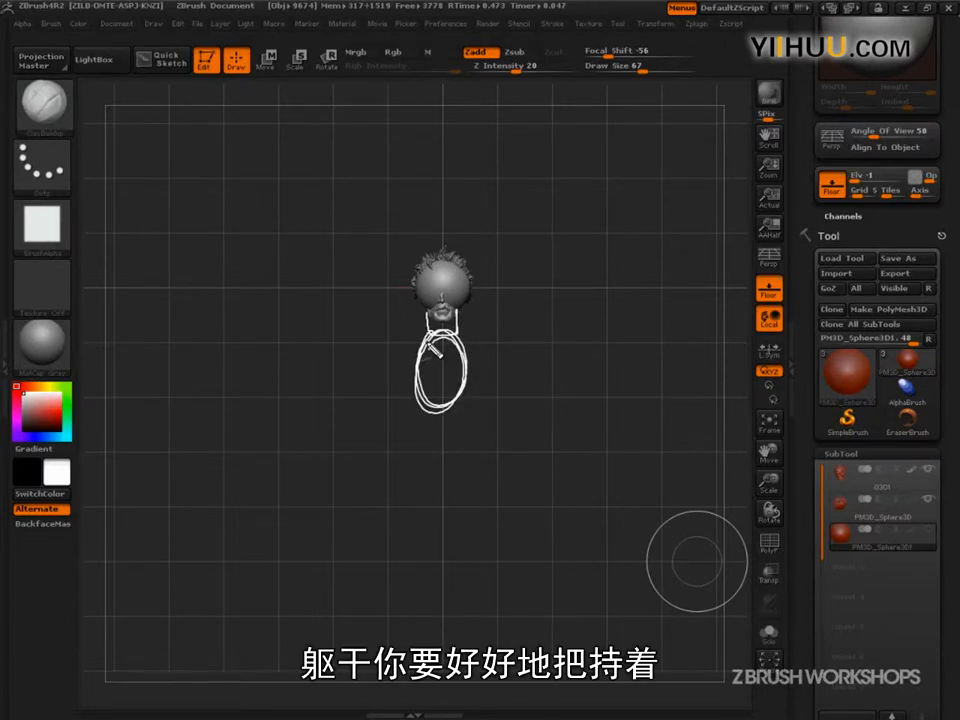
left_click_drag(418, 423, 467, 420)
mouse_move(429, 348)
left_mouse_down()
mouse_move(454, 422)
mouse_move(435, 401)
mouse_move(471, 429)
mouse_move(480, 393)
left_mouse_up()
mouse_move(414, 440)
left_mouse_down()
mouse_move(422, 465)
mouse_move(456, 448)
mouse_move(440, 480)
mouse_move(466, 488)
mouse_move(412, 482)
mouse_move(432, 580)
mouse_move(436, 684)
left_mouse_up()
left_click_drag(467, 487, 482, 685)
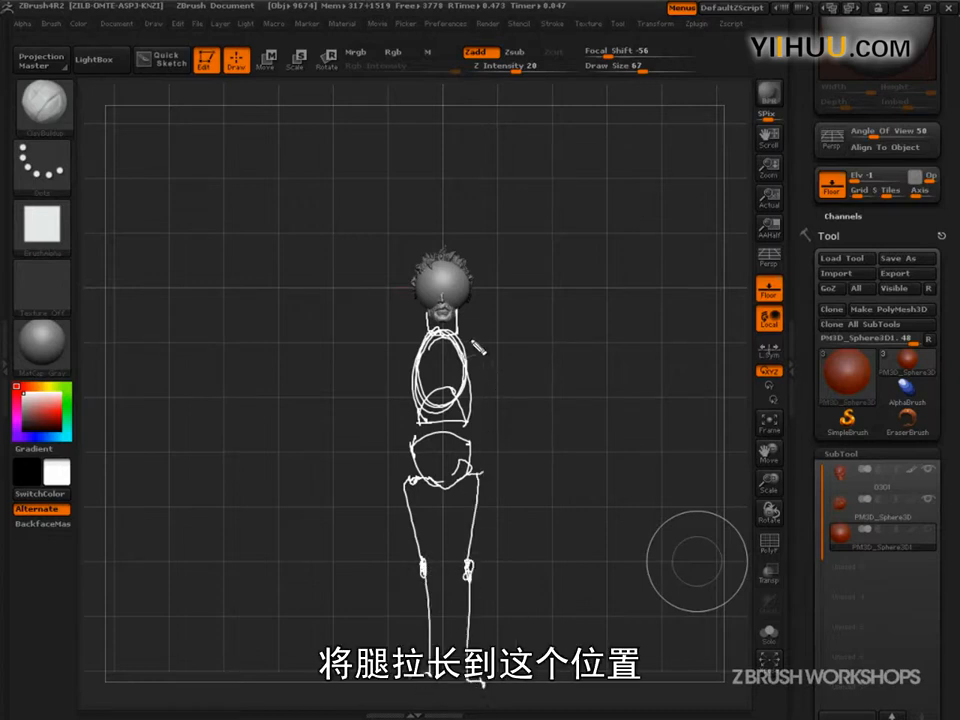
left_click_drag(480, 343, 537, 463)
mouse_move(414, 340)
left_mouse_down()
mouse_move(392, 430)
mouse_move(362, 483)
left_mouse_up()
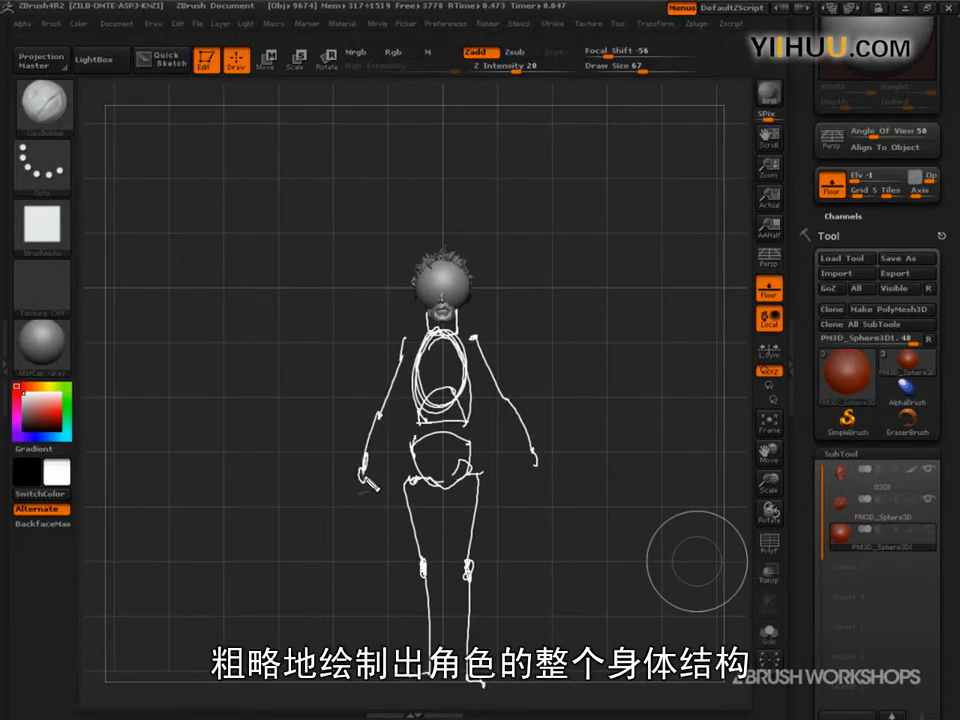
left_click_drag(400, 340, 476, 339)
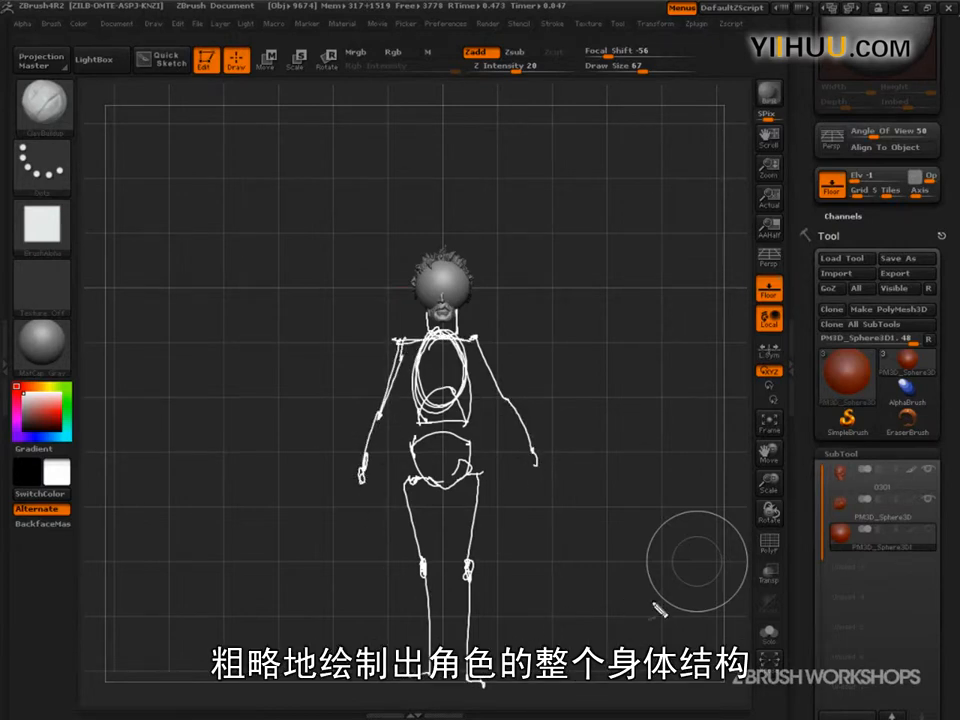
mouse_move(362, 440)
left_mouse_down()
mouse_move(352, 470)
mouse_move(360, 484)
left_mouse_up()
left_click_drag(531, 470, 545, 495)
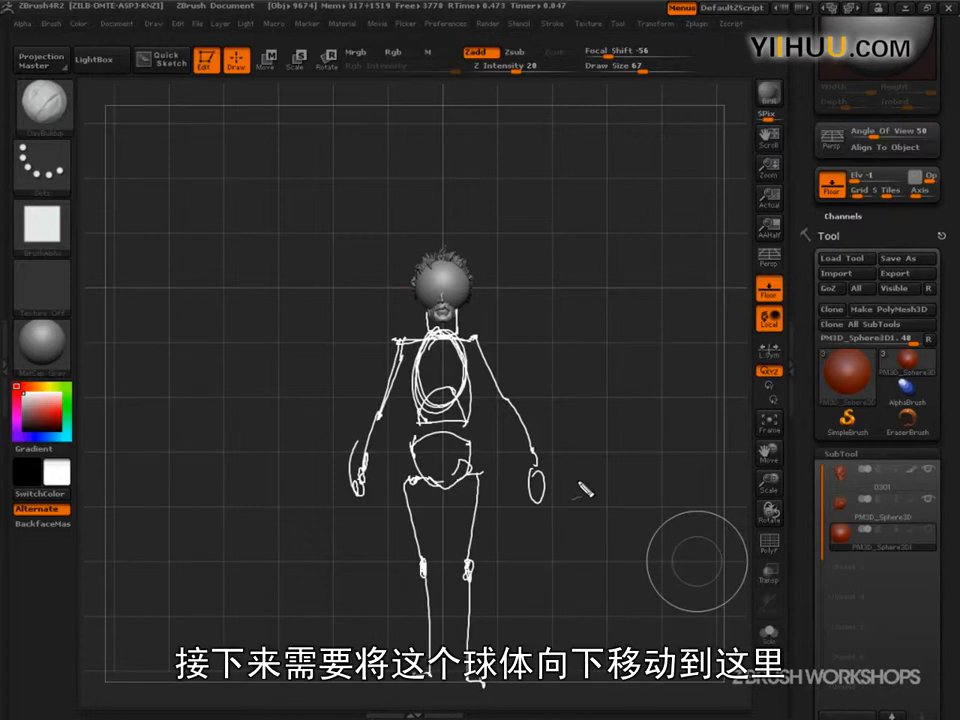
mouse_move(443, 257)
left_mouse_down()
mouse_move(433, 257)
mouse_move(445, 370)
left_mouse_up()
mouse_move(438, 358)
left_mouse_down()
mouse_move(452, 362)
mouse_move(418, 372)
mouse_move(450, 385)
left_mouse_up()
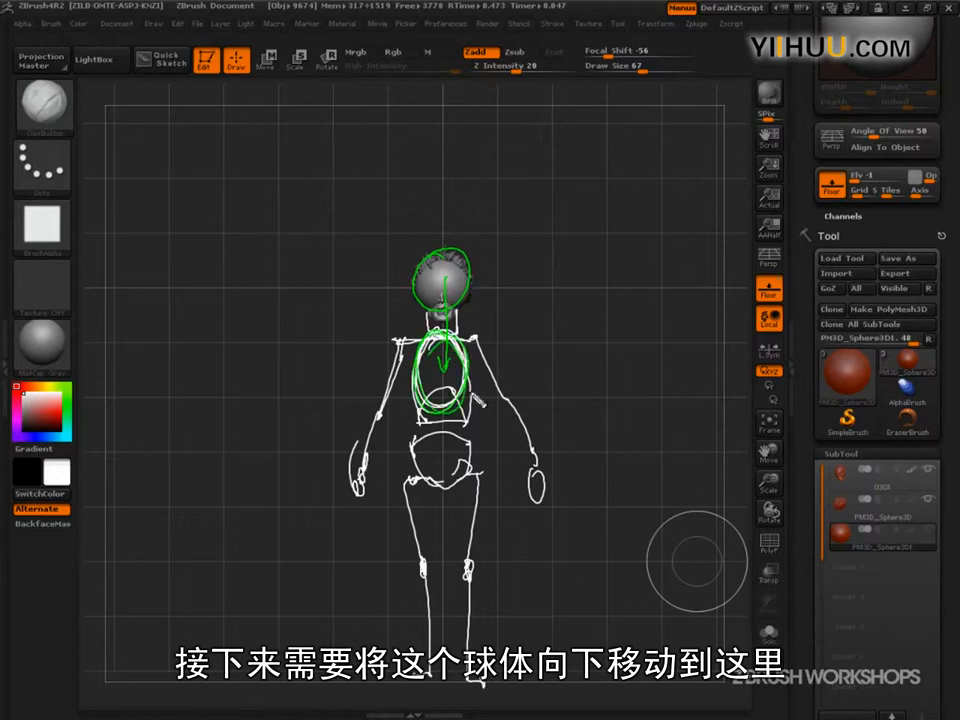
key("Escape")
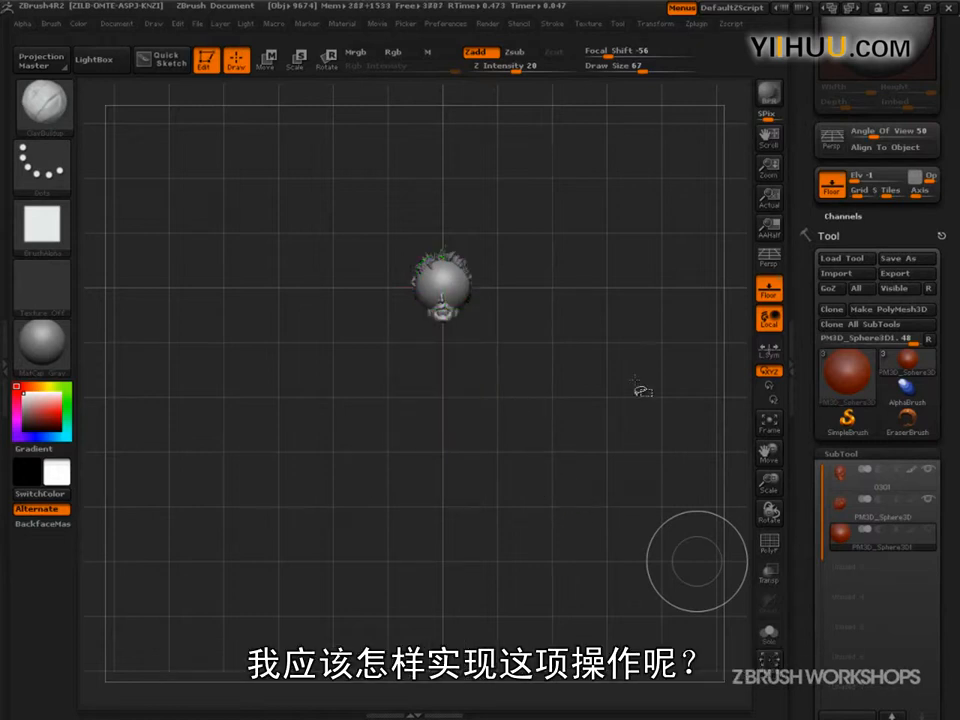
- Switch the selected sphere subtool to the Move transpose mode and view its action line up close
left_click(268, 58)
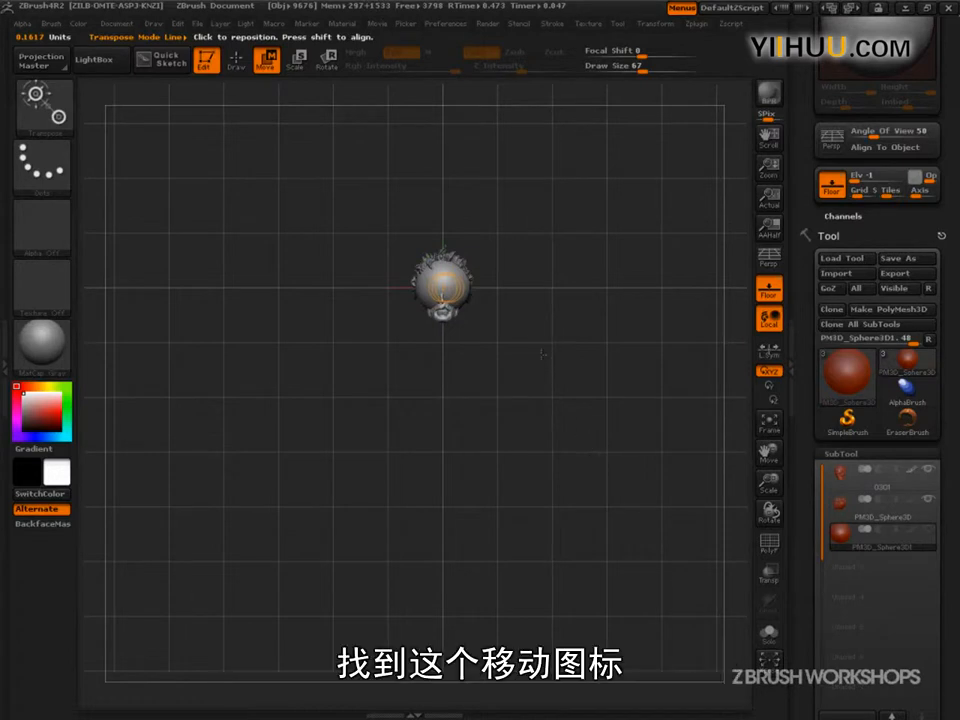
key("ctrl+shift")
mouse_move(298, 175)
left_mouse_down()
mouse_move(270, 95)
mouse_move(293, 97)
left_mouse_up()
mouse_move(280, 49)
left_mouse_down()
mouse_move(245, 65)
mouse_move(325, 35)
mouse_move(229, 69)
mouse_move(268, 55)
mouse_move(272, 98)
left_mouse_up()
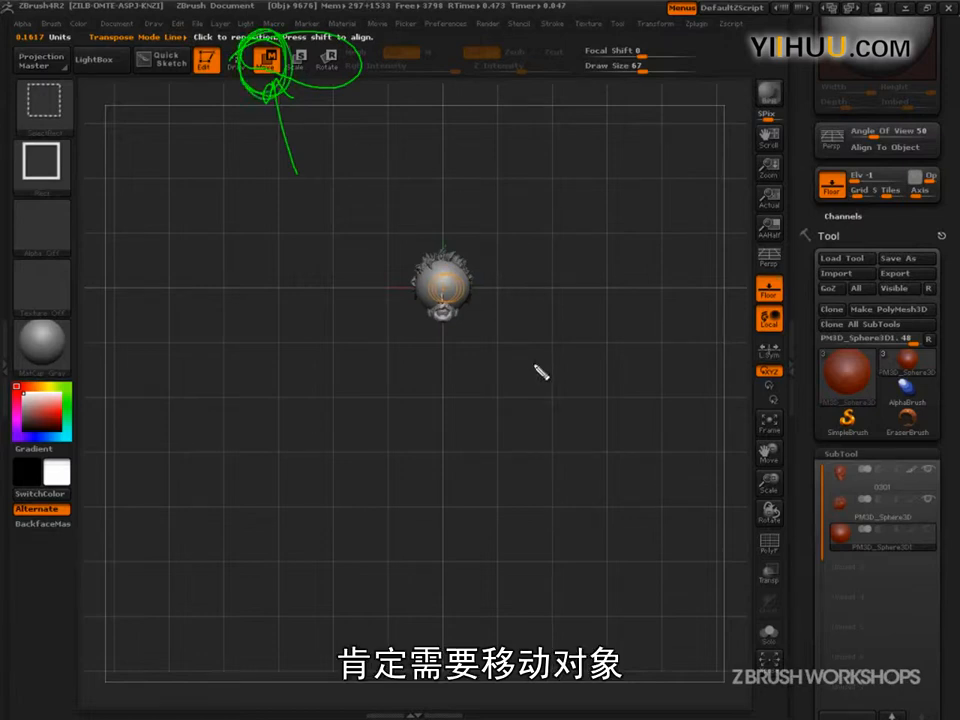
key("Escape")
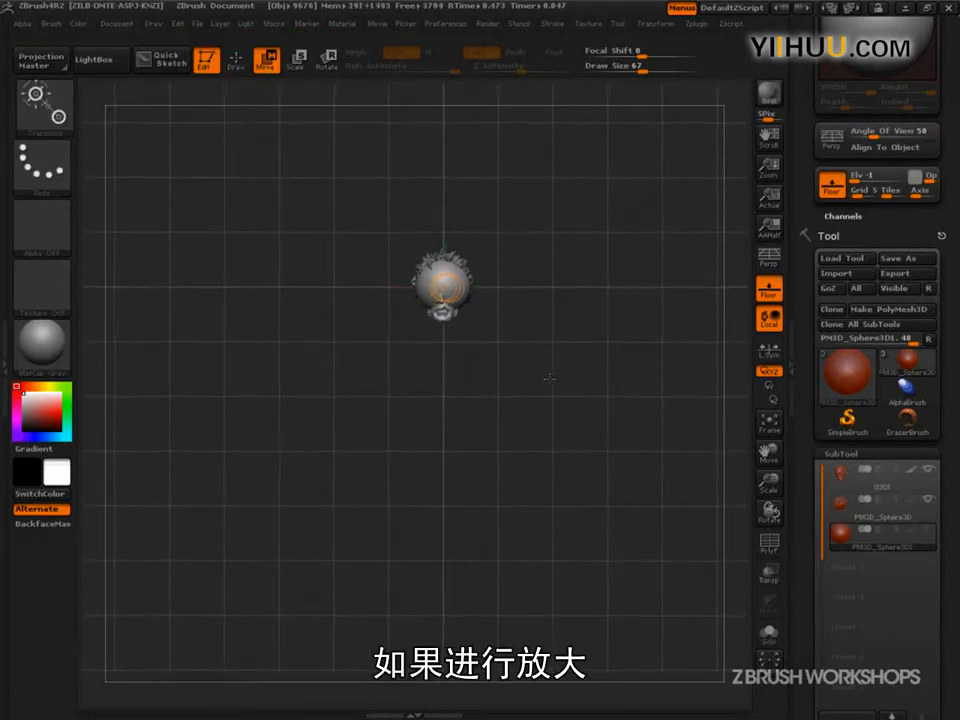
mouse_move(541, 370)
left_mouse_down("alt")
mouse_move(602, 462)
mouse_move(572, 520)
mouse_move(640, 505)
mouse_move(664, 521)
mouse_move(643, 465)
left_mouse_up("alt")
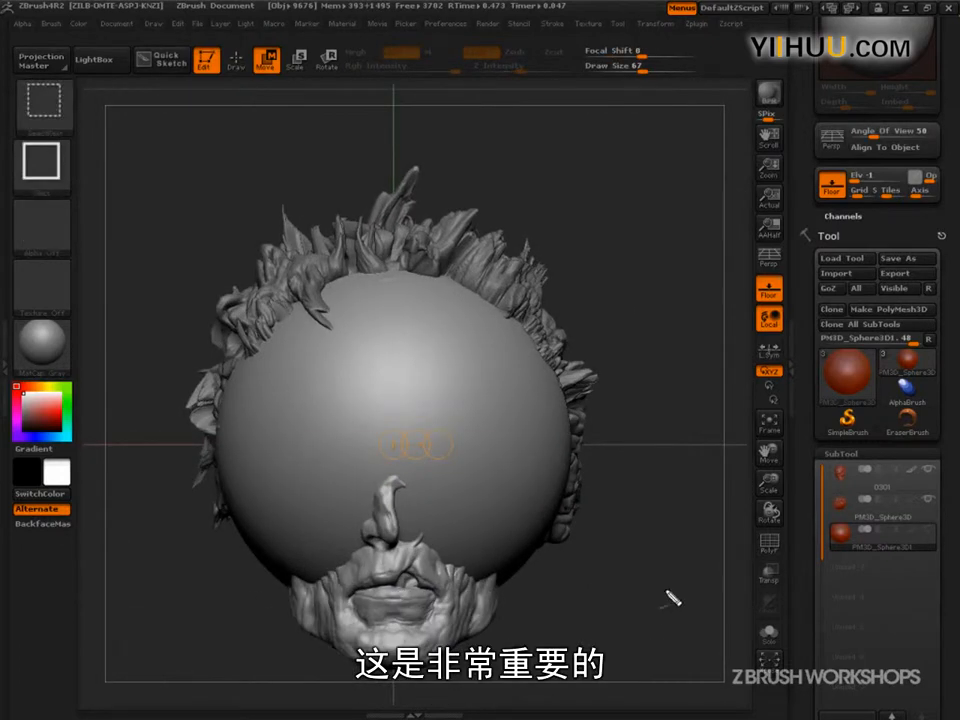
mouse_move(404, 372)
left_mouse_down()
mouse_move(396, 398)
mouse_move(400, 370)
mouse_move(443, 401)
left_mouse_up()
mouse_move(488, 368)
left_mouse_down()
mouse_move(497, 390)
mouse_move(488, 406)
left_mouse_up()
mouse_move(392, 382)
left_mouse_down()
mouse_move(396, 396)
mouse_move(489, 385)
mouse_move(485, 378)
left_mouse_up()
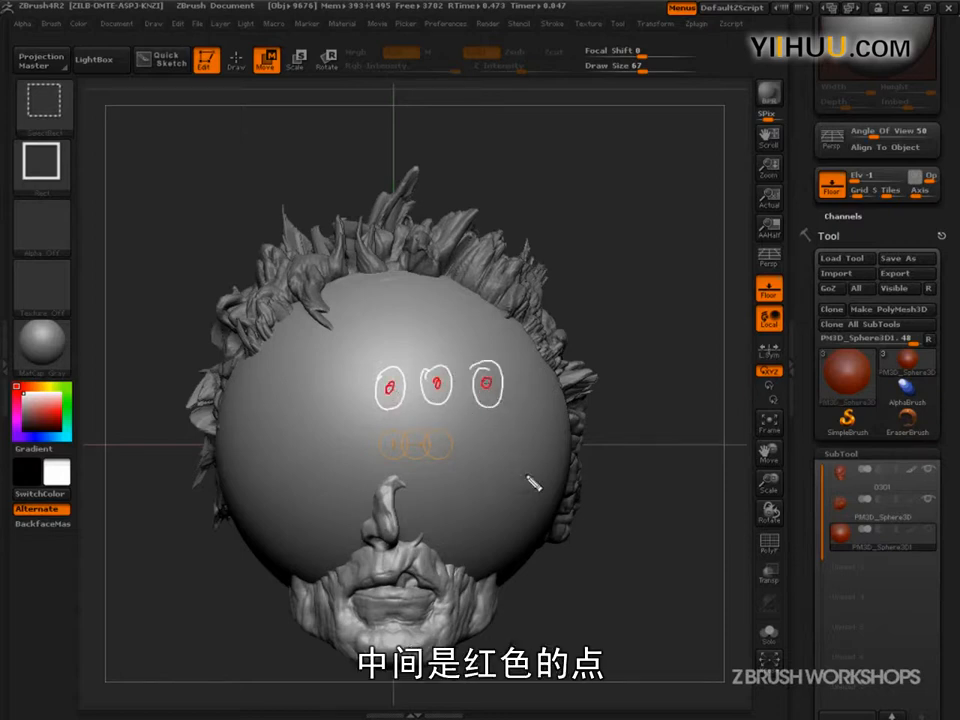
left_click_drag(390, 384, 487, 383)
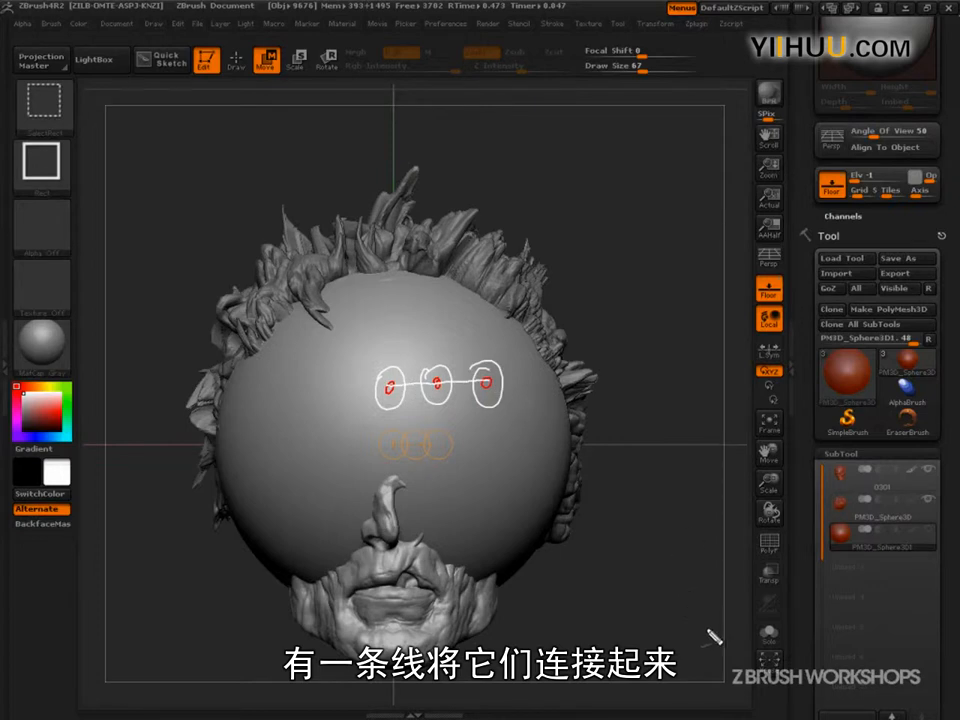
left_click_drag(520, 430, 501, 406)
mouse_move(501, 417)
left_mouse_down()
mouse_move(501, 405)
mouse_move(514, 409)
mouse_move(453, 458)
mouse_move(462, 450)
left_mouse_up()
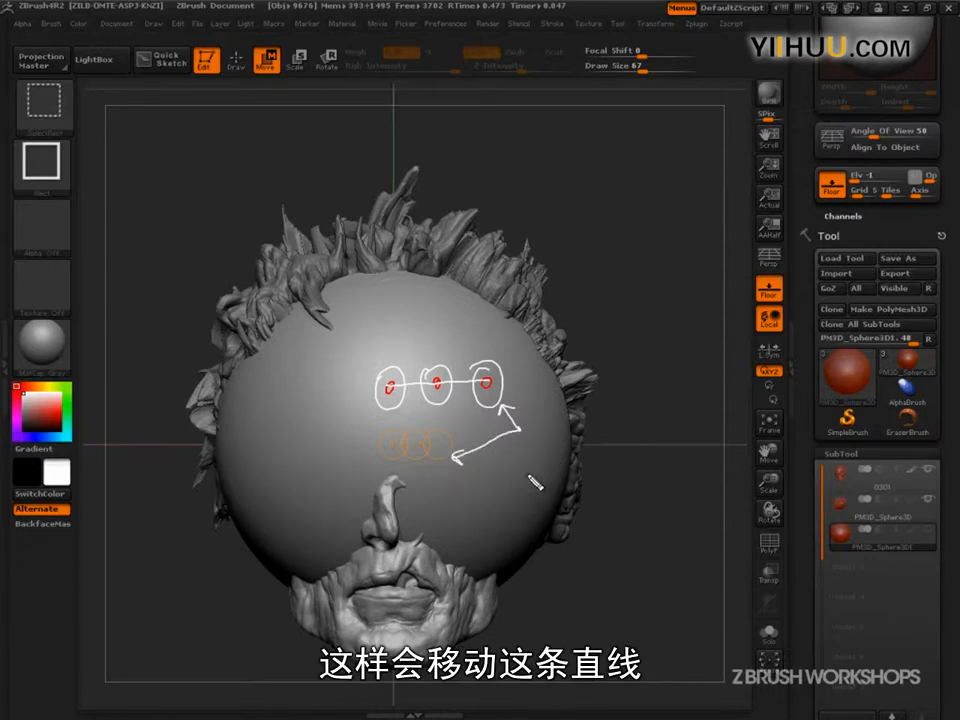
left_click_drag(530, 424, 543, 458)
mouse_move(527, 430)
left_mouse_down()
mouse_move(538, 439)
mouse_move(566, 434)
left_mouse_up()
mouse_move(581, 424)
left_mouse_down()
mouse_move(575, 440)
mouse_move(595, 433)
left_mouse_up()
left_click(588, 398)
mouse_move(607, 410)
left_mouse_down()
mouse_move(612, 424)
mouse_move(645, 380)
mouse_move(604, 403)
left_mouse_up()
mouse_move(505, 378)
left_mouse_down()
mouse_move(600, 272)
mouse_move(705, 222)
left_mouse_up()
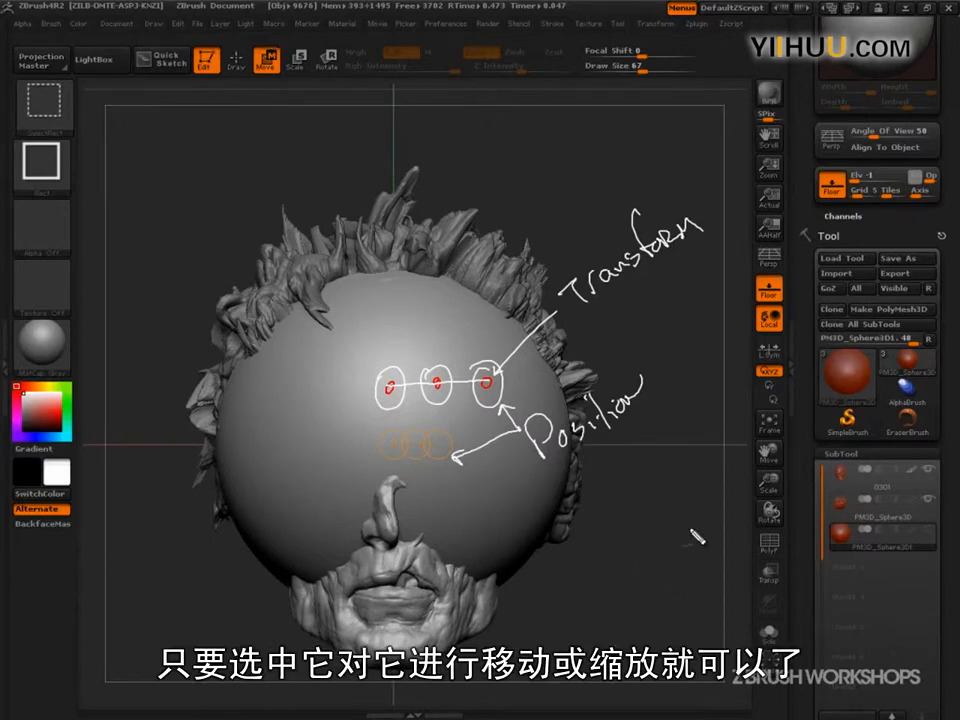
key("Escape")
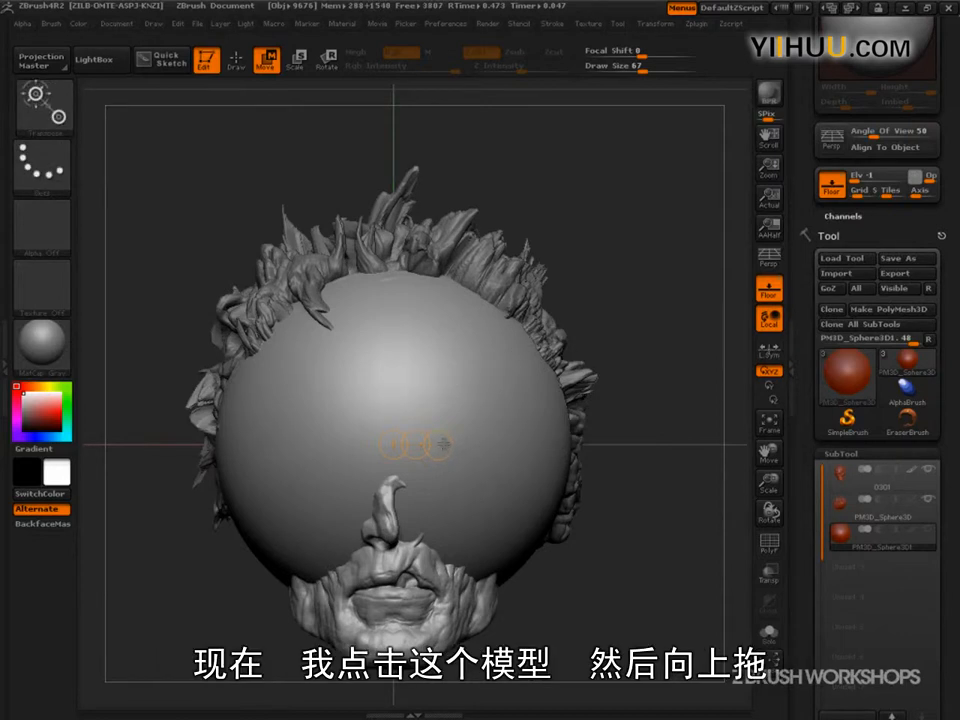
- Draw a vertical transpose line about 1 unit long on the sphere and move the sphere straight down below the head to the torso area
left_click_drag(518, 440, 516, 165)
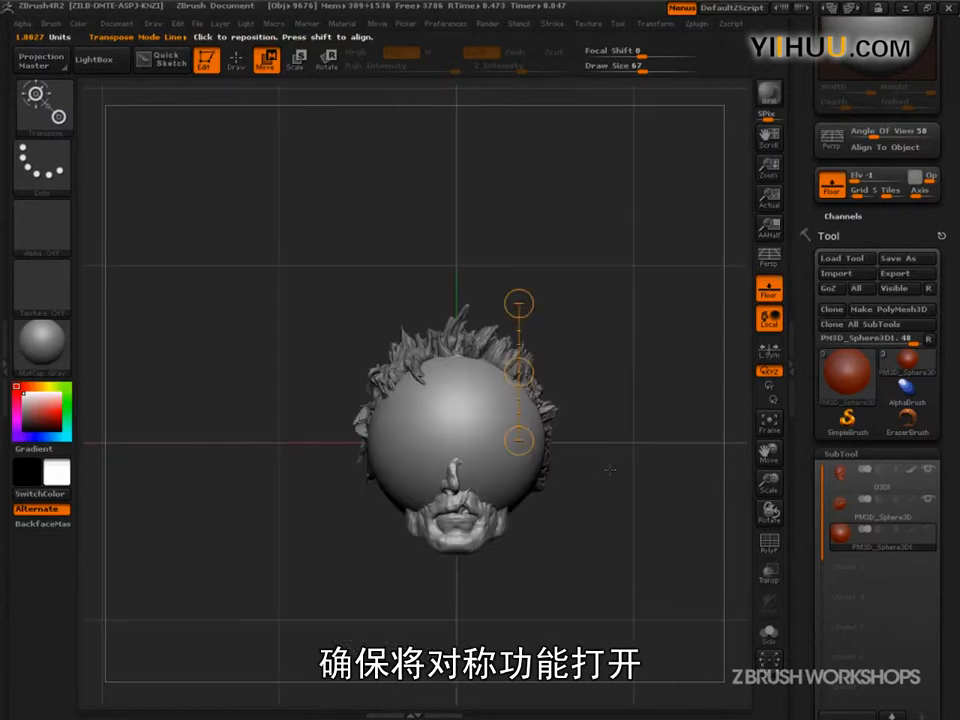
left_click_drag(609, 436, 581, 369, "alt")
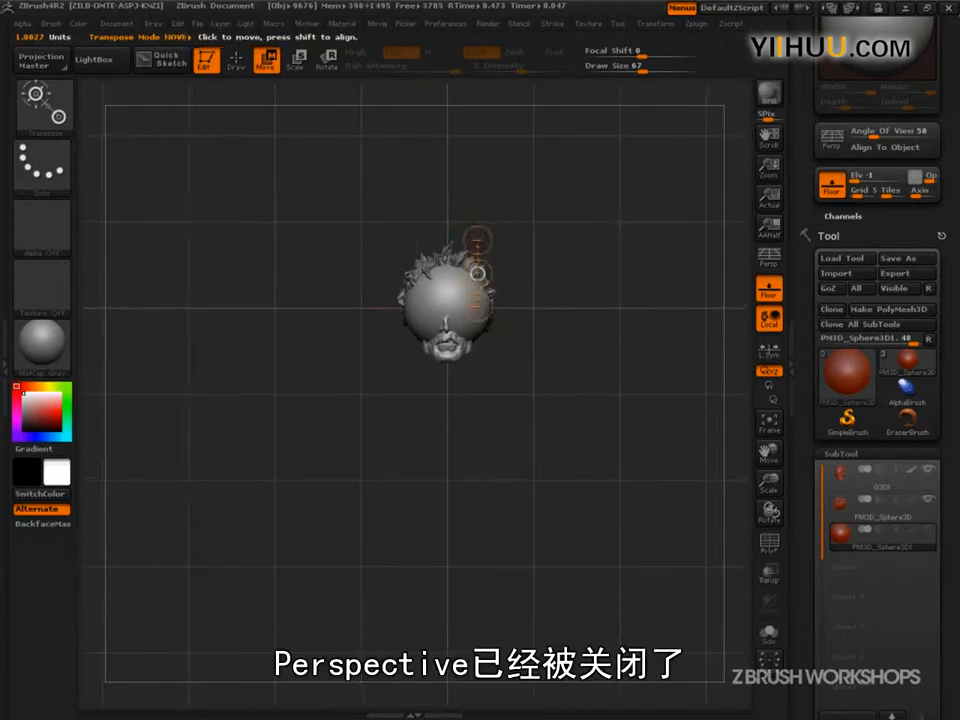
key("ctrl+shift")
left_click_drag(556, 281, 481, 270)
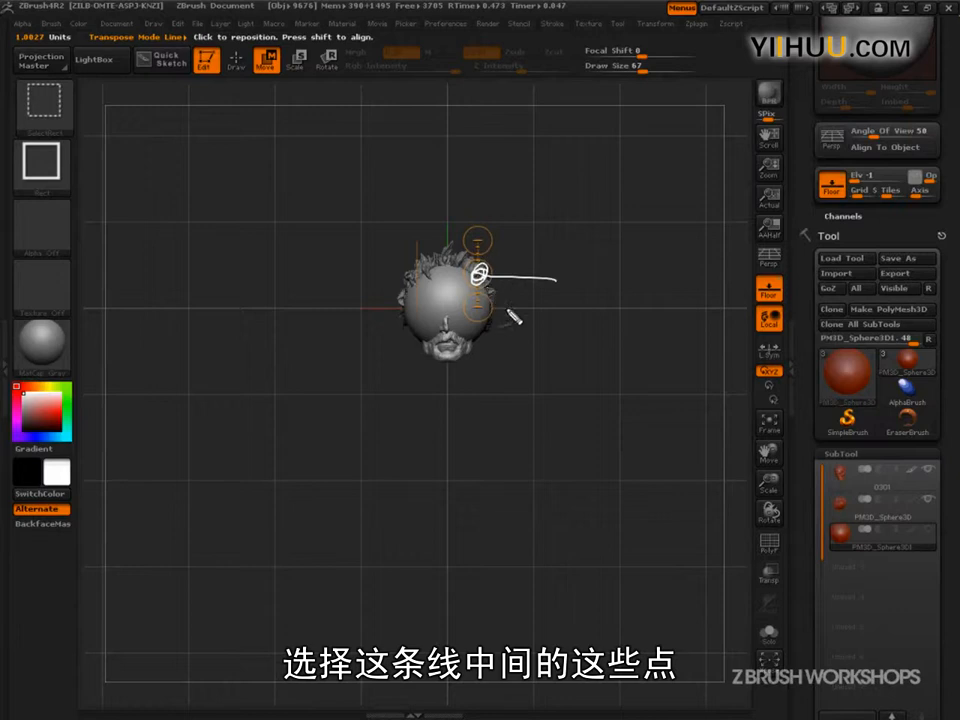
mouse_move(515, 293)
left_mouse_down()
mouse_move(518, 490)
mouse_move(540, 441)
left_mouse_up()
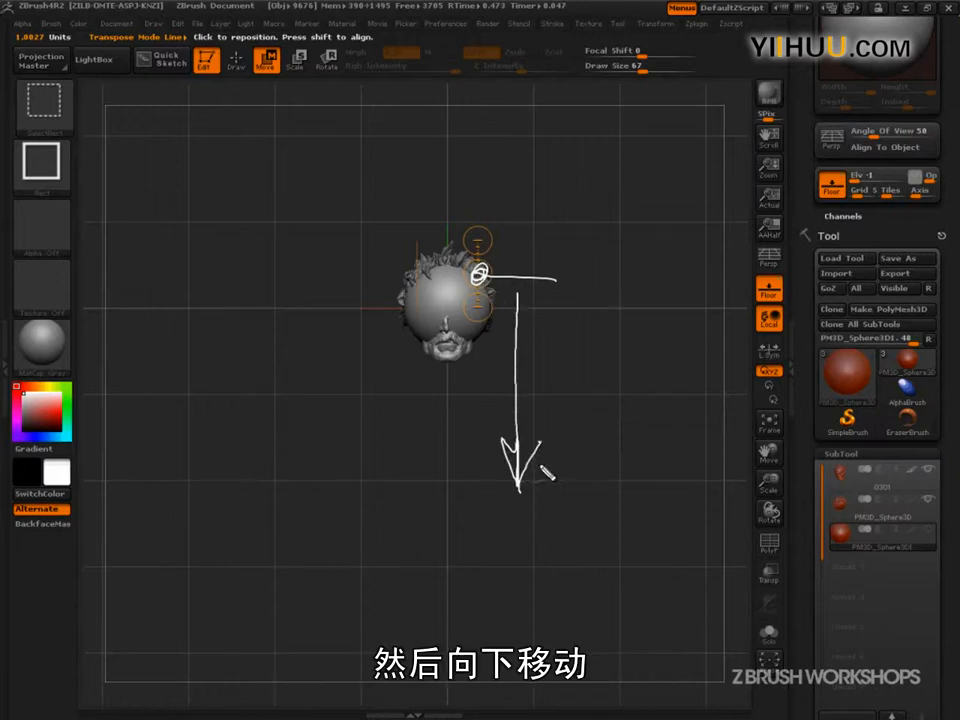
key("Escape")
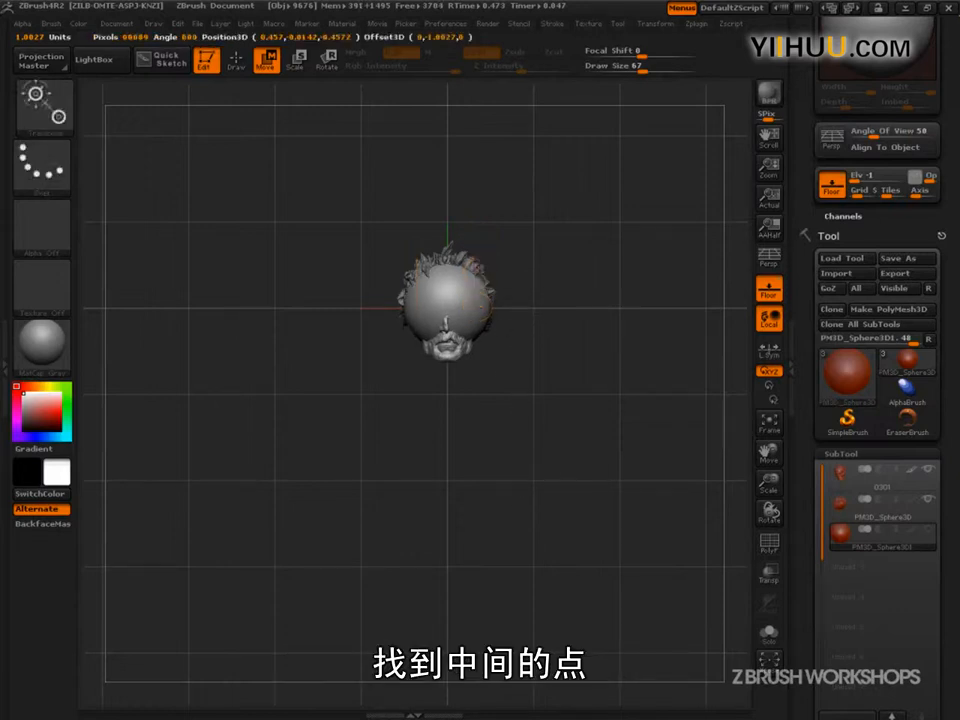
left_click_drag(479, 272, 486, 407)
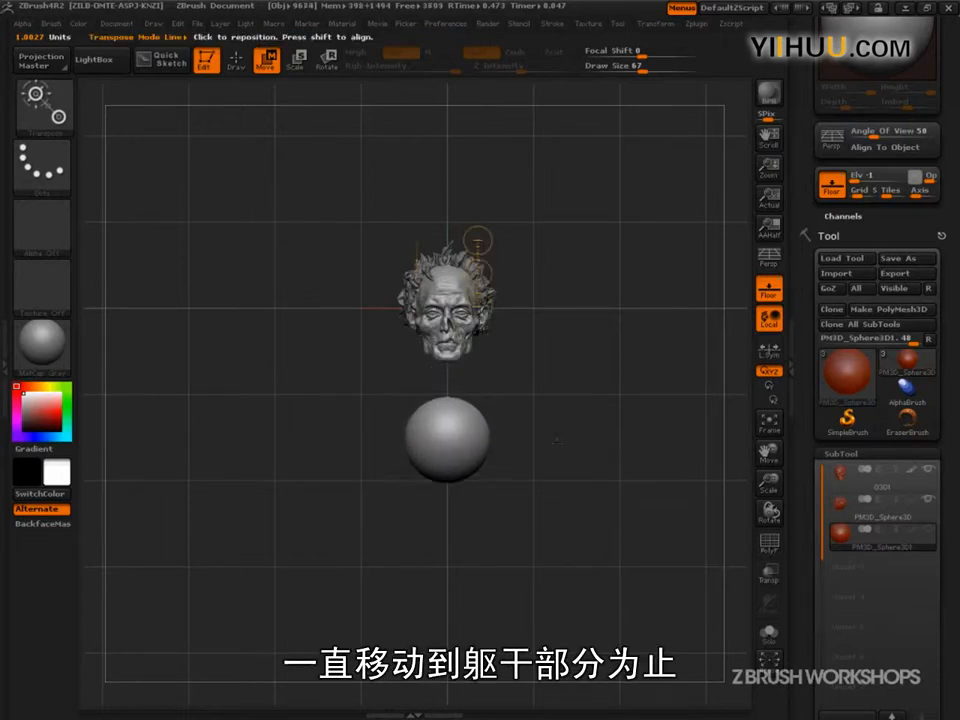
- Move the sphere slightly up towards the head and redraw a vertical transpose line about 1.04 units long from its side
left_click_drag(590, 474, 567, 467, "alt")
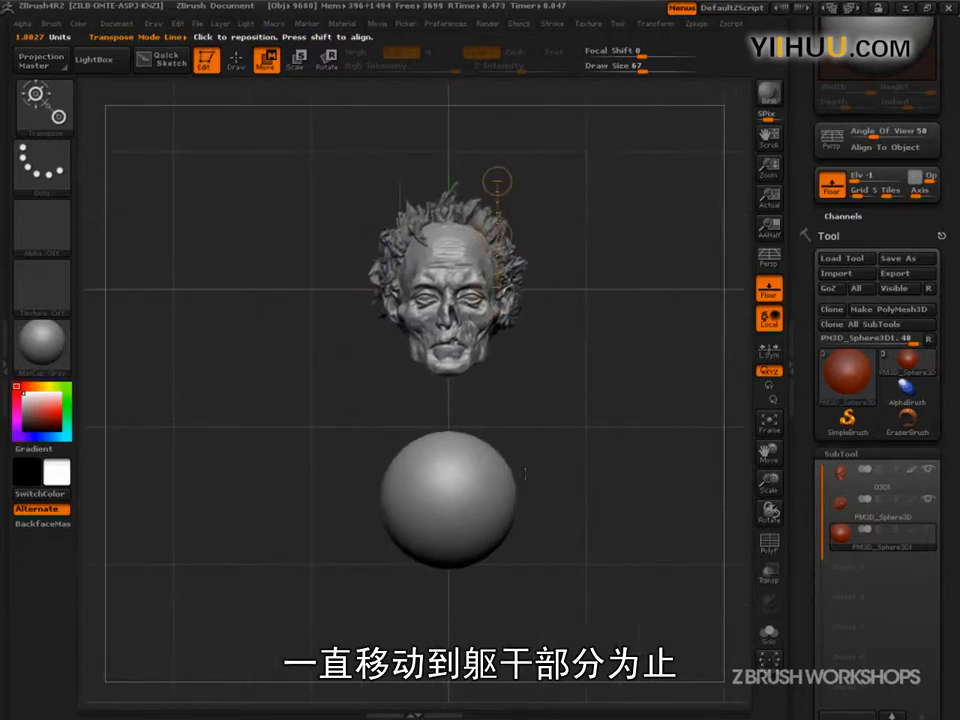
left_click_drag(498, 234, 498, 219)
left_click_drag(510, 470, 511, 365)
mouse_move(600, 490)
left_mouse_down("alt")
mouse_move(582, 486)
mouse_move(578, 454)
left_mouse_up("alt")
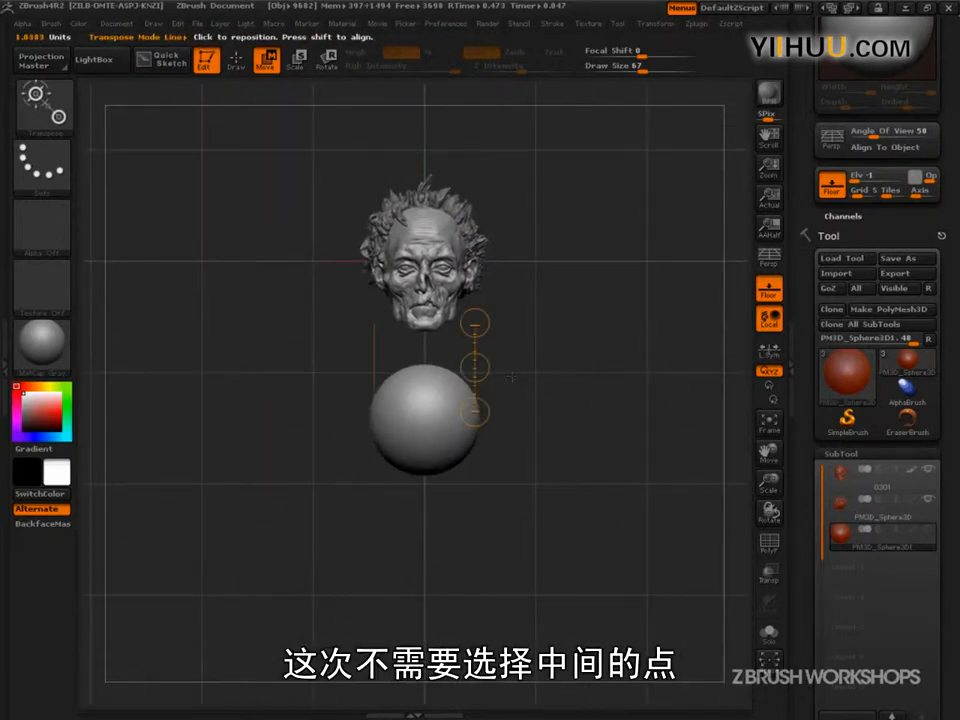
left_click_drag(475, 362, 474, 368)
left_click_drag(545, 364, 492, 365)
mouse_move(506, 356)
left_mouse_down()
mouse_move(492, 366)
mouse_move(518, 379)
left_mouse_up()
key("ctrl+z")
key("ctrl+z")
key("ctrl+z")
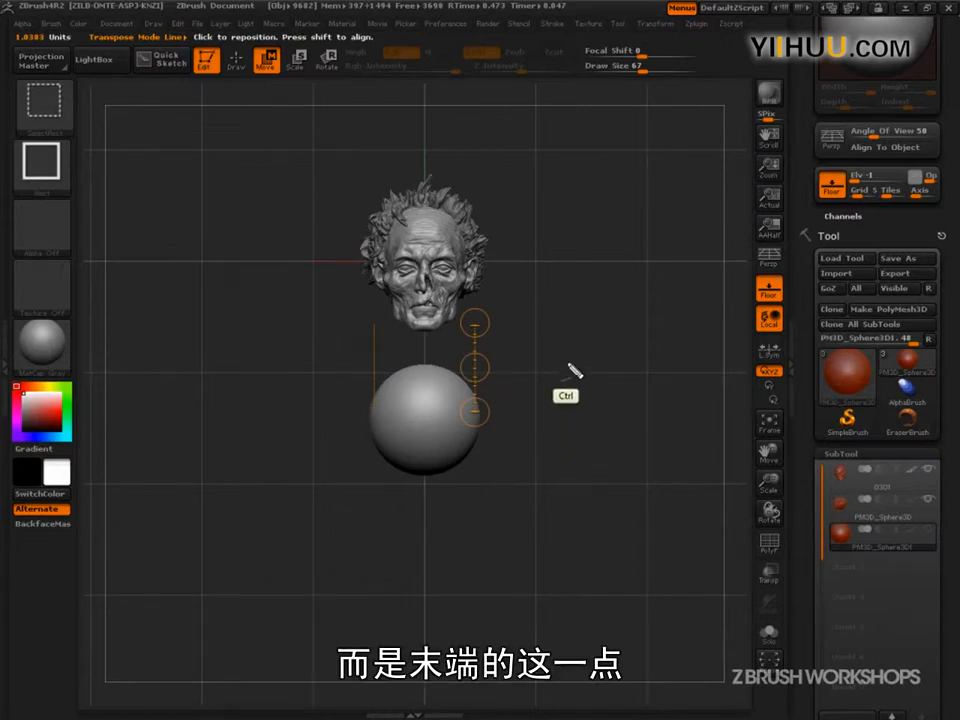
left_click_drag(474, 319, 473, 323)
left_click_drag(553, 320, 496, 321)
mouse_move(496, 321)
left_mouse_down()
mouse_move(536, 334)
mouse_move(531, 232)
mouse_move(551, 234)
left_mouse_up()
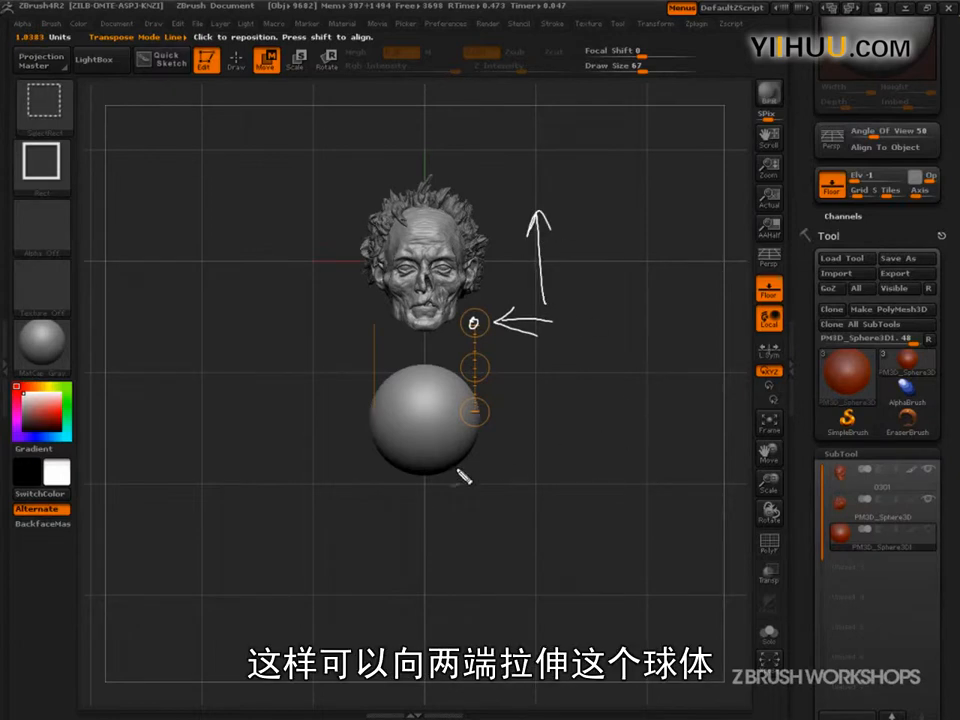
mouse_move(448, 364)
left_mouse_down()
mouse_move(392, 462)
mouse_move(470, 322)
mouse_move(407, 508)
mouse_move(476, 317)
mouse_move(408, 520)
left_mouse_up()
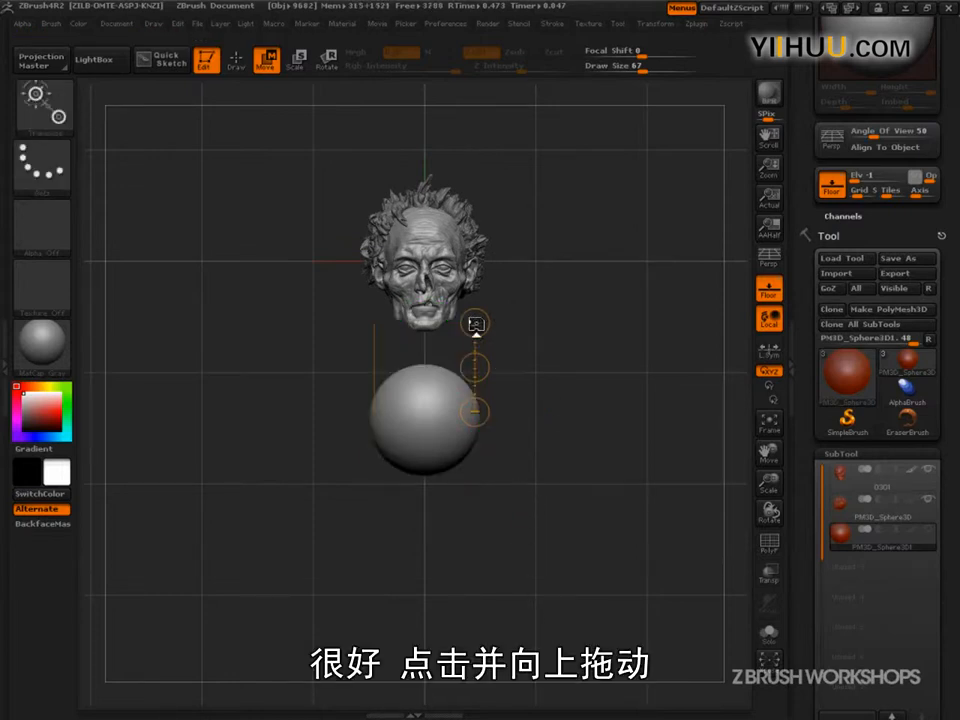
- Stretch the sphere vertically at both ends into an egg-shaped ribcage, using the end point of the transpose line
left_click_drag(476, 323, 479, 298)
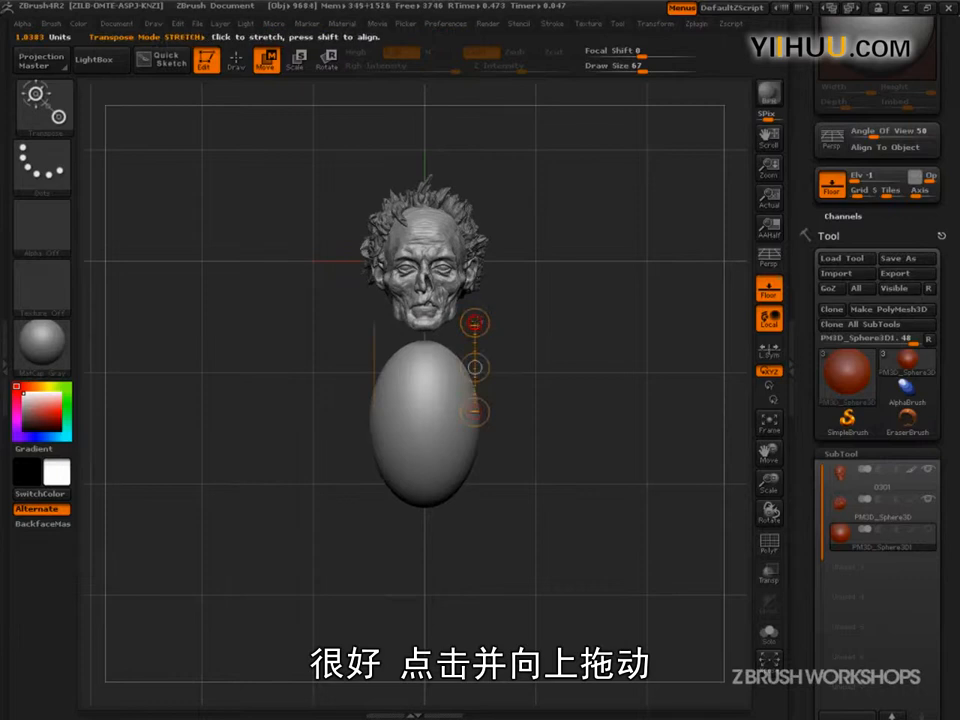
left_click(478, 319)
left_click_drag(478, 319, 476, 411)
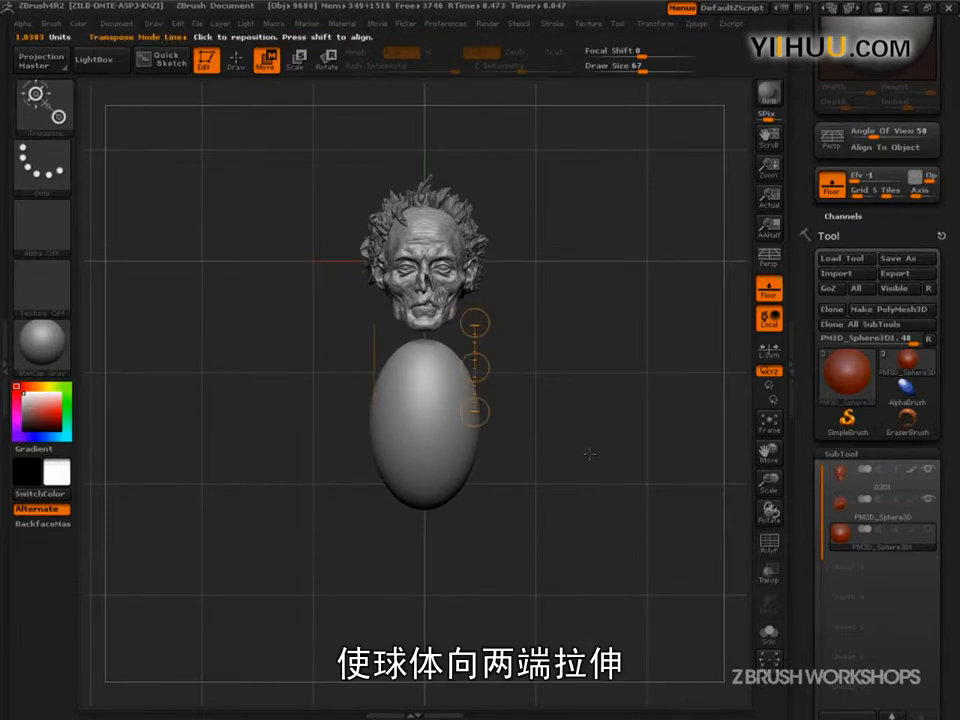
- Undo the last stretch, then lengthen the sphere vertically again with the transpose line moved higher towards the head
key("ctrl+z")
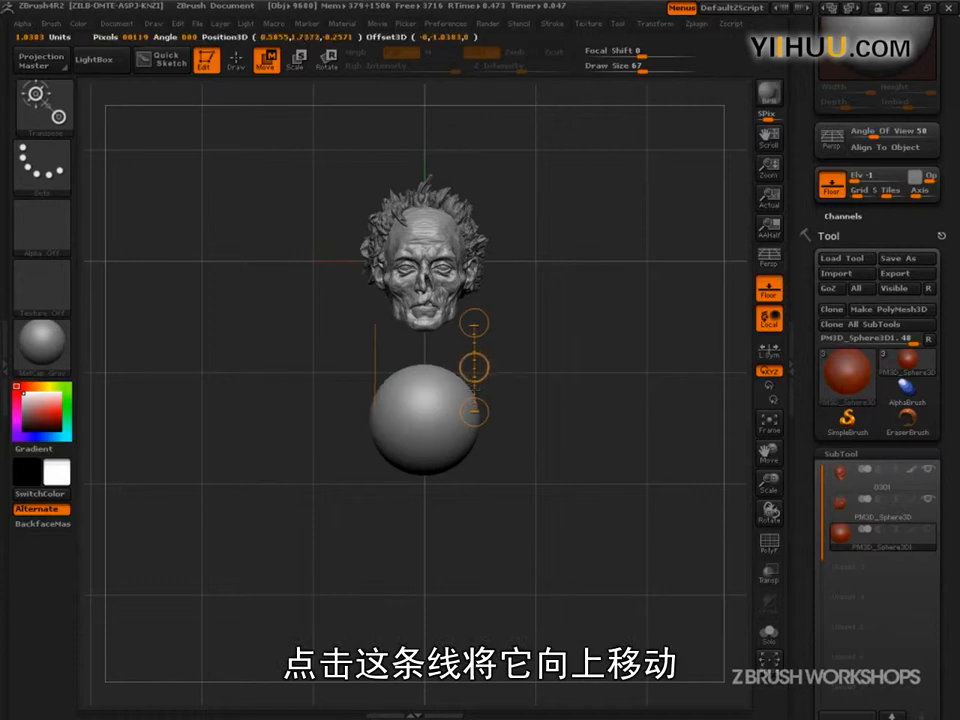
left_click_drag(474, 390, 473, 360)
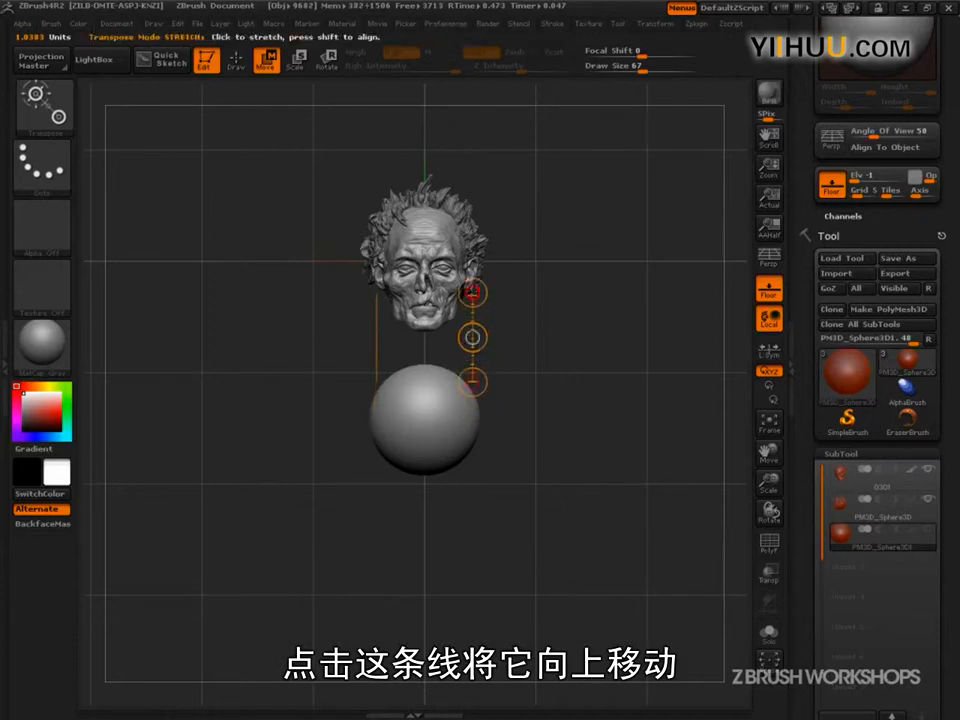
left_click(355, 222)
left_click_drag(474, 345, 474, 381)
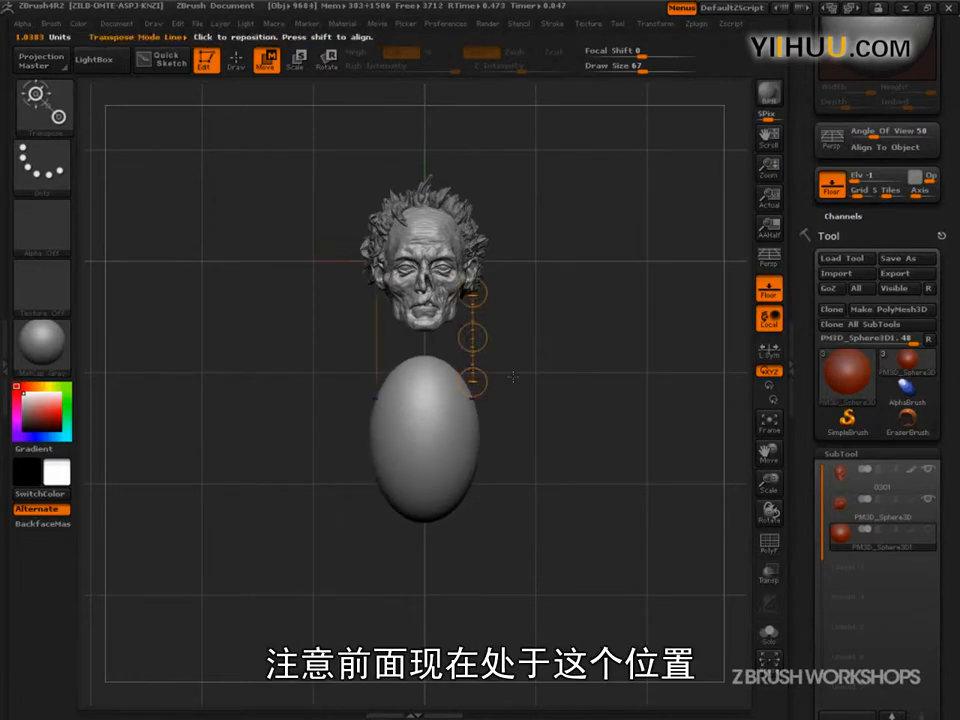
- Stretch the egg-shaped torso slightly further downwards using the end of the raised transpose line
key("ctrl+shift")
mouse_move(492, 382)
left_mouse_down()
mouse_move(376, 380)
mouse_move(537, 384)
left_mouse_up()
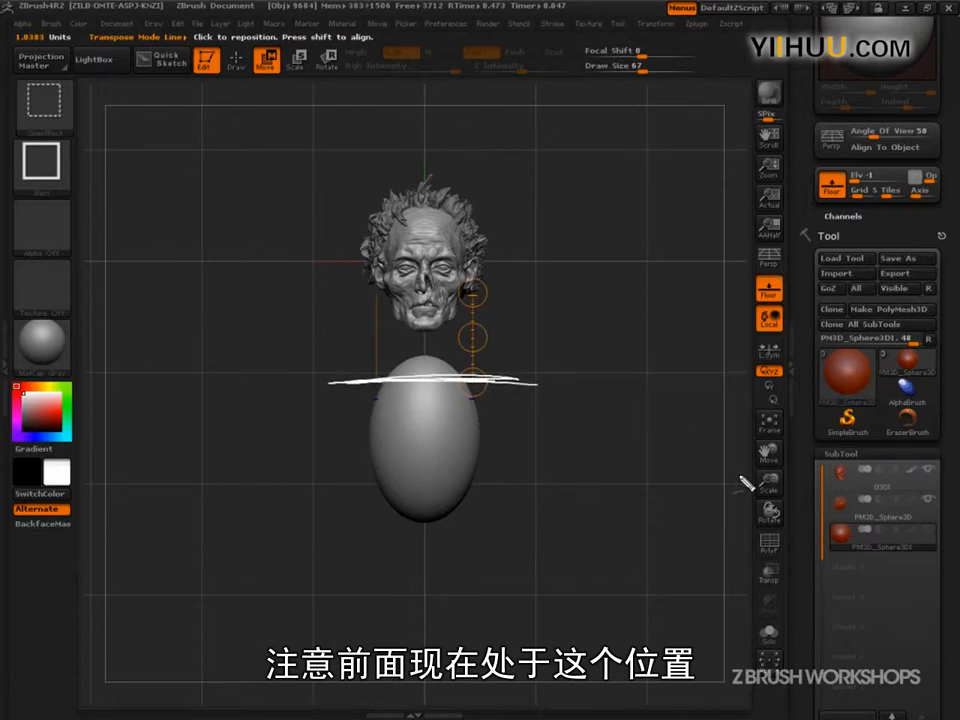
key("Escape")
left_click(475, 298)
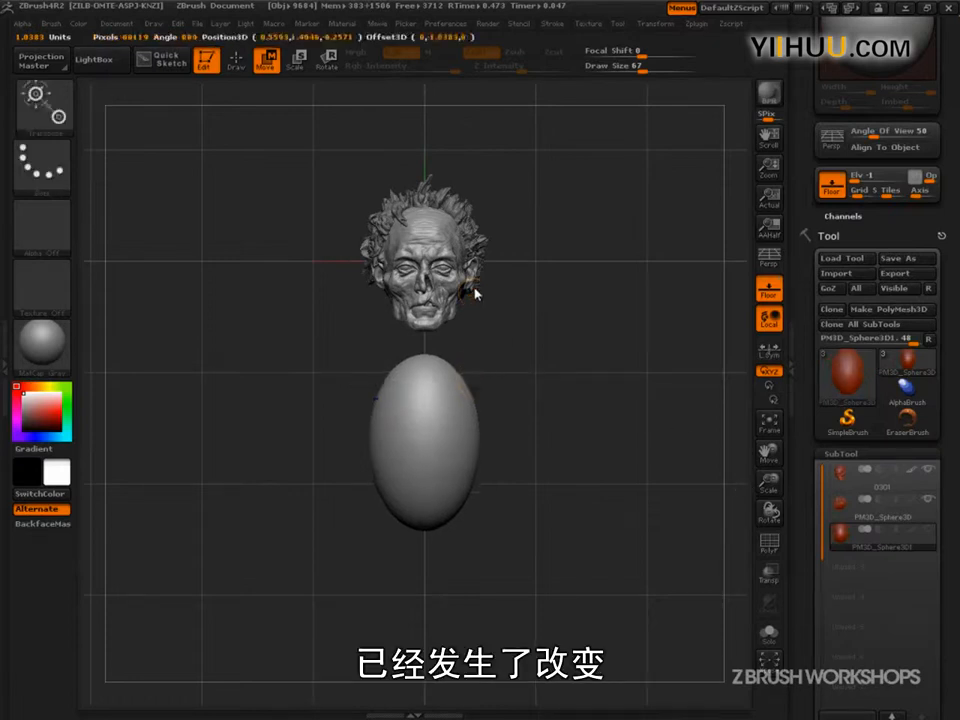
left_click_drag(475, 293, 473, 382)
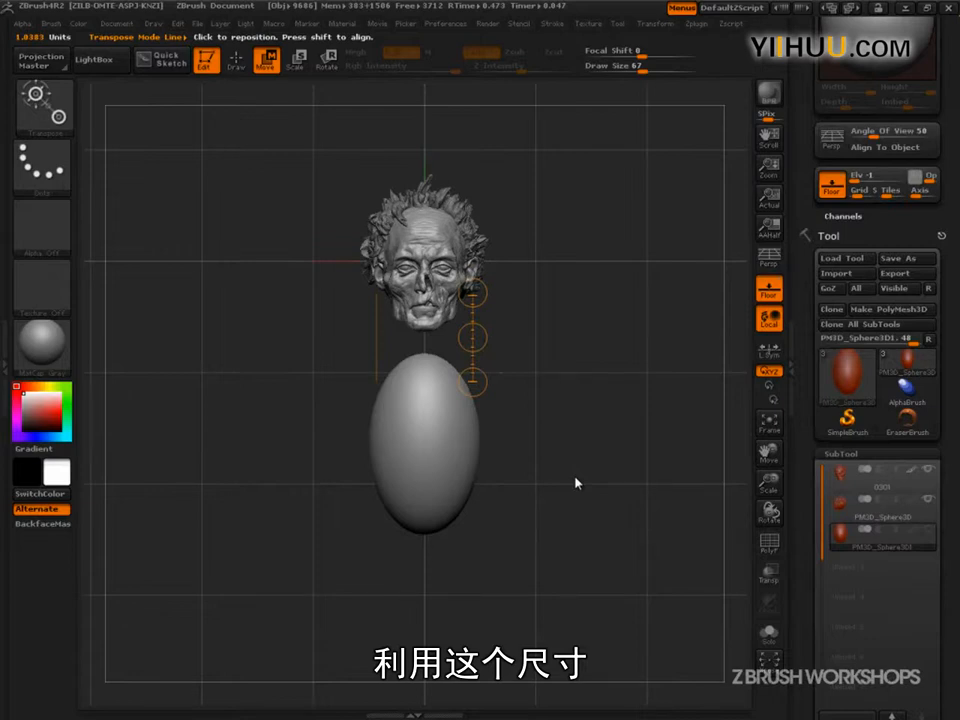
key("ctrl+shift")
mouse_move(534, 264)
left_mouse_down()
mouse_move(537, 380)
mouse_move(572, 389)
left_mouse_up()
left_click_drag(529, 433, 536, 438)
mouse_move(584, 328)
left_mouse_down()
mouse_move(586, 357)
mouse_move(607, 352)
left_mouse_up()
left_click(601, 347)
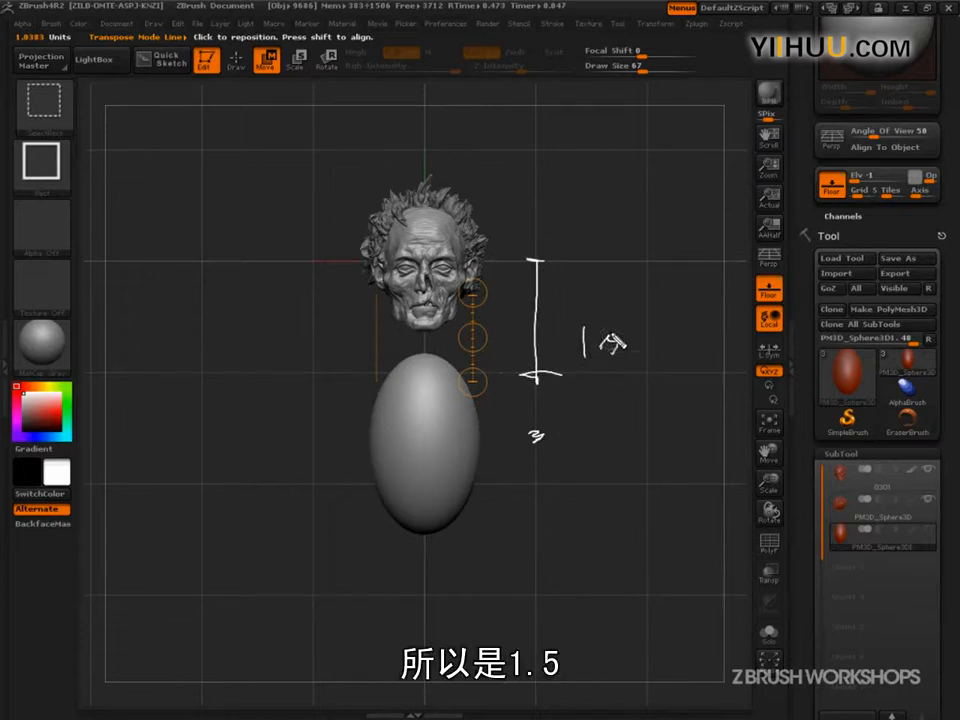
left_click_drag(350, 522, 489, 526)
mouse_move(399, 505)
left_mouse_down()
mouse_move(418, 452)
mouse_move(455, 470)
mouse_move(446, 512)
left_mouse_up()
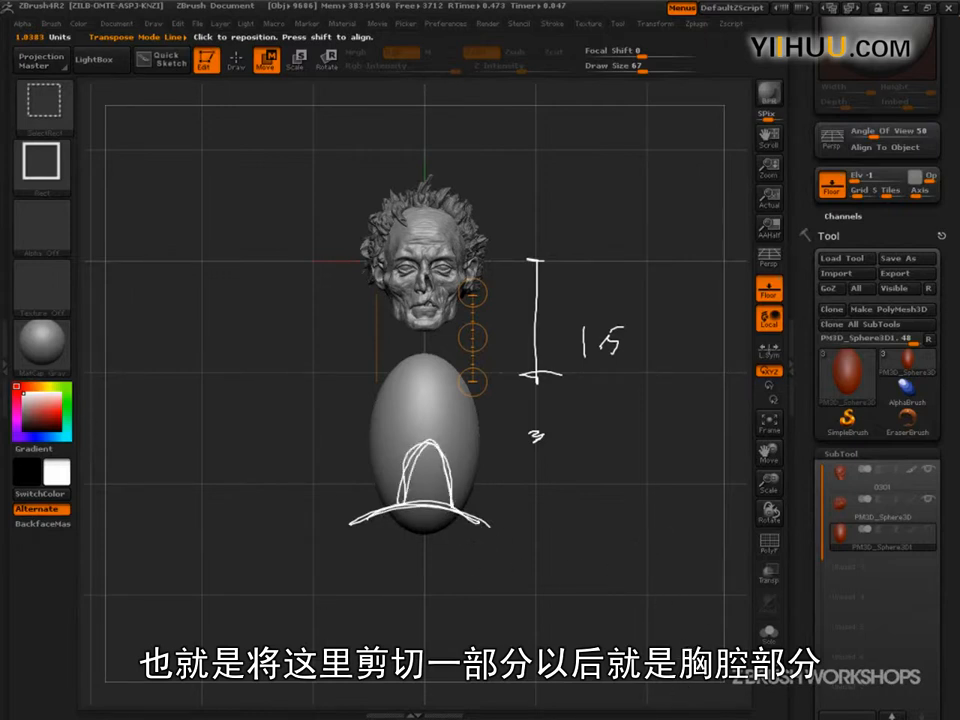
key("Escape")
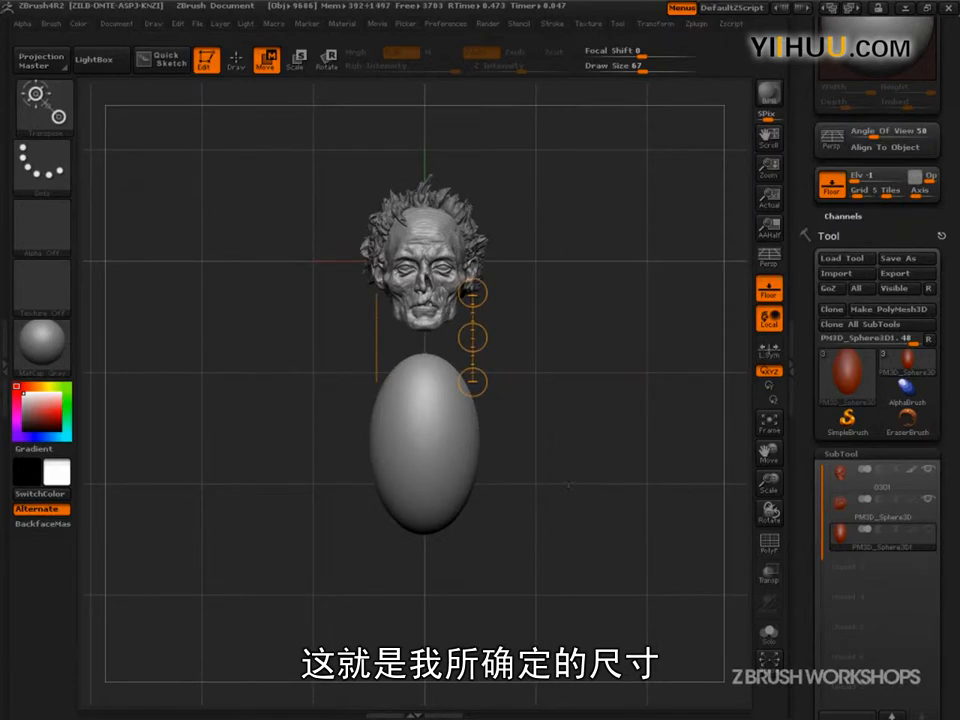
- Flatten the egg's bottom upwards with the Move brush at draw size 108 and fill out its lower sides at size 154
key("q")
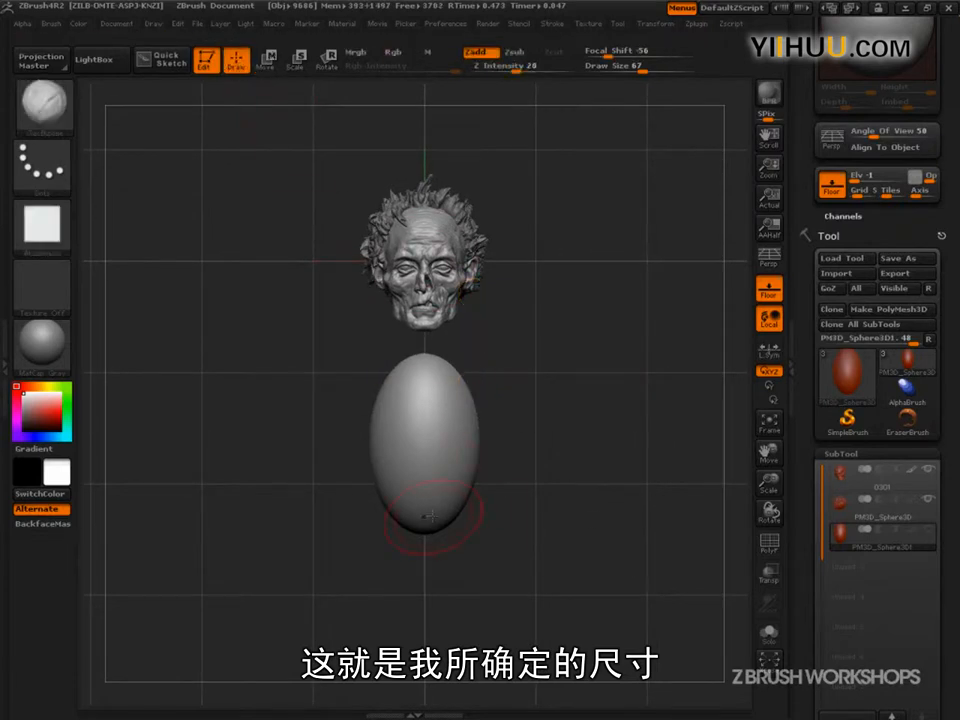
key("b")
key("m")
key("v")
key("s")
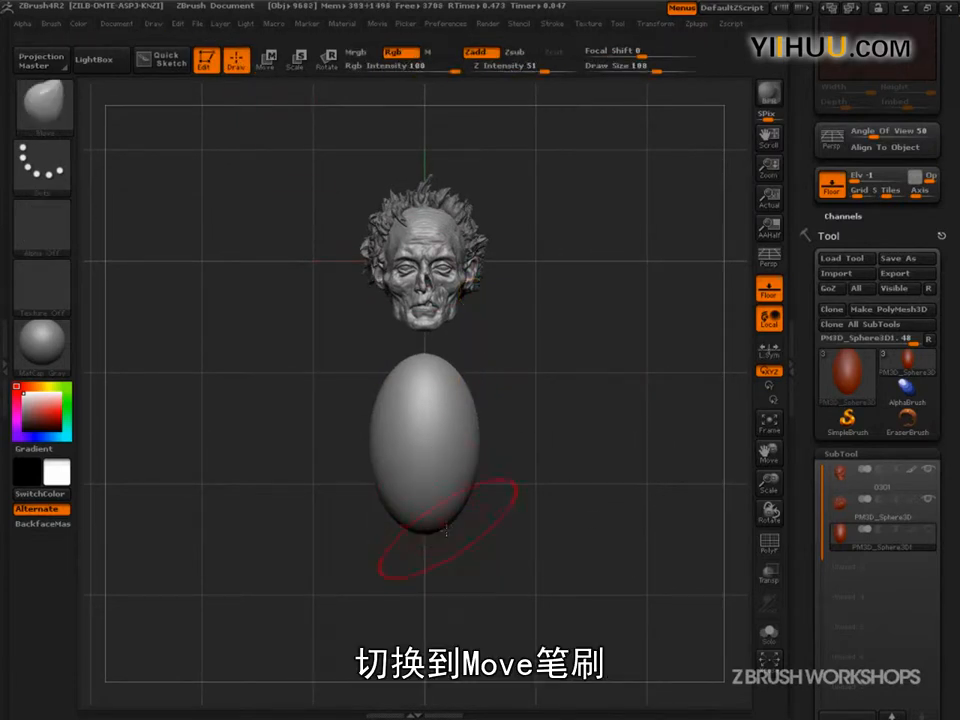
left_click_drag(426, 530, 426, 514)
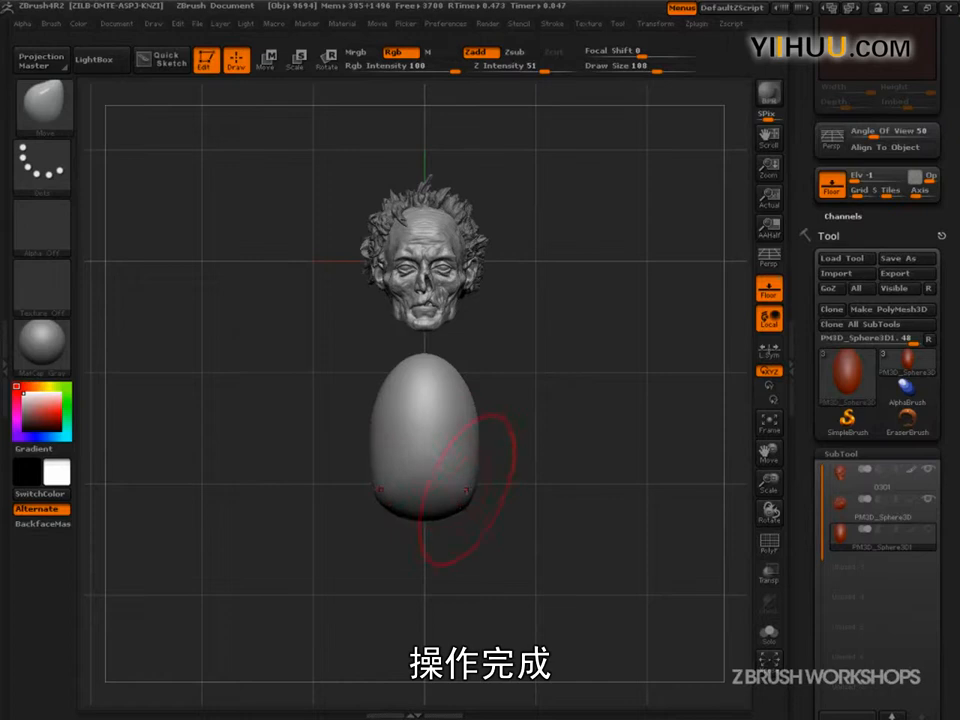
key("s")
left_click_drag(475, 457, 489, 455)
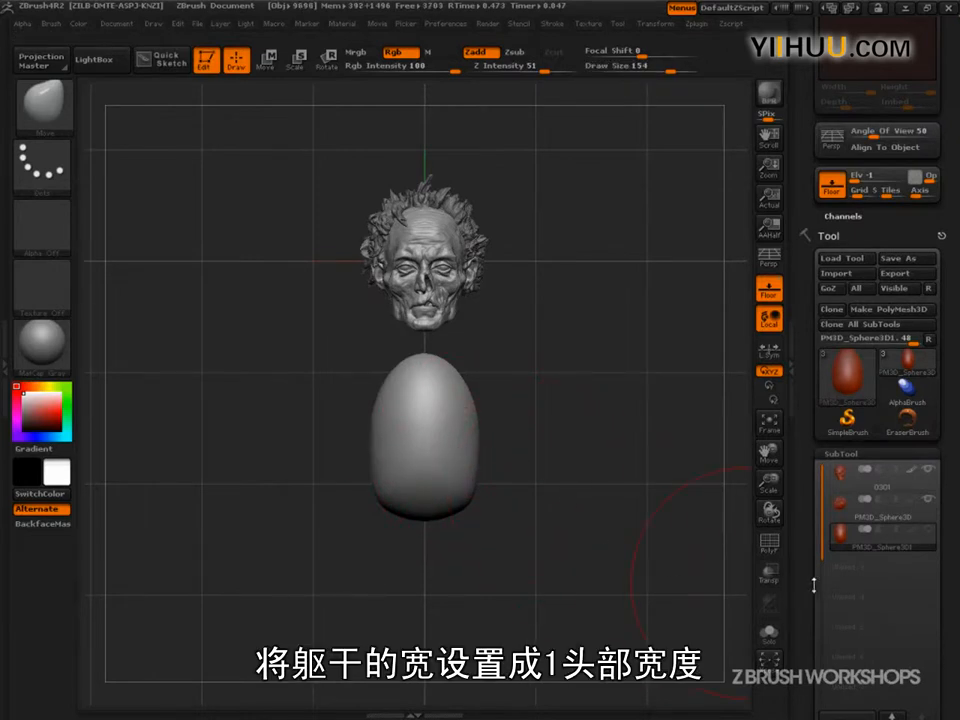
left_click_drag(368, 438, 478, 443, "ctrl+shift")
left_click_drag(368, 430, 368, 446)
left_click_drag(418, 388, 419, 412)
mouse_move(446, 388)
left_mouse_down()
mouse_move(468, 418)
mouse_move(479, 412)
left_mouse_up()
mouse_move(485, 404)
left_mouse_down()
mouse_move(493, 413)
mouse_move(508, 372)
left_mouse_up()
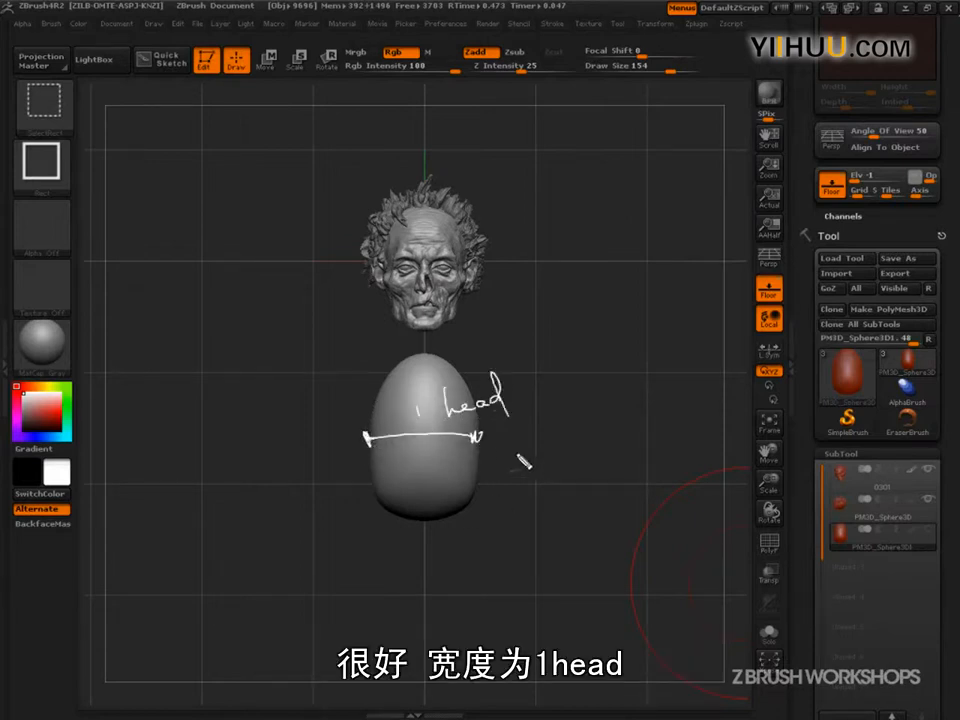
key("Escape")
- Widen the torso to roughly the head's width and pull its lower edge down slightly with the Move brush at draw size 183
key("s")
mouse_move(489, 444)
left_mouse_down()
mouse_move(497, 444)
mouse_move(483, 432)
mouse_move(484, 474)
left_mouse_up()
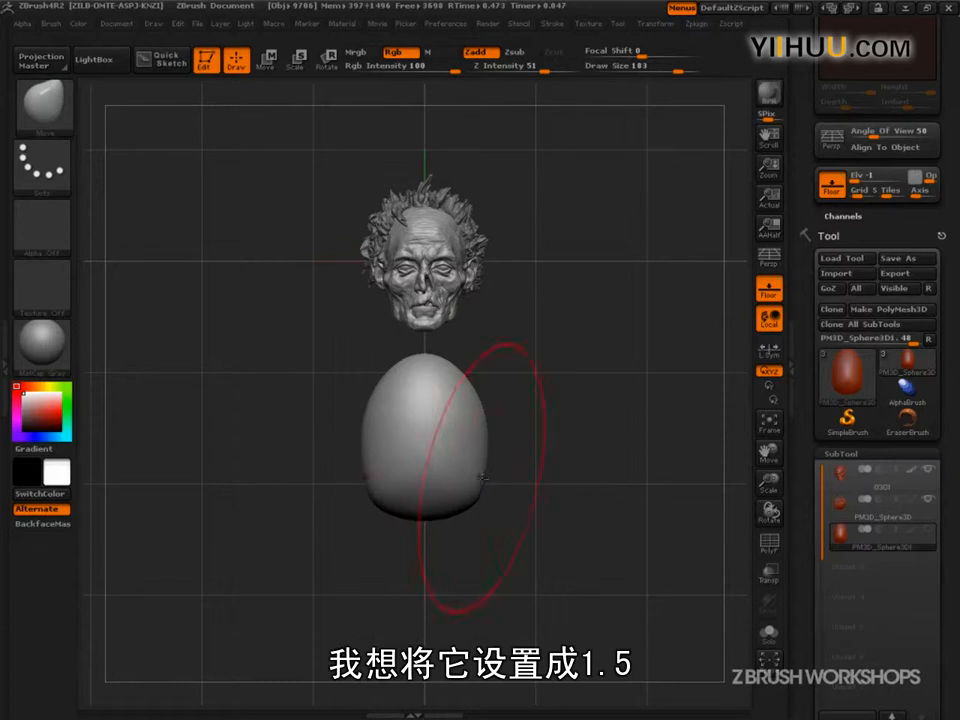
mouse_move(488, 437)
left_mouse_down()
mouse_move(483, 428)
mouse_move(483, 454)
left_mouse_up()
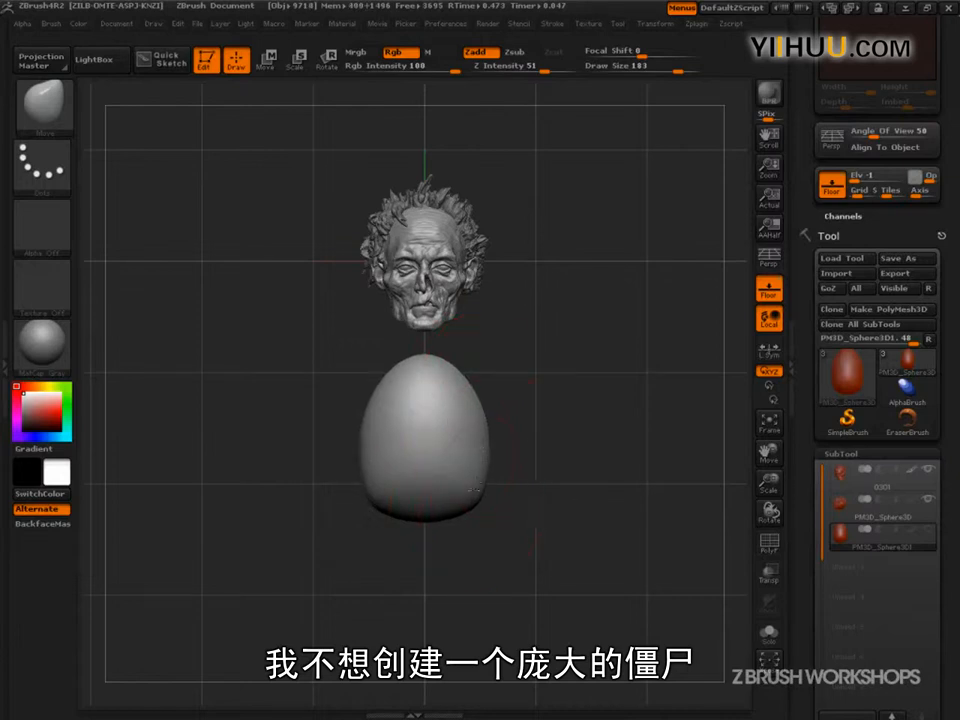
left_click_drag(472, 498, 473, 507)
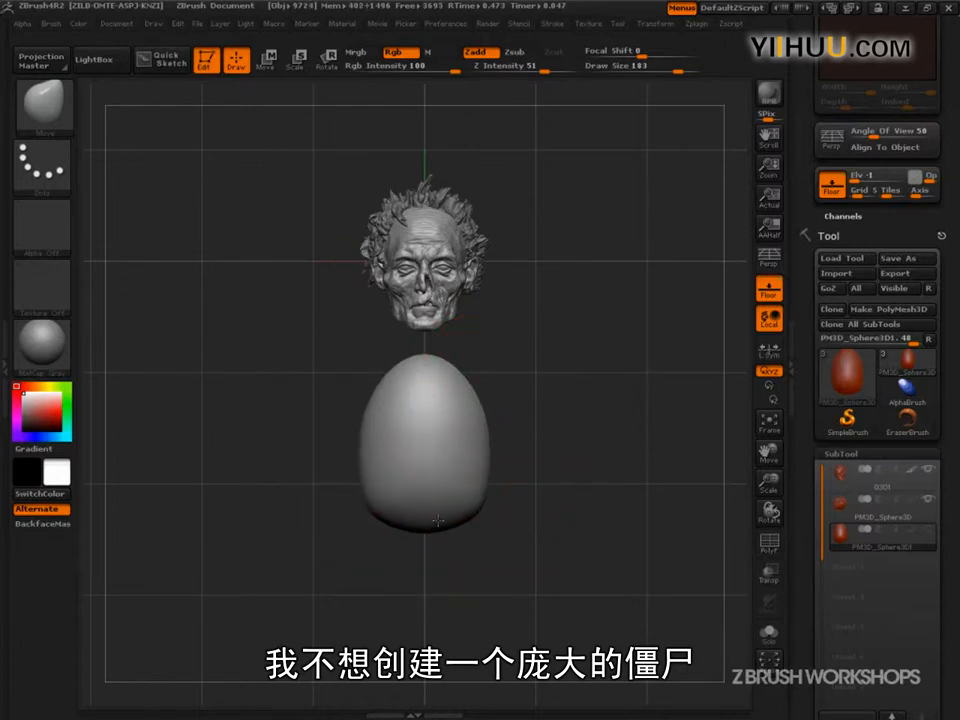
- Examine the torso in side view for the backward tilt of the ribcage under the head
mouse_move(515, 445)
left_mouse_down()
mouse_move(565, 461)
mouse_move(613, 499)
mouse_move(589, 519)
left_mouse_up()
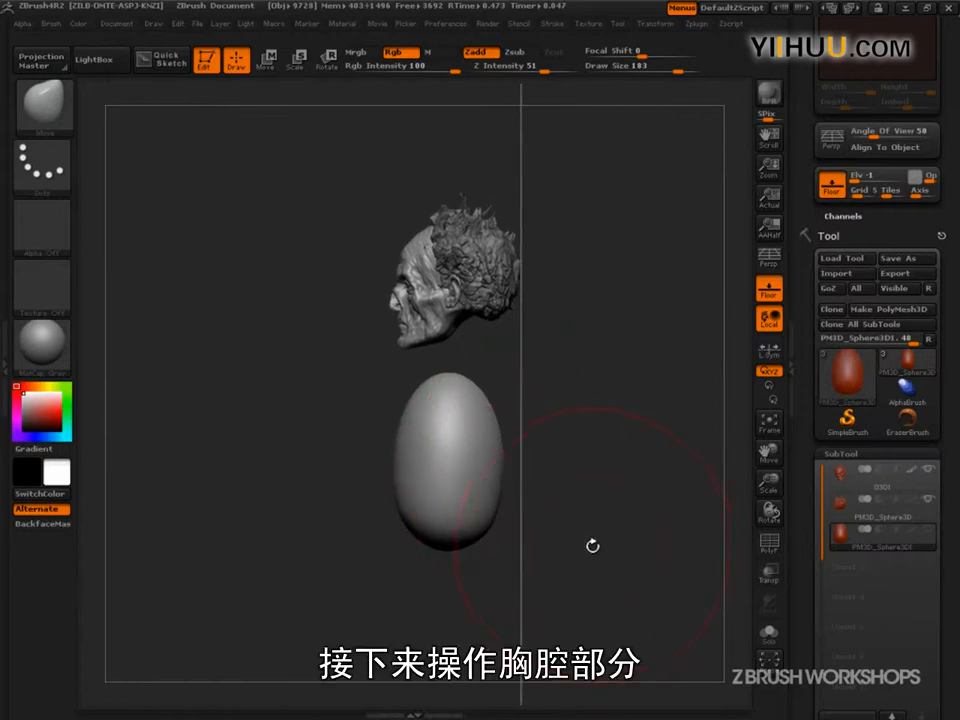
key("ctrl+shift")
mouse_move(400, 473)
left_mouse_down("ctrl+shift")
mouse_move(396, 459)
mouse_move(450, 376)
mouse_move(476, 370)
mouse_move(506, 521)
mouse_move(494, 556)
mouse_move(512, 420)
mouse_move(430, 360)
mouse_move(442, 390)
mouse_move(483, 336)
mouse_move(486, 368)
left_mouse_up("ctrl+shift")
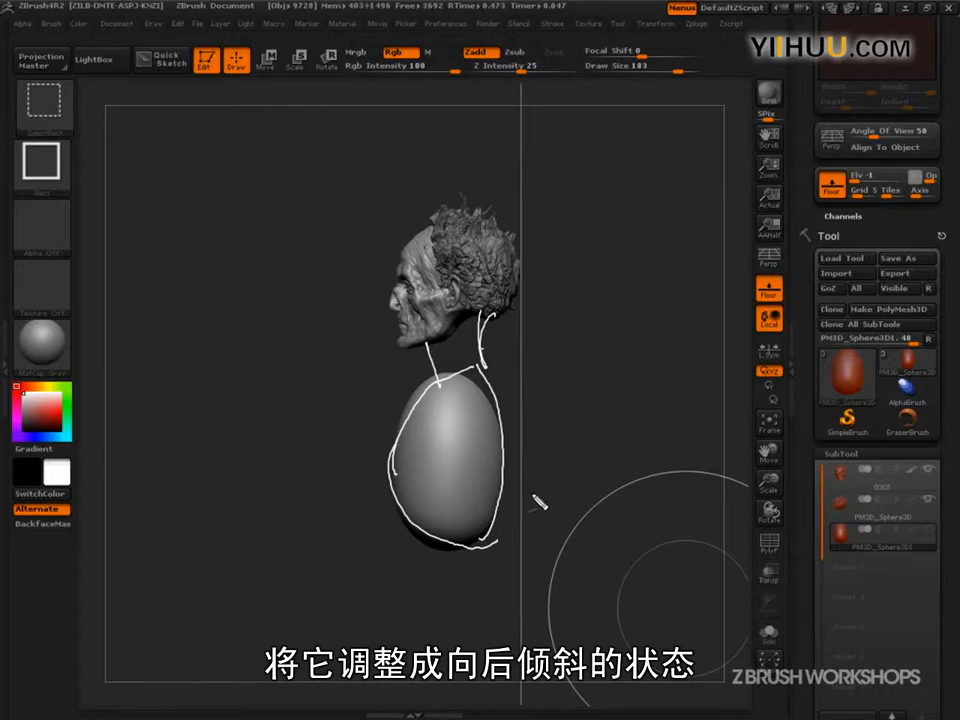
left_click_drag(449, 530, 540, 362)
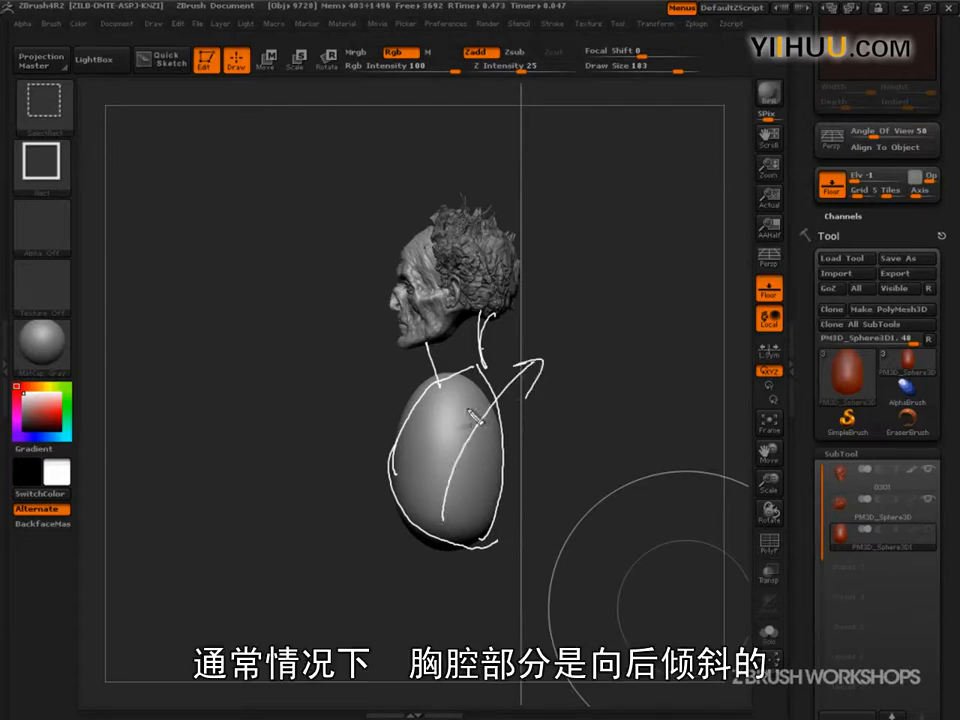
mouse_move(442, 400)
left_mouse_down()
mouse_move(428, 485)
mouse_move(440, 533)
mouse_move(465, 374)
mouse_move(421, 525)
left_mouse_up()
left_click_drag(477, 586, 481, 592)
mouse_move(429, 570)
left_mouse_down()
mouse_move(450, 638)
mouse_move(431, 550)
left_mouse_up()
mouse_move(480, 624)
left_mouse_down()
mouse_move(365, 528)
mouse_move(388, 534)
left_mouse_up()
left_click_drag(474, 592, 450, 708)
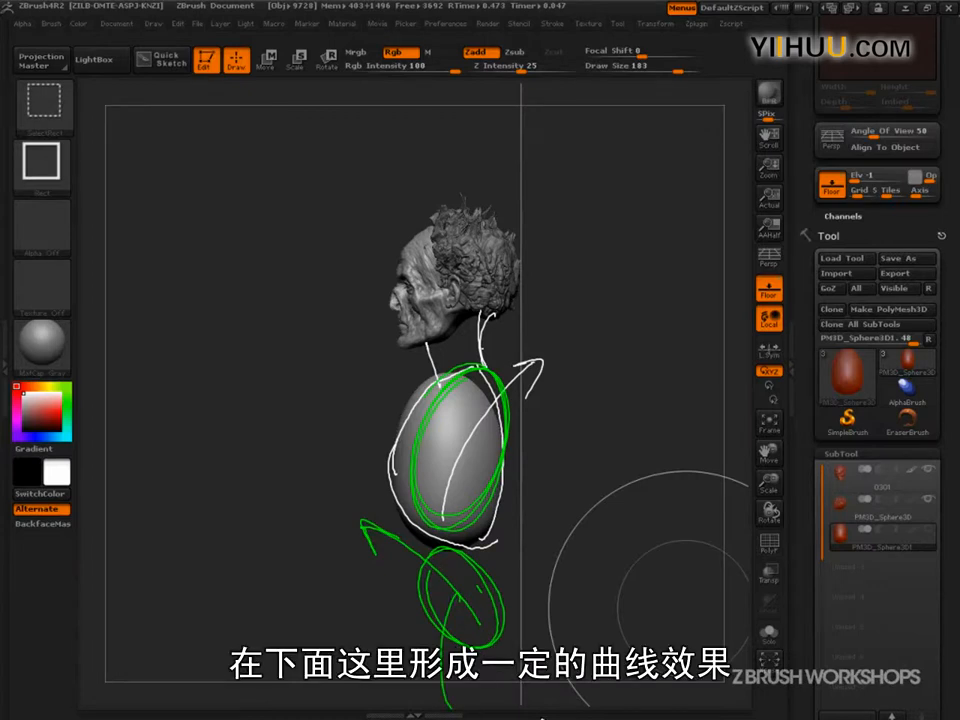
left_click_drag(458, 595, 448, 707)
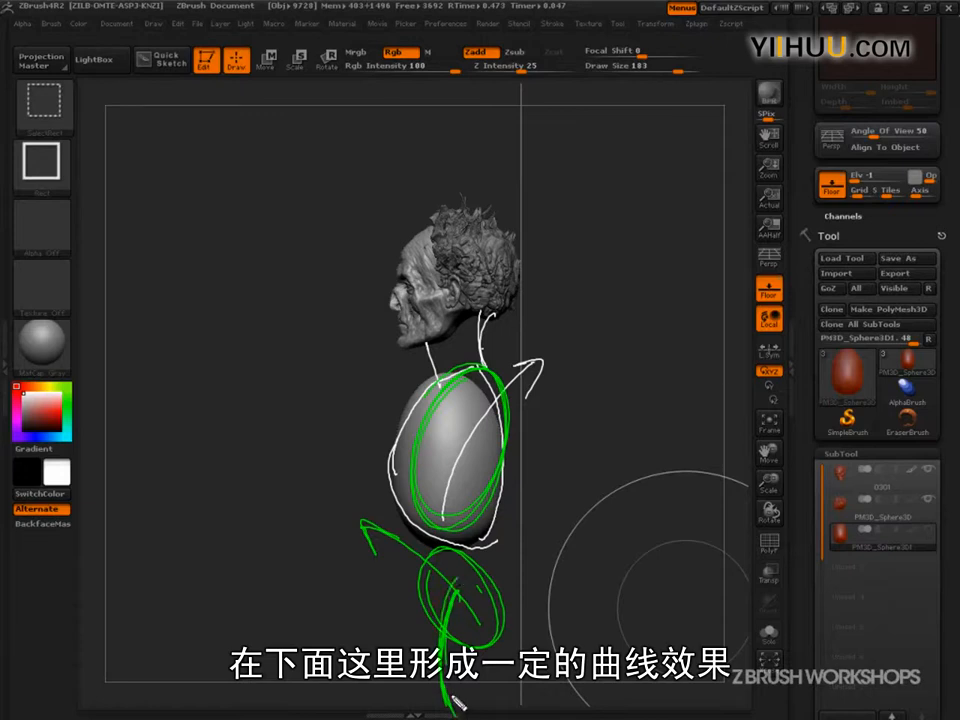
left_click_drag(464, 606, 460, 703)
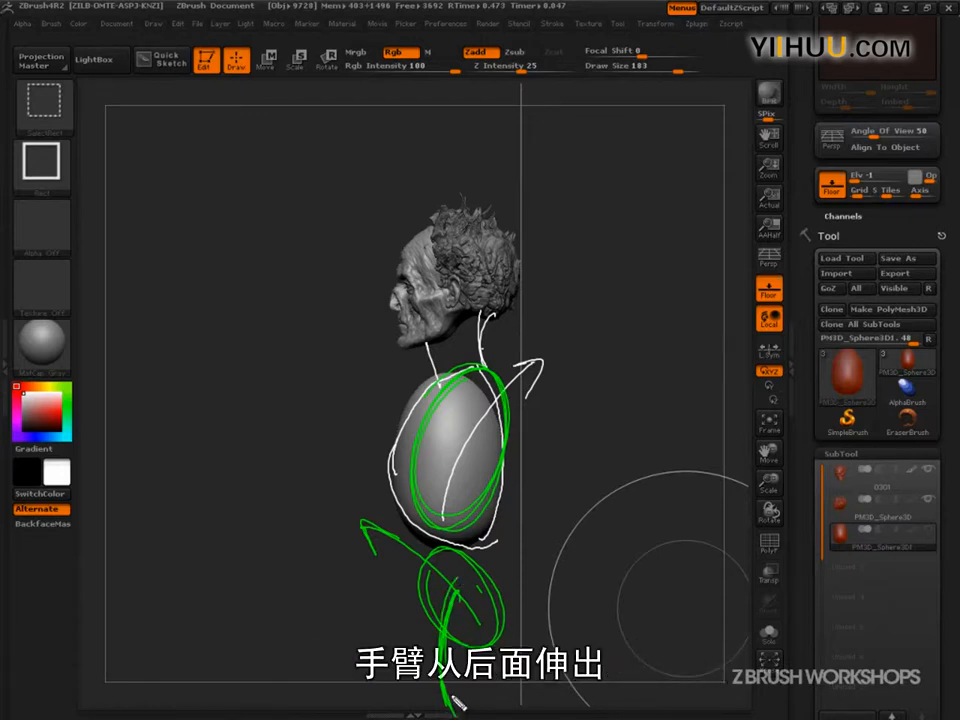
mouse_move(500, 395)
left_mouse_down()
mouse_move(466, 412)
mouse_move(497, 400)
mouse_move(472, 388)
mouse_move(488, 433)
mouse_move(508, 392)
mouse_move(463, 570)
mouse_move(448, 702)
left_mouse_up()
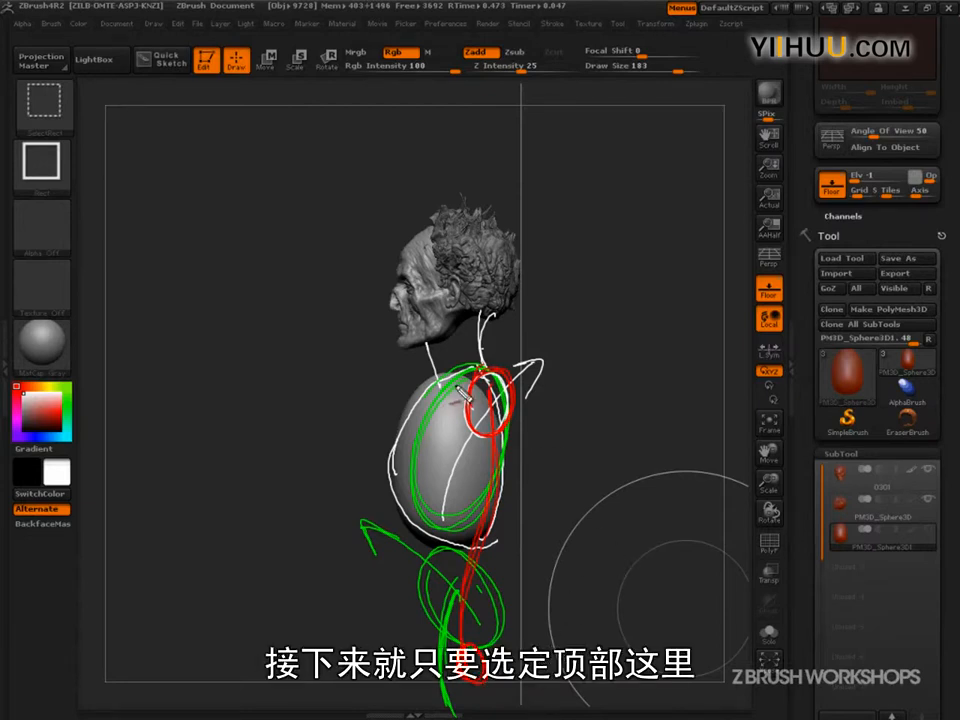
key("Escape")
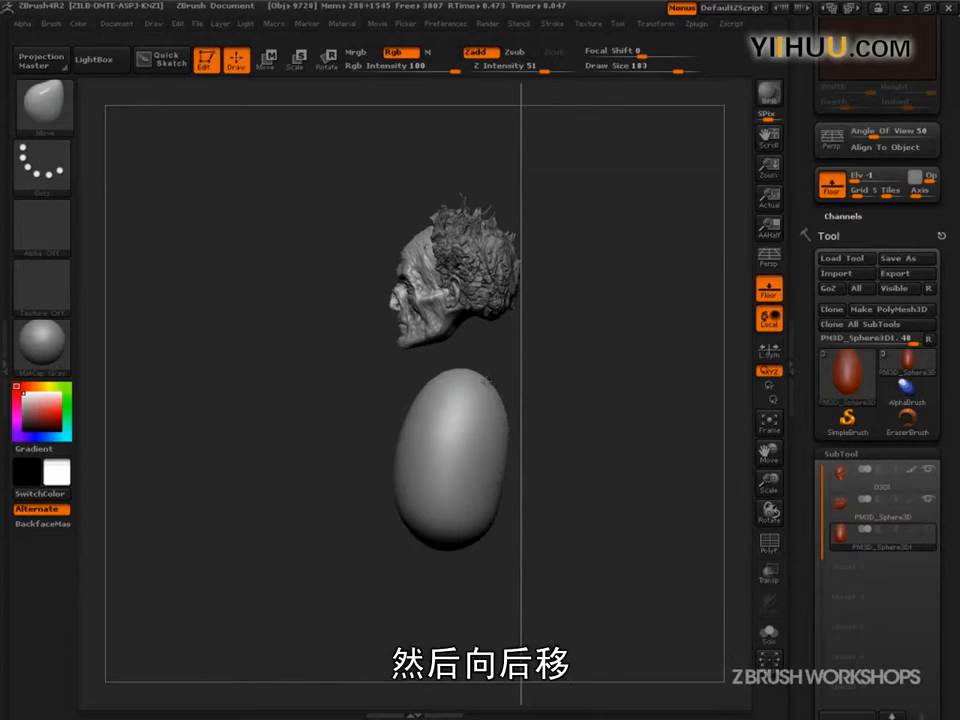
- Tilt the ribcage by moving the torso's top backwards with the Move brush at draw size 211, and fill out its lower back
key("s")
mouse_move(464, 403)
left_mouse_down()
mouse_move(472, 403)
mouse_move(463, 387)
left_mouse_up()
left_click_drag(425, 421, 429, 419)
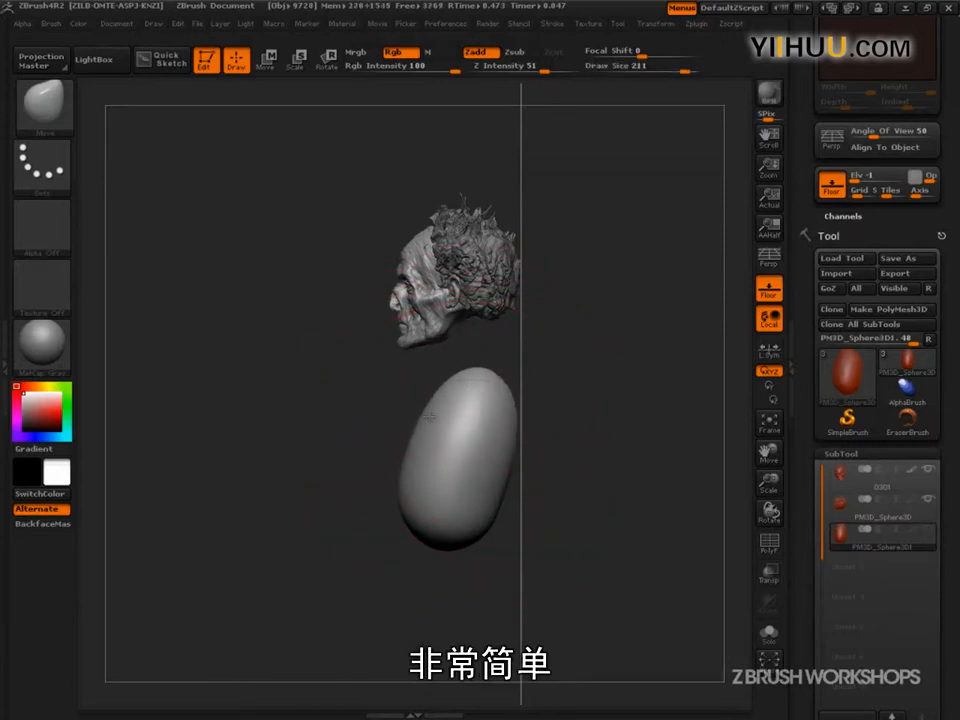
key("s")
mouse_move(495, 467)
left_mouse_down()
mouse_move(455, 467)
mouse_move(496, 496)
left_mouse_up()
key("s")
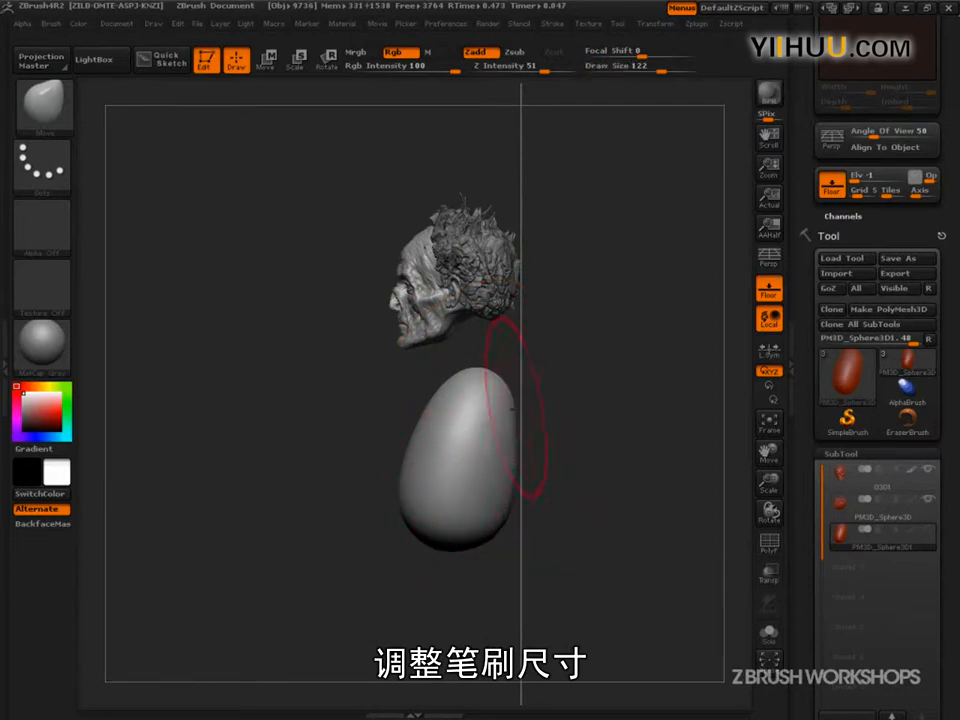
- Taper the torso's top towards the back of the neck and refine its back and lower contour with smaller Move brush sizes
mouse_move(516, 392)
left_mouse_down()
mouse_move(515, 380)
mouse_move(581, 394)
left_mouse_up()
key("s")
key("s")
mouse_move(489, 369)
left_mouse_down()
mouse_move(468, 381)
mouse_move(484, 371)
mouse_move(525, 381)
mouse_move(516, 381)
left_mouse_up()
key("s")
mouse_move(496, 375)
left_mouse_down()
mouse_move(508, 371)
mouse_move(491, 375)
left_mouse_up()
key("s")
mouse_move(492, 366)
left_mouse_down()
mouse_move(487, 376)
mouse_move(509, 402)
mouse_move(484, 405)
left_mouse_up()
key("s")
key("s")
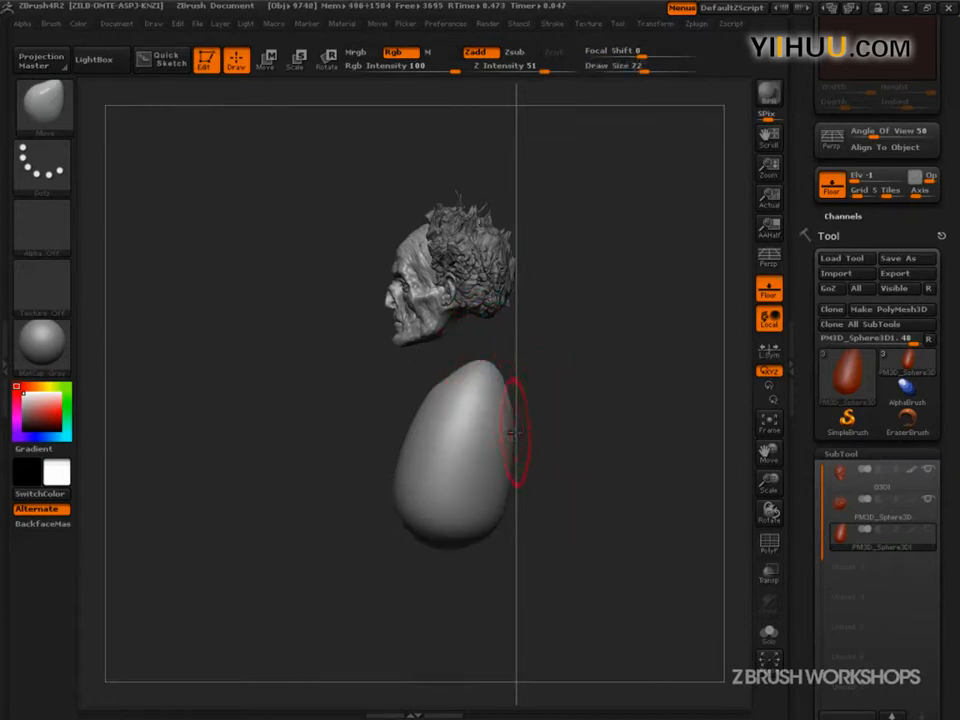
key("s")
left_click_drag(499, 502, 494, 502)
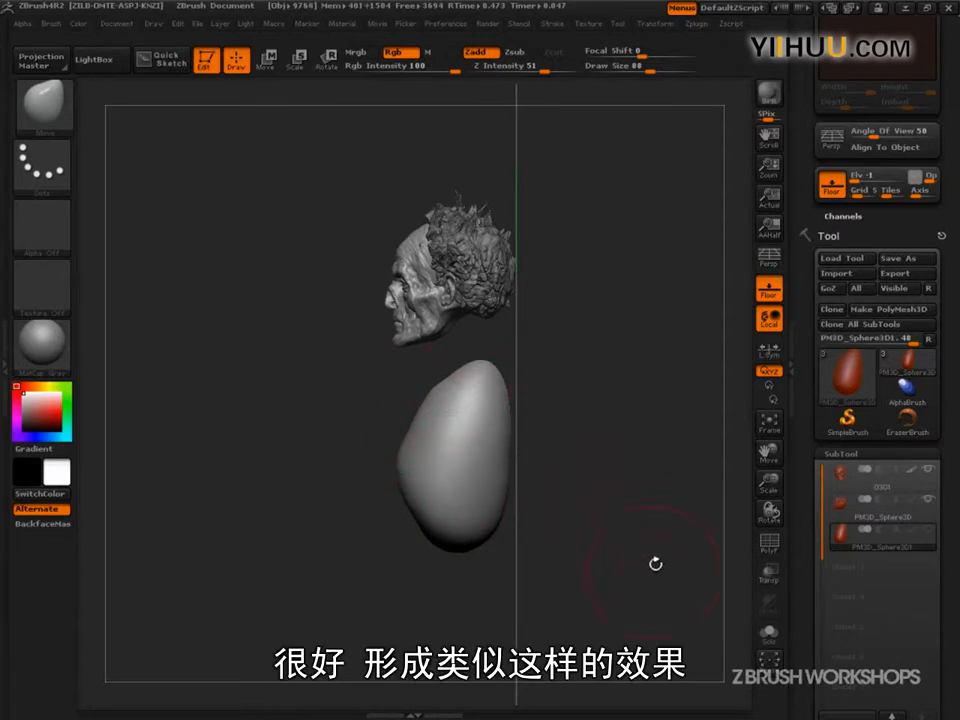
- Turn on the side-plane floor grid and align the model with it in profile view
left_click(766, 284)
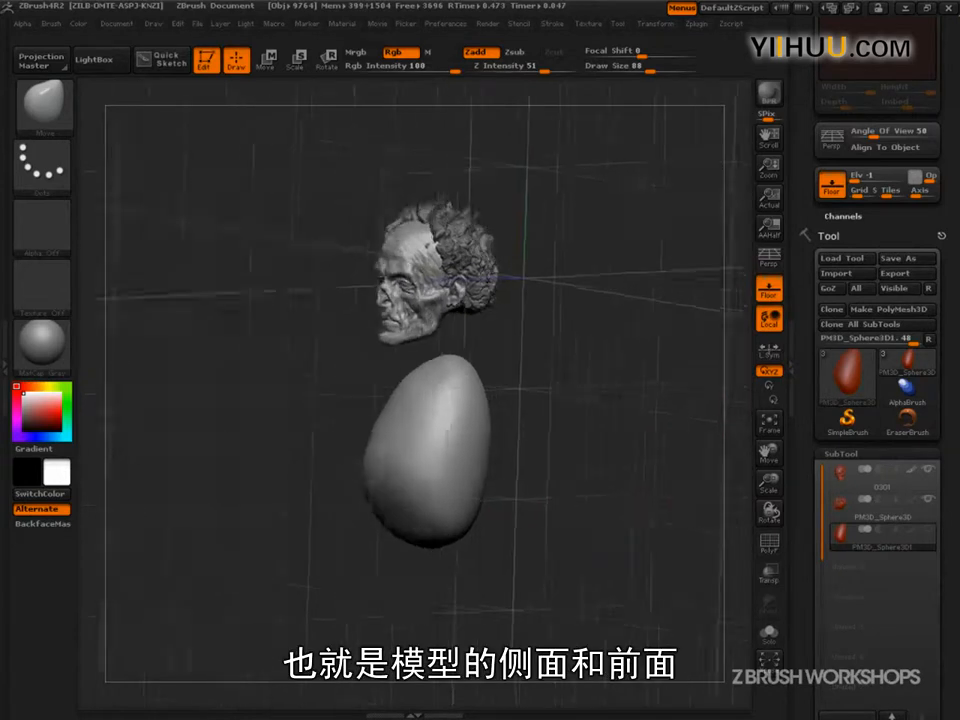
mouse_move(620, 500)
left_mouse_down()
mouse_move(664, 513)
mouse_move(608, 542)
left_mouse_up()
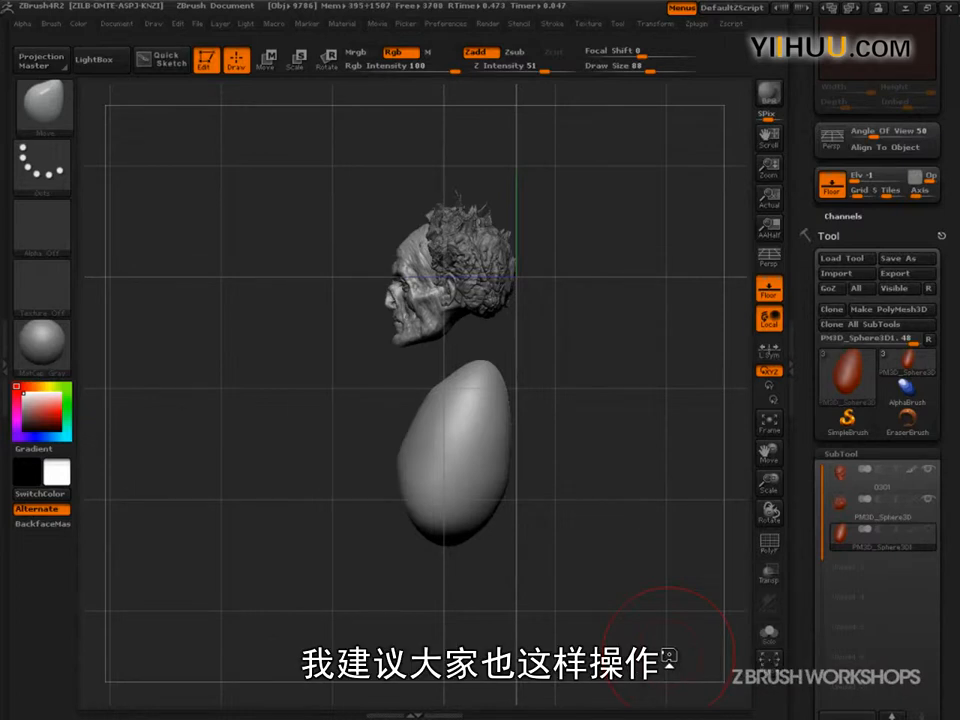
- With DynaMesh active, place an InsertSphere ball on the torso's lower front in front view, within the same subtool
left_click_drag(806, 529, 823, 379)
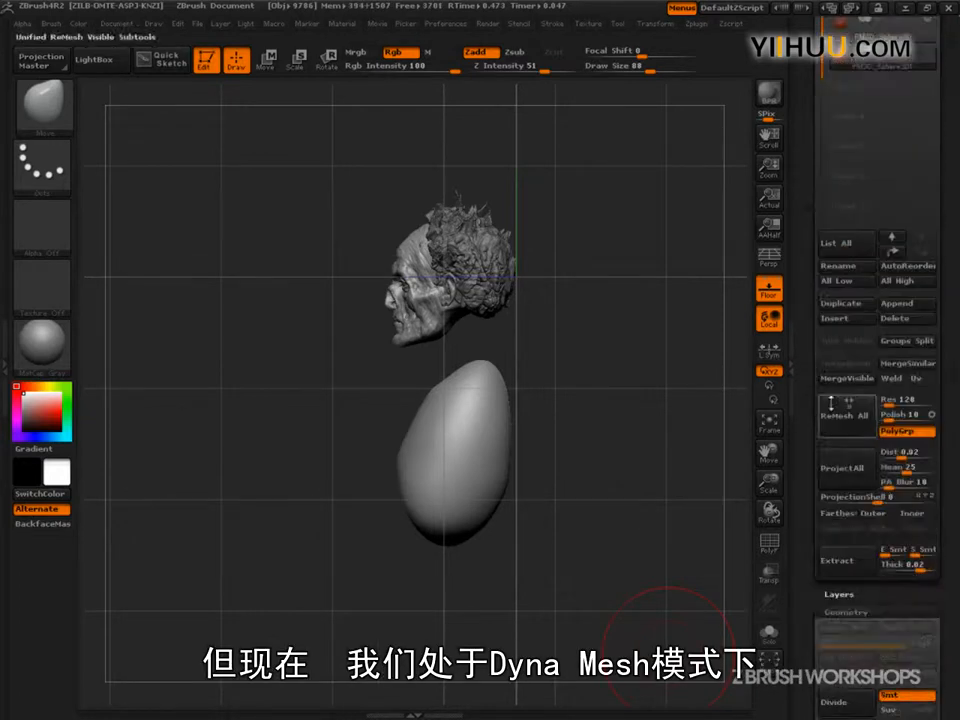
left_click_drag(812, 611, 826, 472)
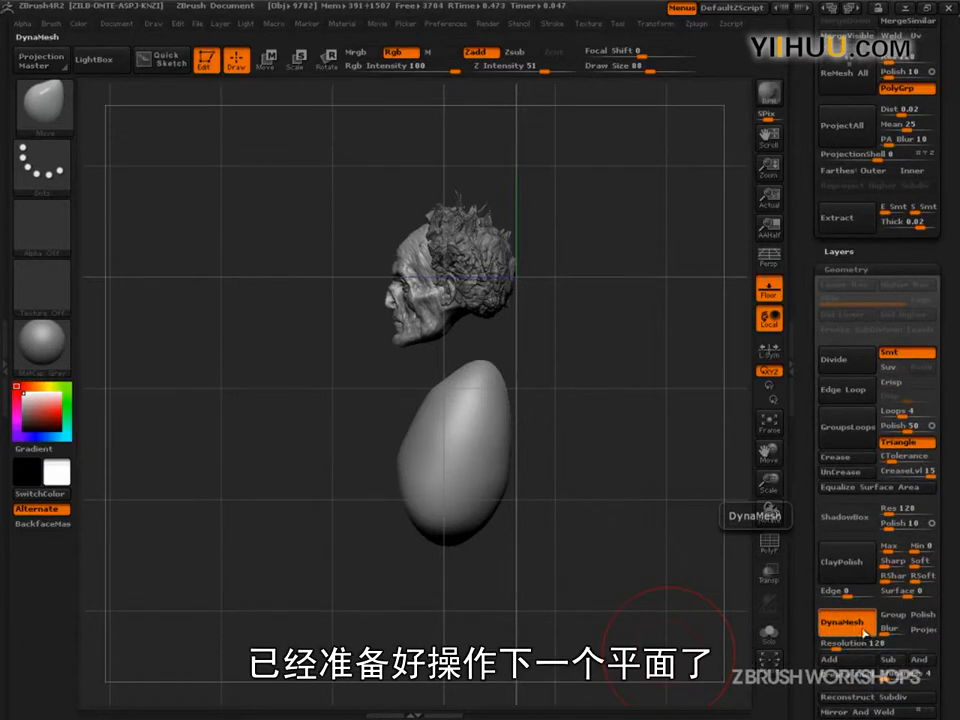
mouse_move(617, 557)
left_mouse_down()
mouse_move(675, 588)
mouse_move(643, 561)
mouse_move(675, 583)
mouse_move(677, 559)
left_mouse_up()
left_click(44, 120)
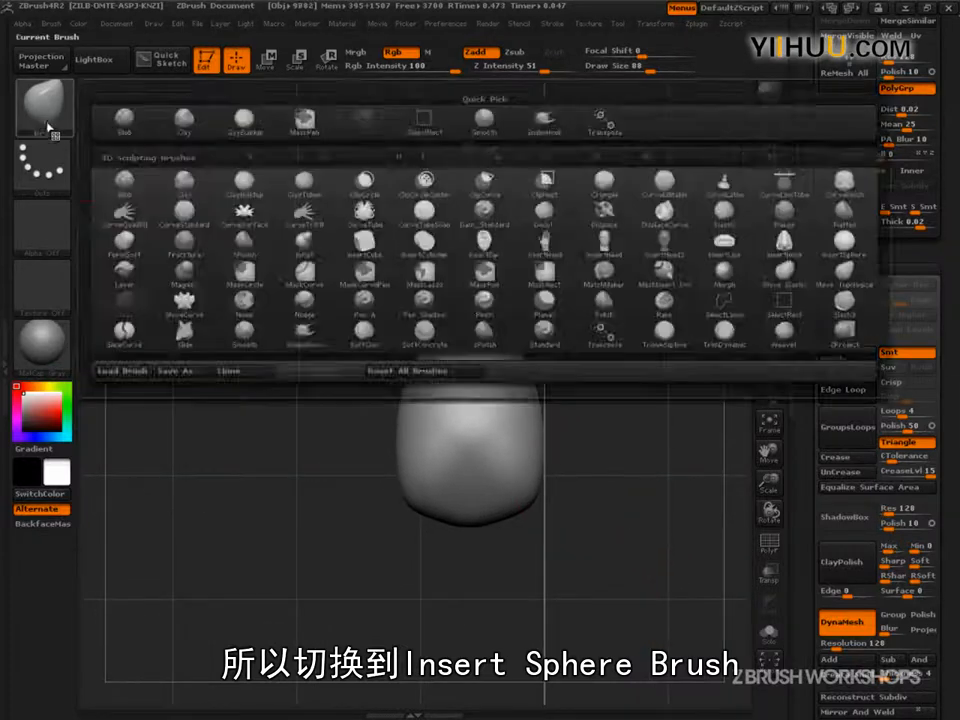
left_click(44, 105)
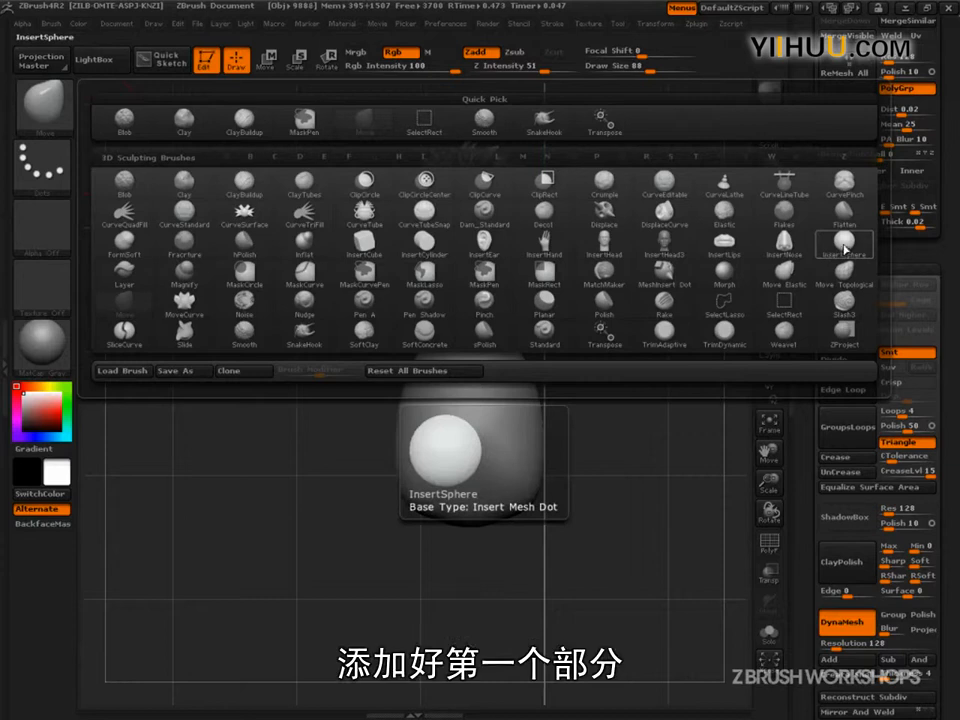
left_click(843, 250)
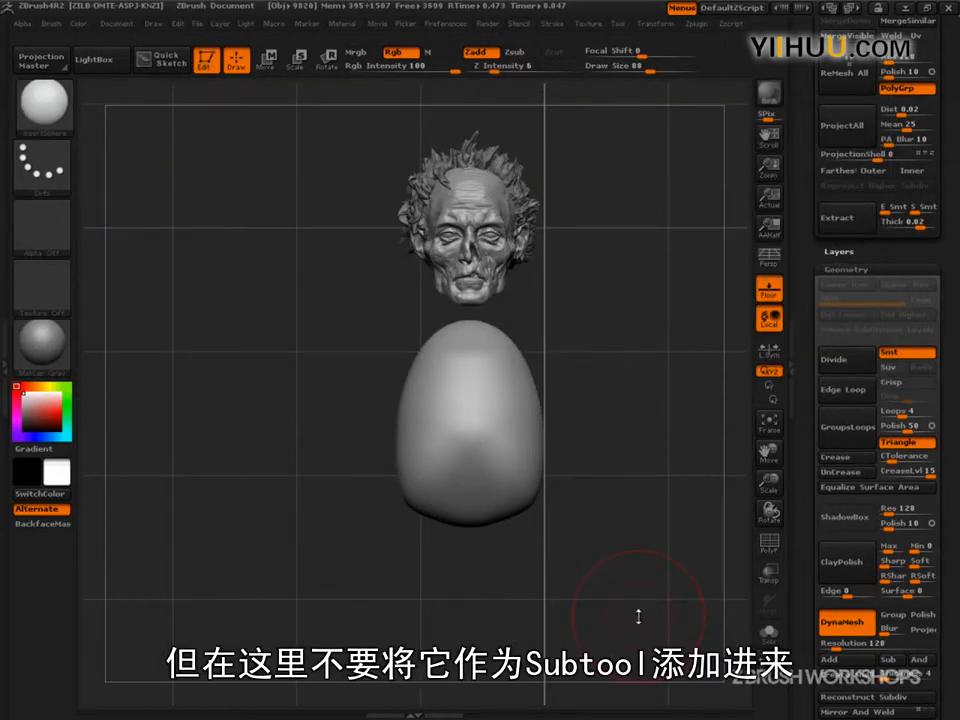
scroll(802, 236, "up", 5)
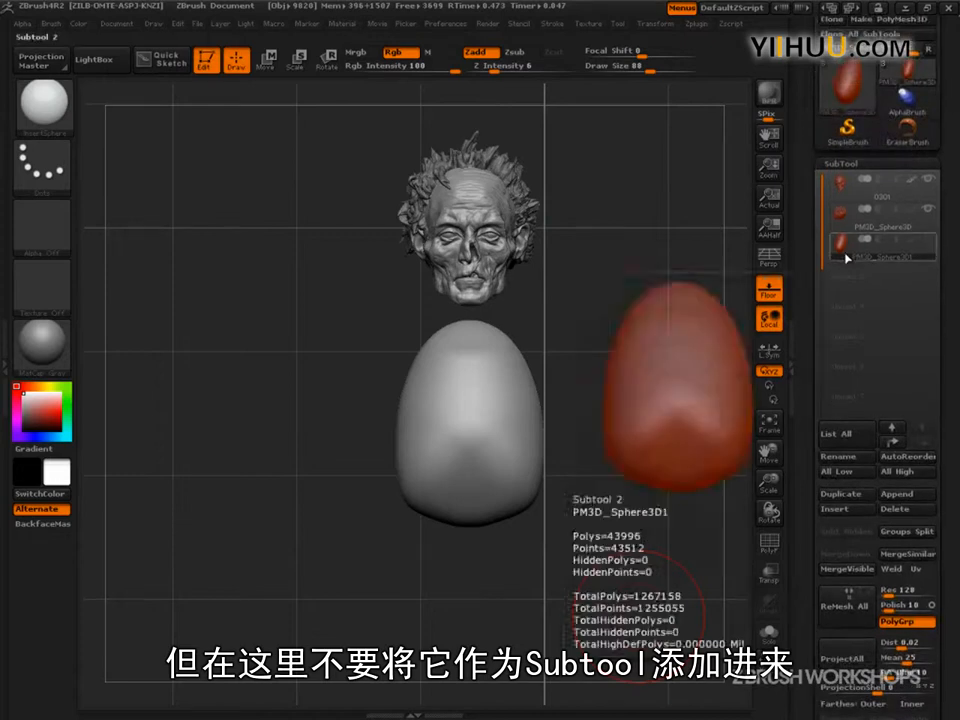
left_click_drag(472, 502, 565, 573)
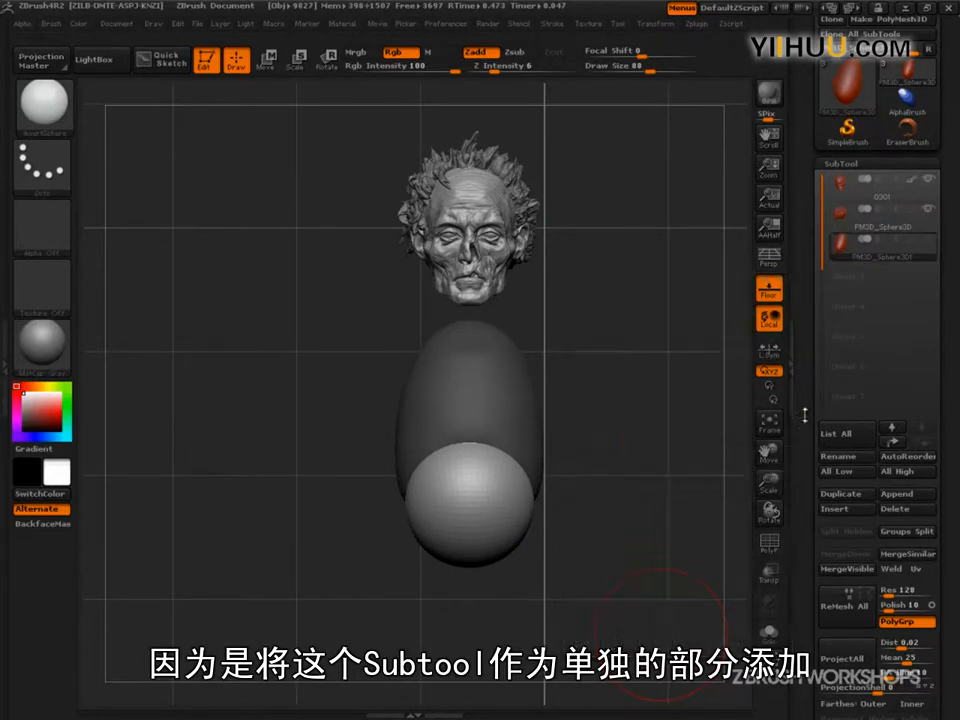
- Examine the inserted sphere's polygroup with the wireframe shown from an angle, and check the DynaMesh setting in the geometry options
left_click(770, 543)
left_click_drag(640, 520, 582, 534)
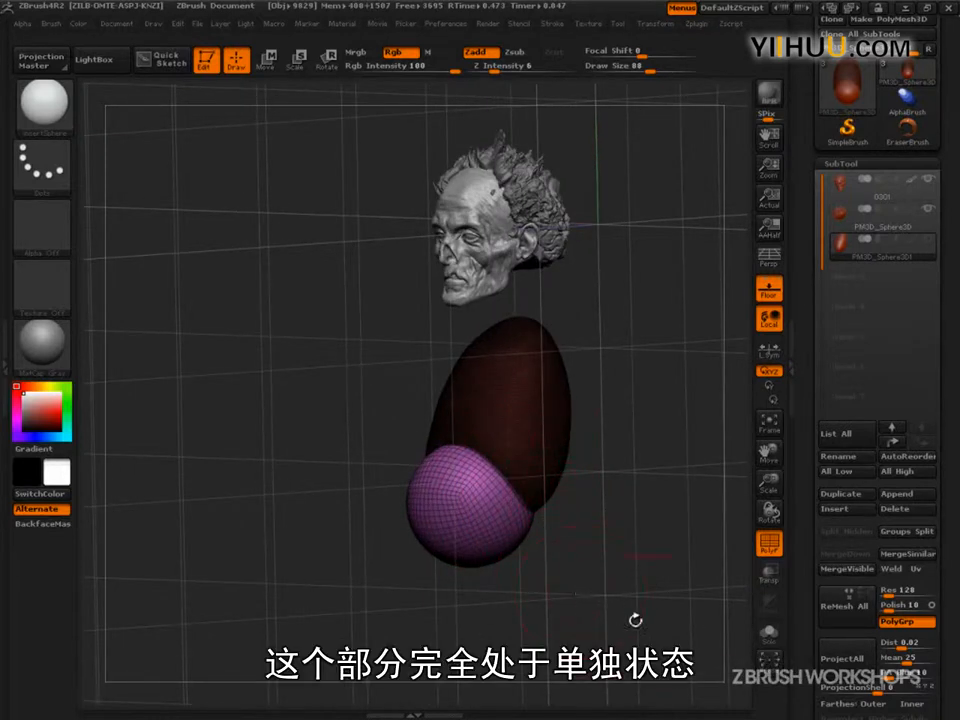
key("shift+f")
left_click_drag(615, 598, 680, 600, "shift")
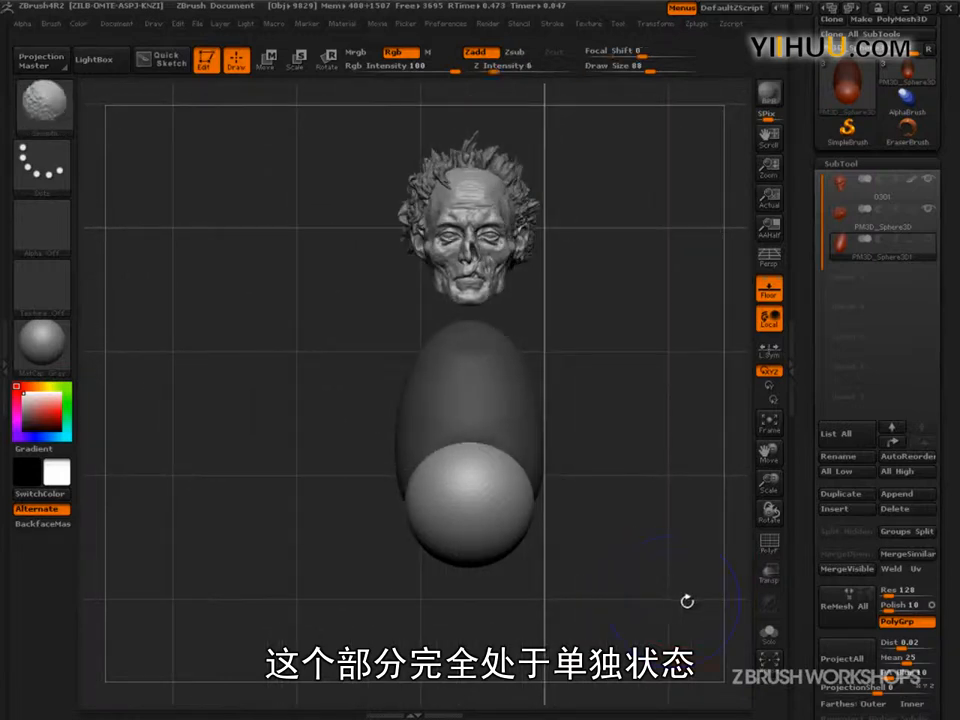
scroll(880, 500, "down", 5)
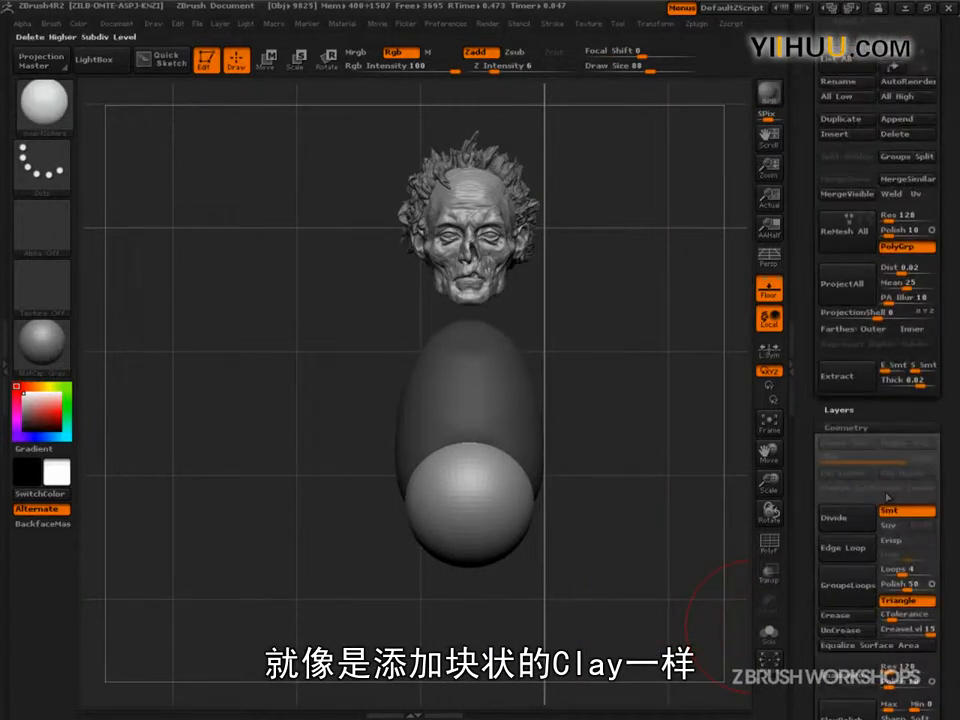
scroll(883, 515, "down", 2)
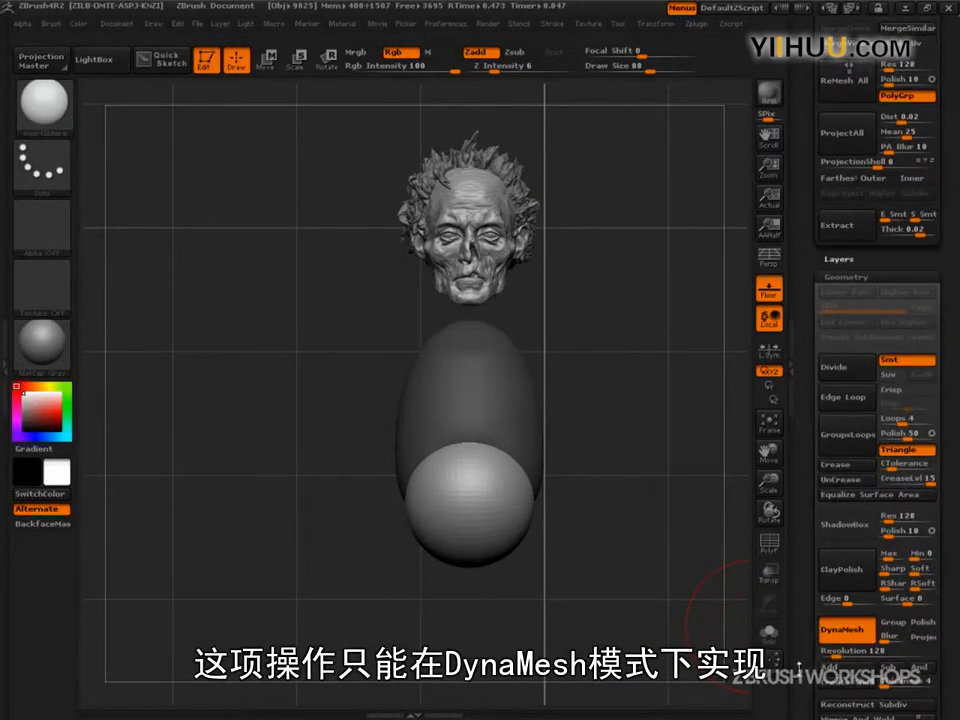
scroll(800, 665, "down", 1)
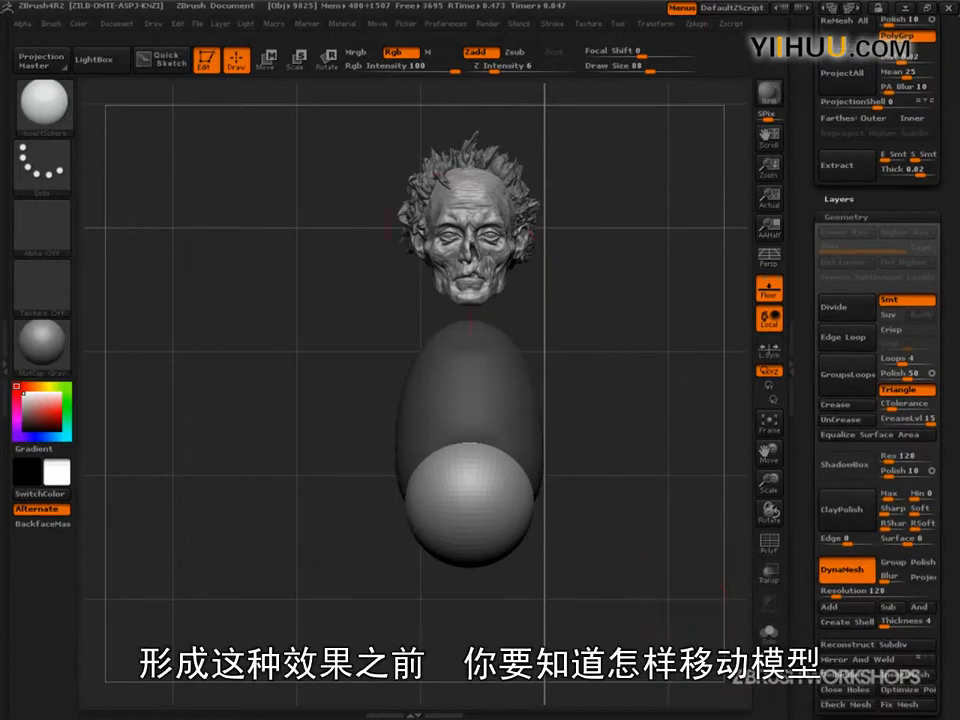
- Move the inserted sphere below the torso to the hip position in side view with a vertical Transpose line
left_click(267, 60)
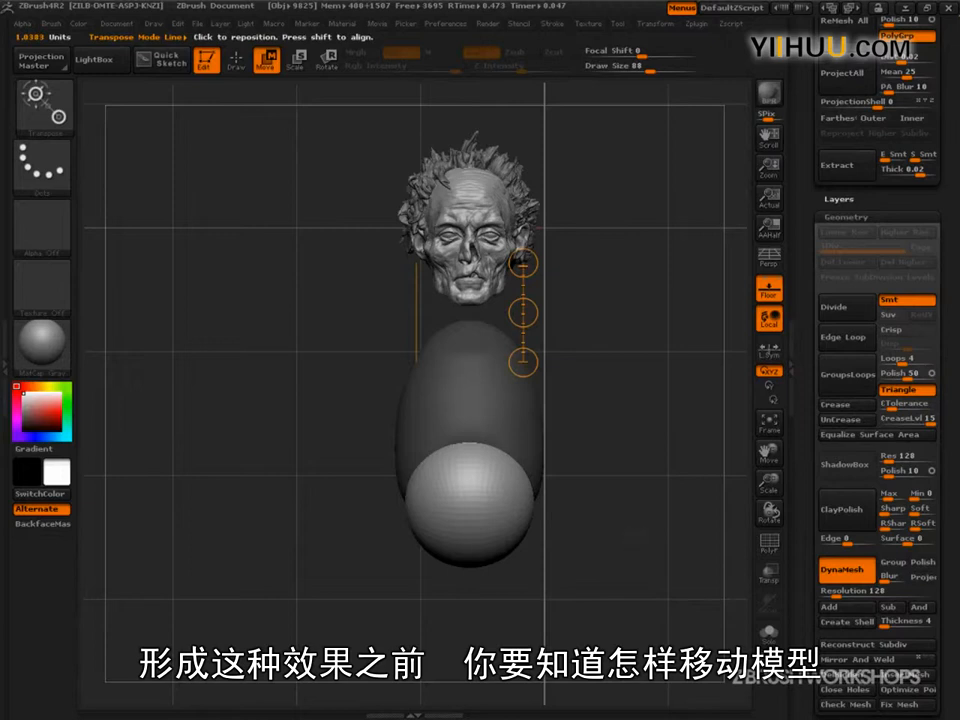
left_click_drag(521, 500, 521, 596)
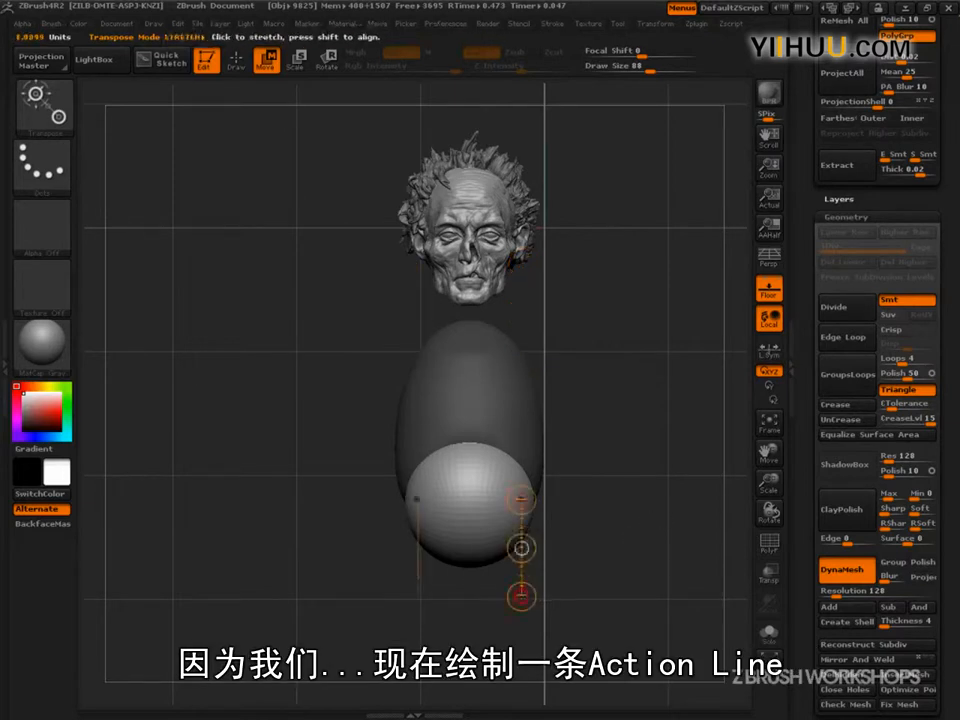
left_click_drag(662, 590, 607, 587)
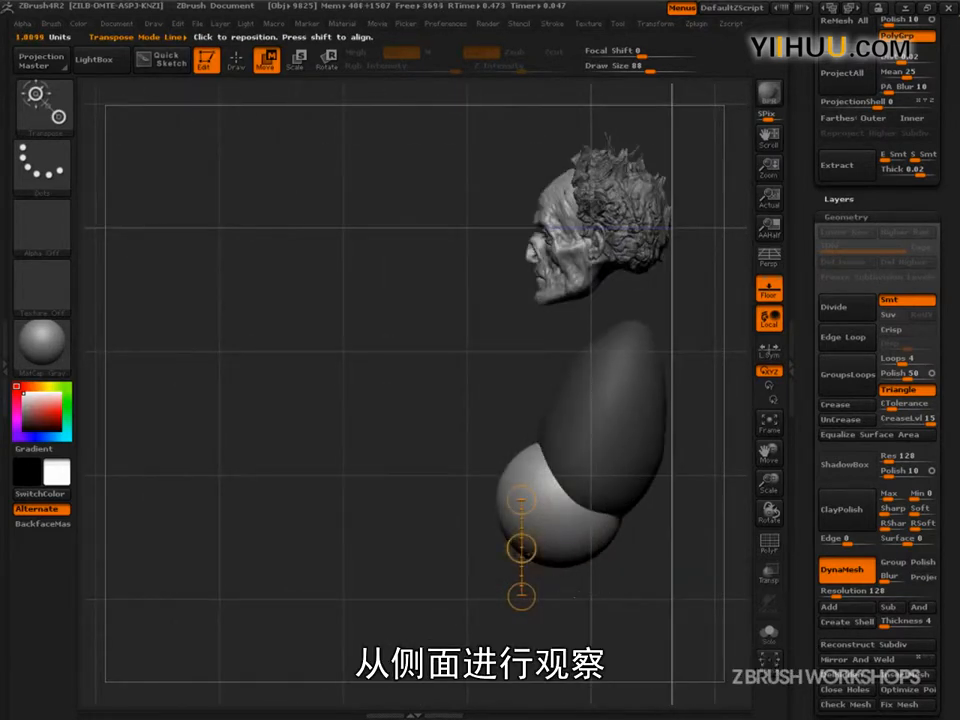
left_click_drag(521, 548, 567, 608)
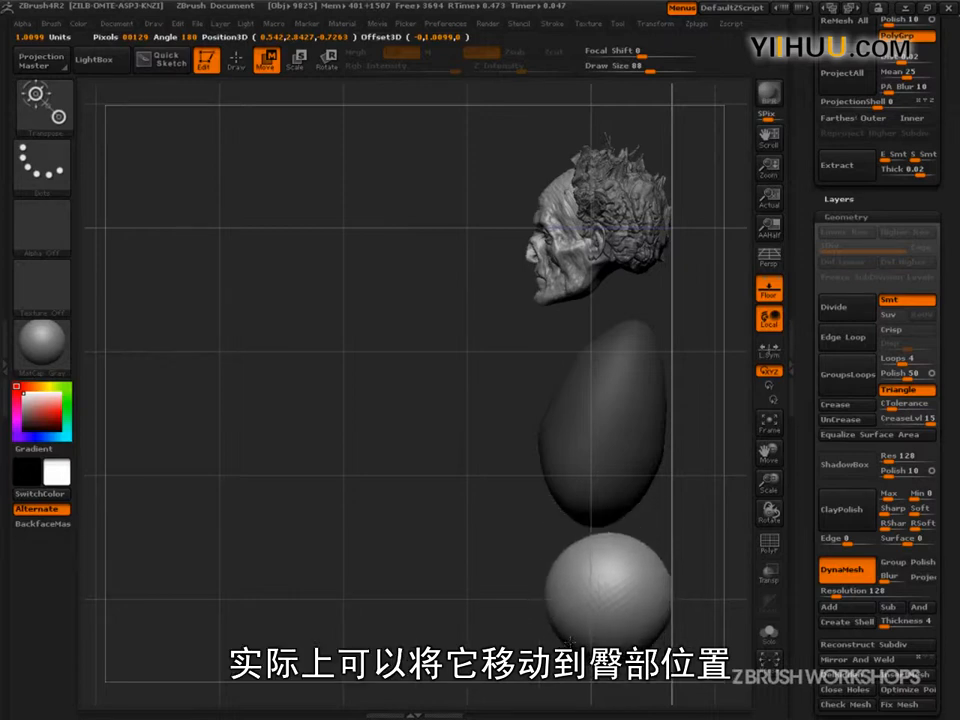
- Lower the hip sphere slightly straight down in front view, leaving a small gap beneath the torso
left_click_drag(451, 558, 640, 514)
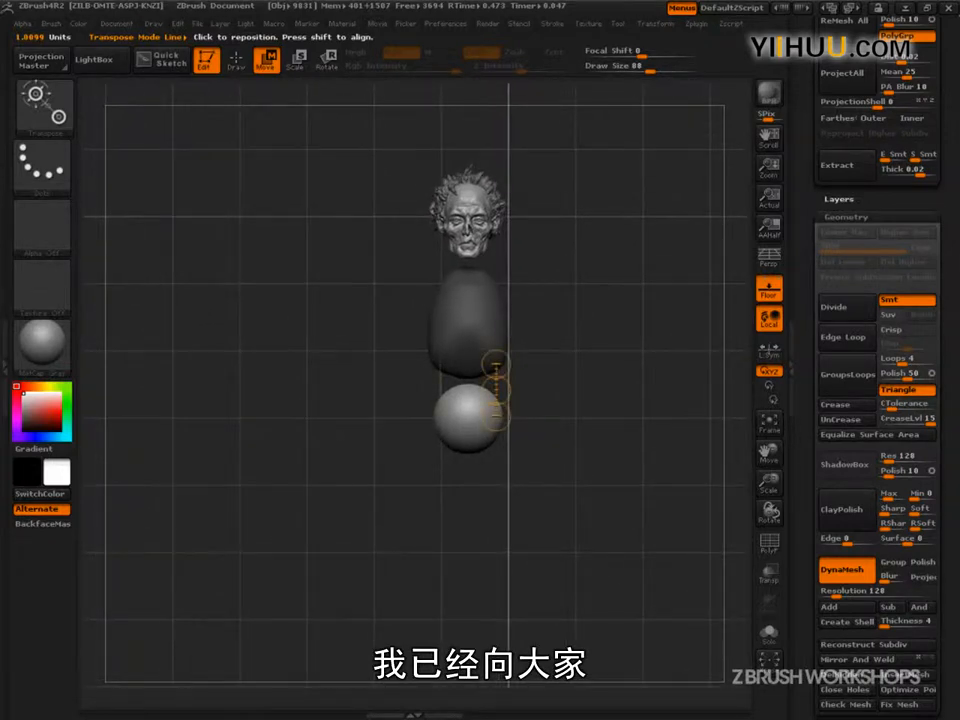
left_click_drag(496, 390, 496, 398)
key("ctrl+z")
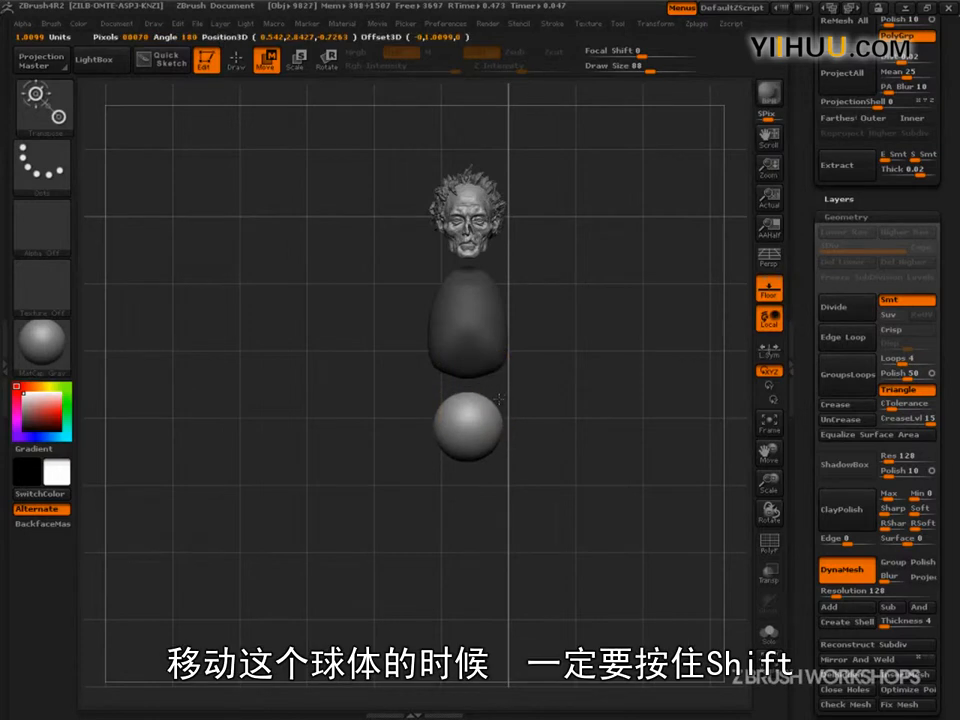
mouse_move(598, 519)
left_mouse_down("alt")
mouse_move(596, 468)
mouse_move(613, 504)
left_mouse_up("alt")
left_click_drag(494, 374, 494, 380)
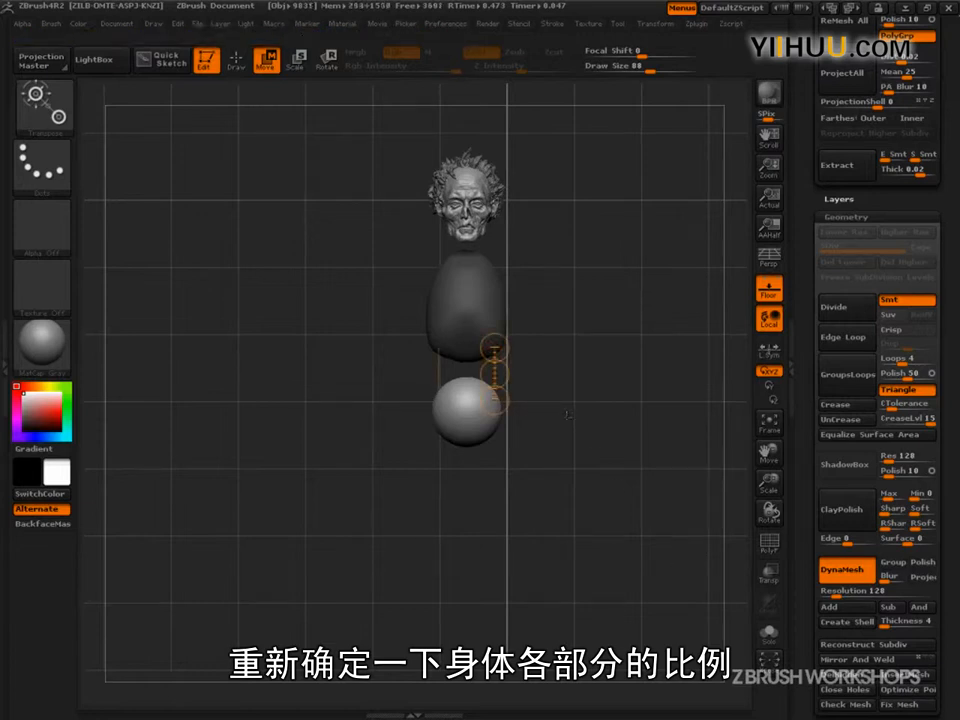
- Draw eight evenly spaced horizontal guide lines over the view, dividing the figure into seven head heights starting at the head's top
key("ctrl+shift")
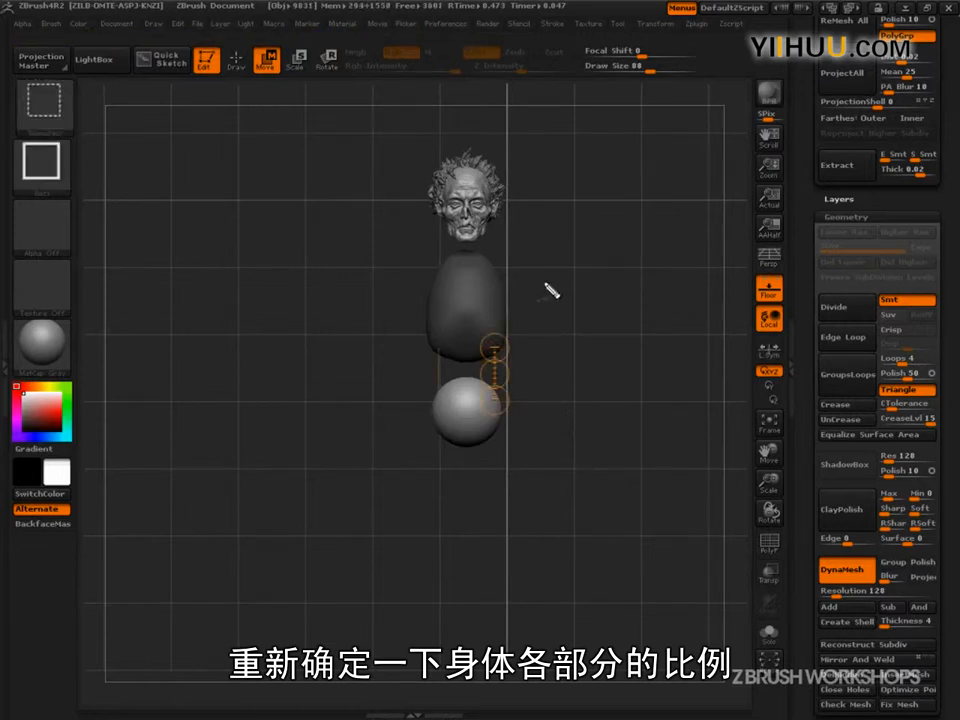
left_click_drag(411, 162, 605, 158)
left_click_drag(424, 241, 628, 236)
left_click_drag(425, 308, 646, 309)
left_click_drag(418, 371, 638, 367)
left_click_drag(431, 438, 627, 431)
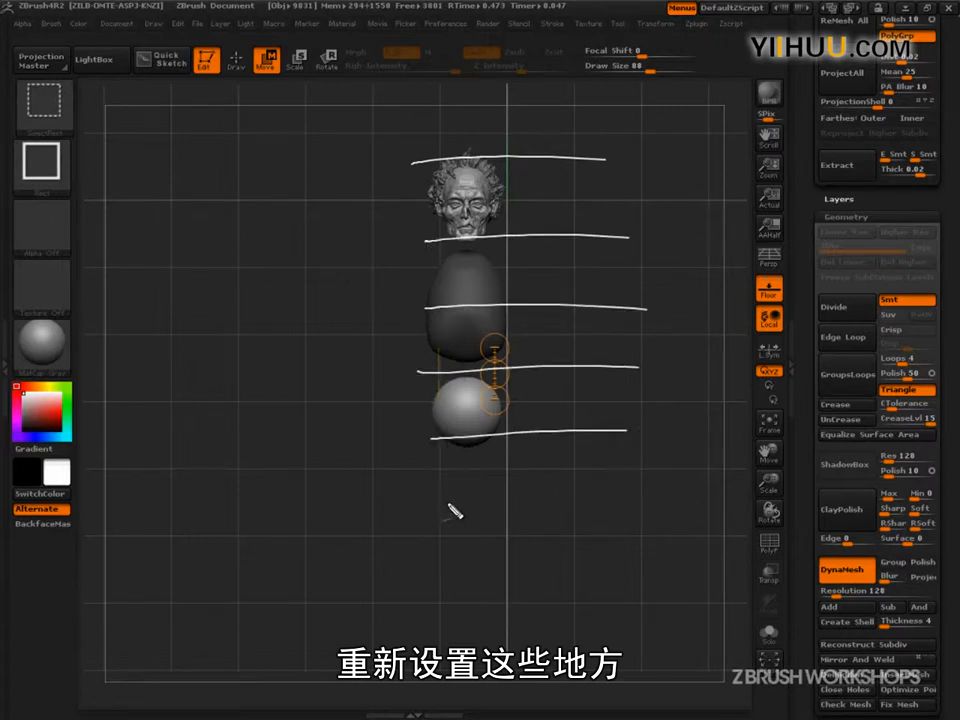
left_click_drag(431, 505, 665, 506)
left_click_drag(438, 579, 620, 573)
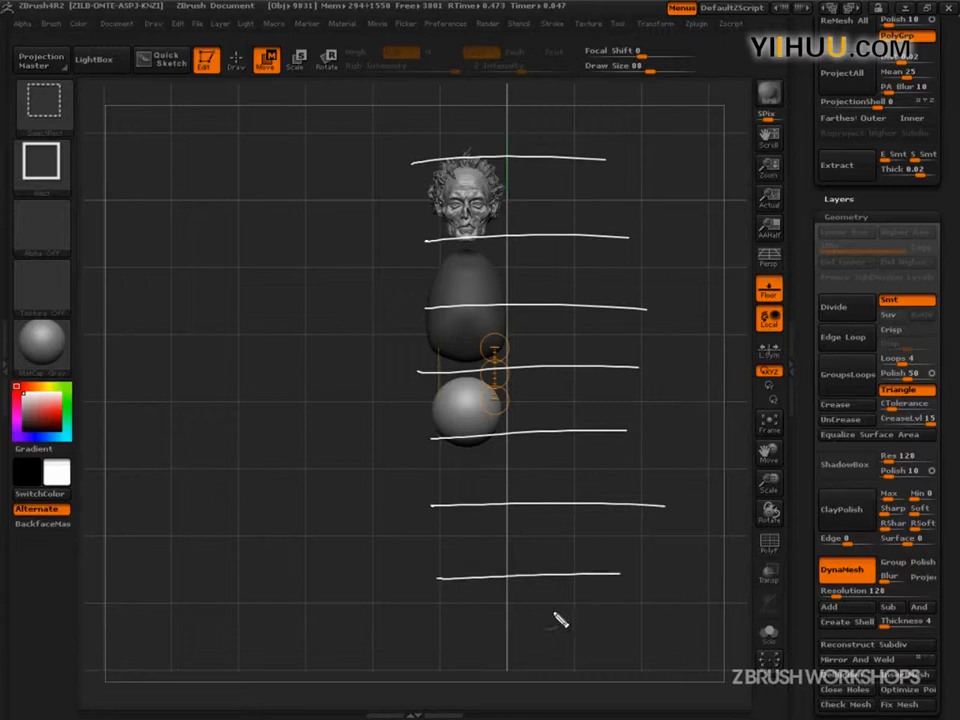
left_click_drag(446, 647, 659, 644)
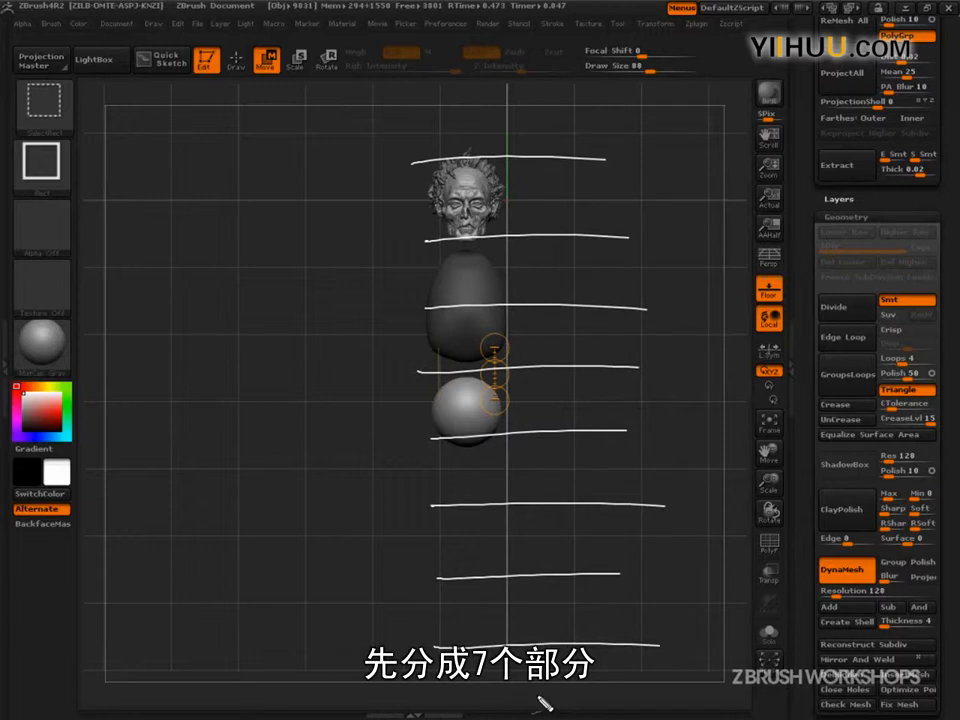
- Sketch ovals for the head, ribcage and pelvis beside the model, with a short pivot mark low in the pelvis
mouse_move(590, 180)
left_mouse_down()
mouse_move(611, 204)
mouse_move(579, 161)
mouse_move(590, 178)
left_mouse_up()
mouse_move(575, 306)
left_mouse_down()
mouse_move(567, 305)
mouse_move(575, 343)
mouse_move(600, 300)
mouse_move(608, 340)
mouse_move(580, 292)
left_mouse_up()
mouse_move(580, 404)
left_mouse_down()
mouse_move(562, 360)
mouse_move(600, 380)
mouse_move(588, 420)
mouse_move(574, 402)
mouse_move(588, 401)
left_mouse_up()
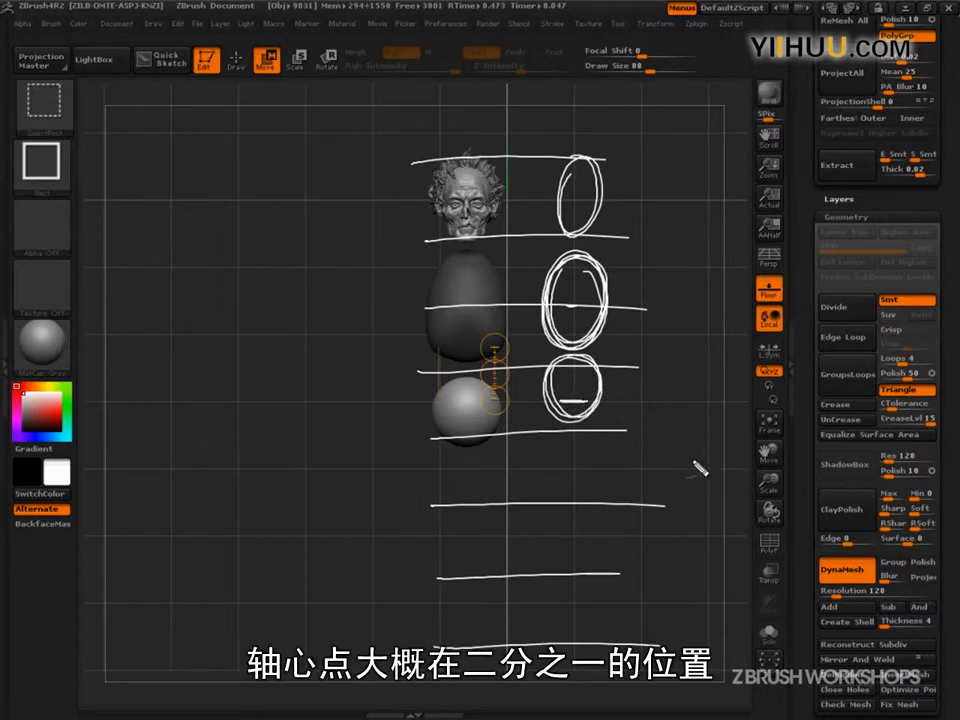
left_click_drag(655, 385, 655, 412)
left_click_drag(669, 396, 685, 410)
left_click_drag(555, 401, 600, 400)
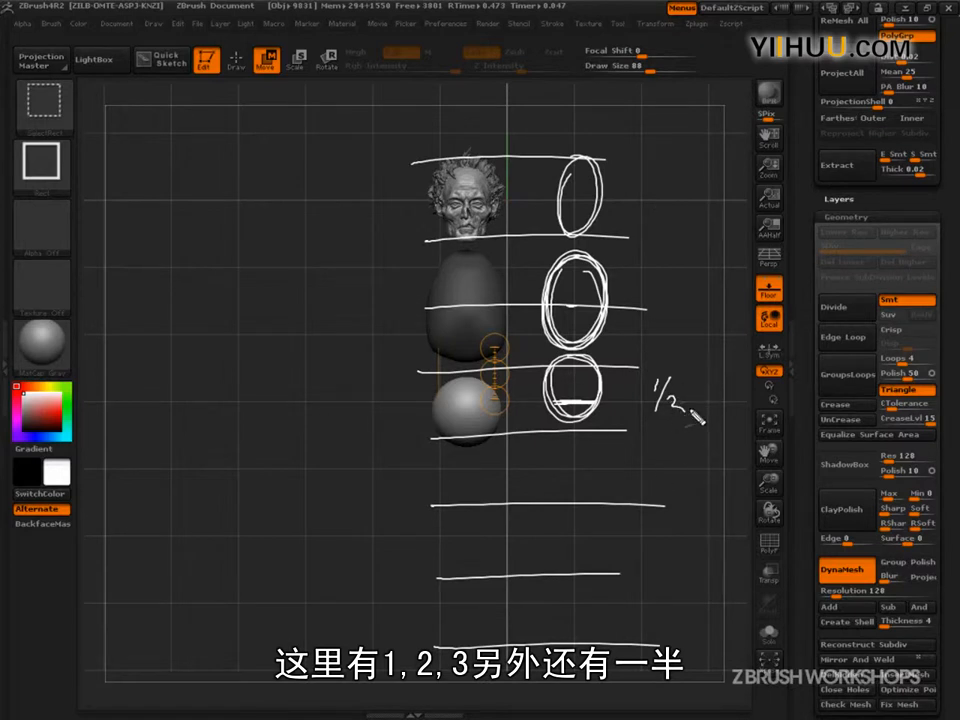
key("ctrl+z")
key("ctrl+z")
key("ctrl+z")
key("ctrl+z")
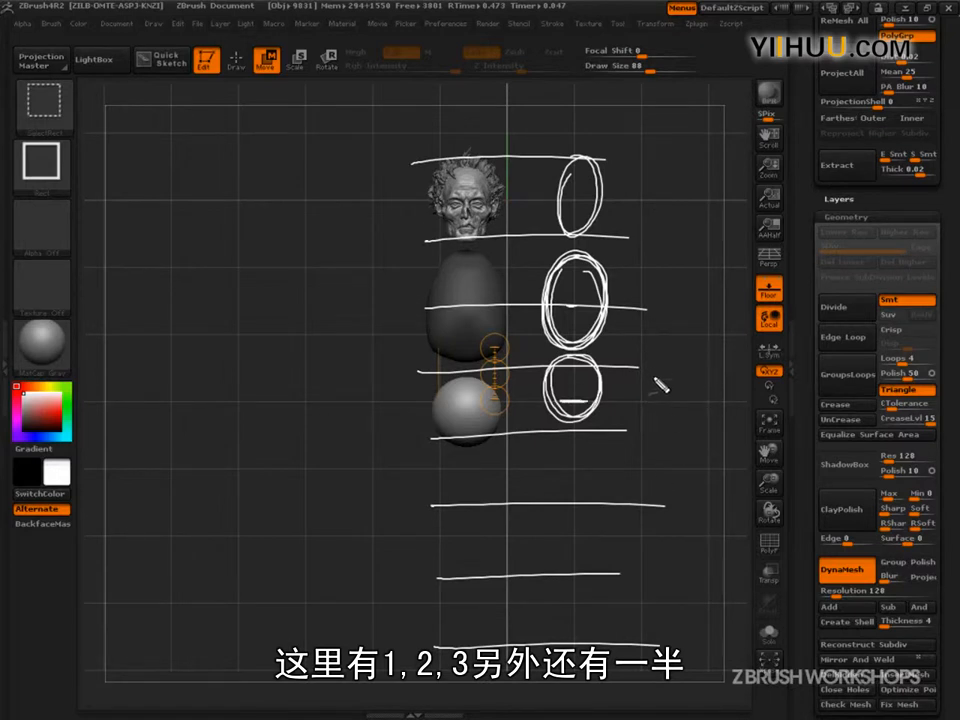
- Label the pelvis pivot "3½ – 3¾" beside the sketch and extend its horizontal mark to both hip points
mouse_move(643, 386)
left_mouse_down()
mouse_move(646, 404)
mouse_move(668, 397)
left_mouse_up()
mouse_move(678, 384)
left_mouse_down()
mouse_move(670, 400)
mouse_move(684, 404)
mouse_move(712, 394)
mouse_move(713, 402)
mouse_move(754, 400)
mouse_move(781, 384)
left_mouse_up()
left_click_drag(777, 374, 776, 391)
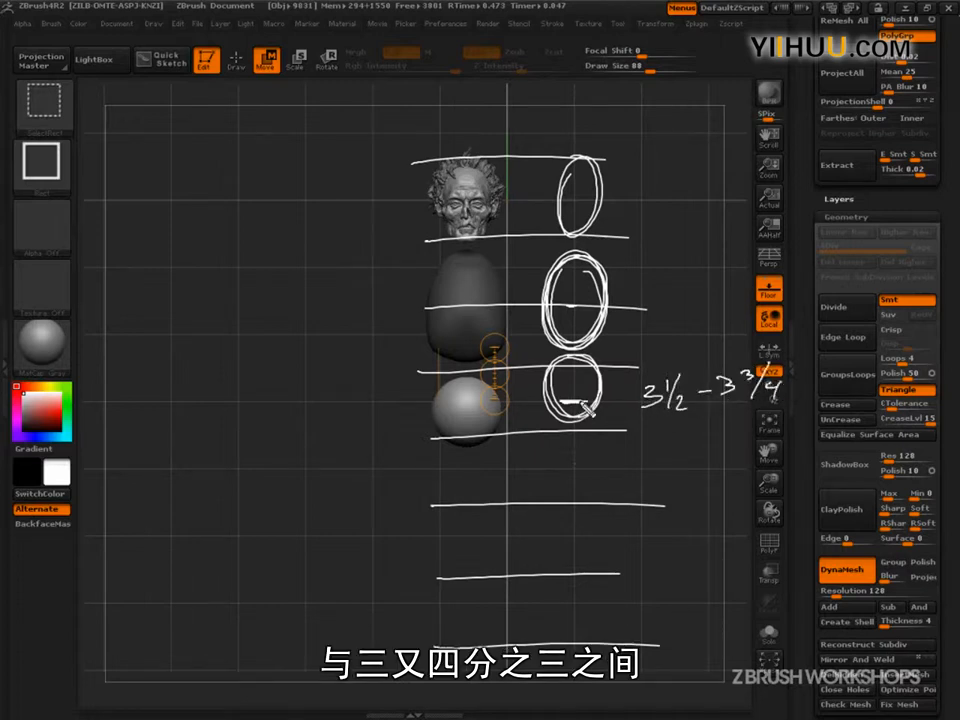
mouse_move(592, 403)
left_mouse_down()
mouse_move(540, 402)
mouse_move(617, 403)
left_mouse_up()
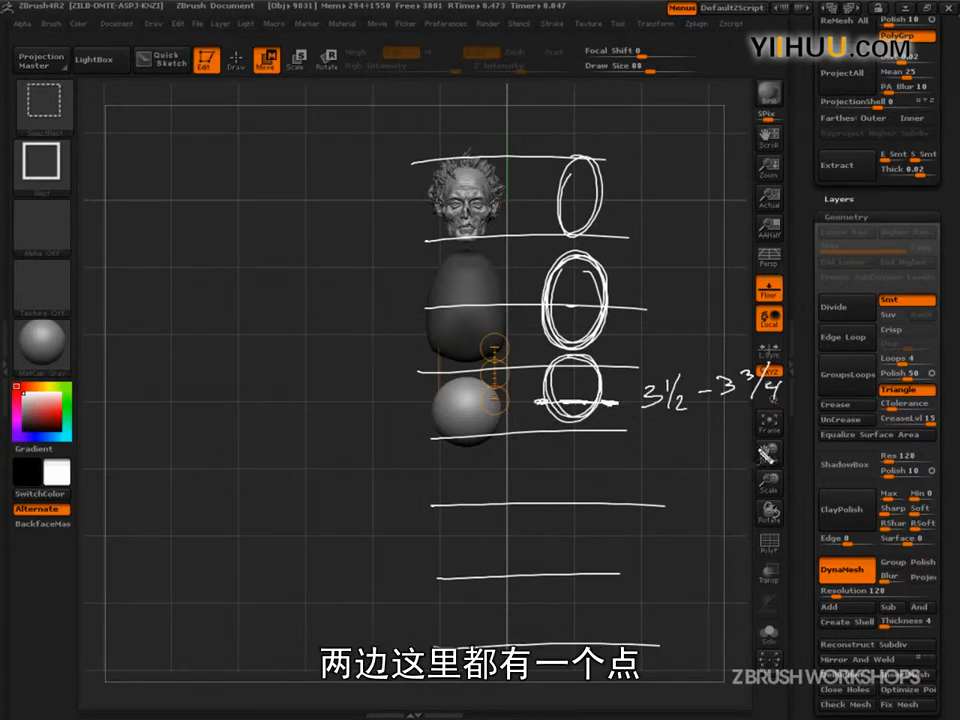
- Sketch both legs from the hip points with knees midway and feet at the lowest line, and one arm from the shoulder
left_click_drag(537, 403, 559, 530)
left_click_drag(539, 434, 563, 547)
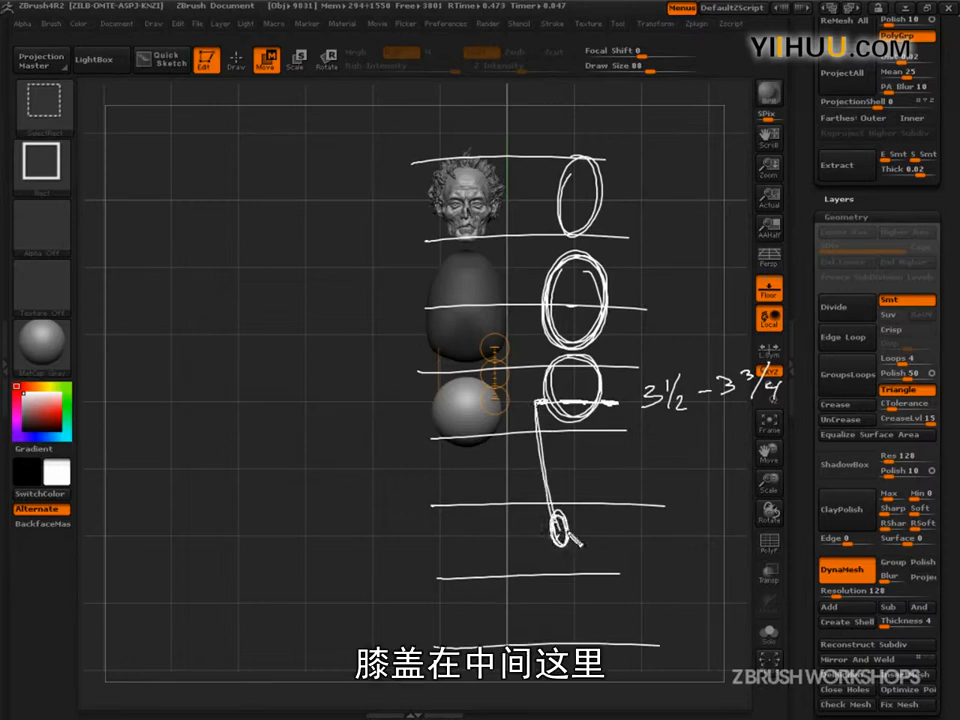
left_click_drag(612, 404, 598, 520)
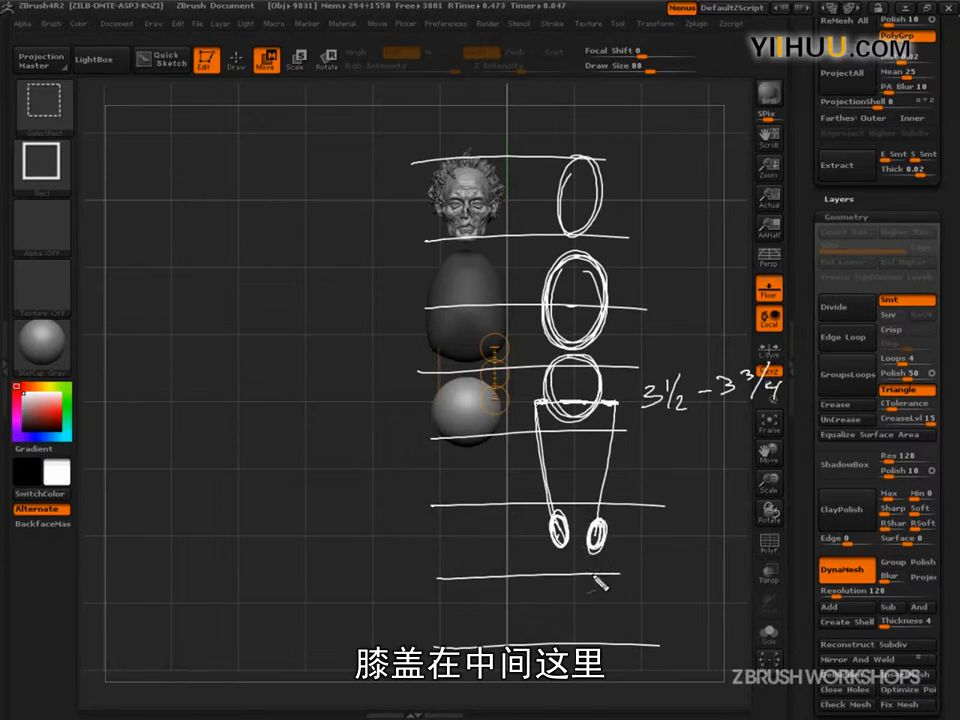
mouse_move(556, 550)
left_mouse_down()
mouse_move(556, 645)
mouse_move(534, 669)
mouse_move(561, 678)
left_mouse_up()
mouse_move(599, 549)
left_mouse_down()
mouse_move(596, 664)
mouse_move(617, 667)
mouse_move(594, 671)
mouse_move(621, 672)
left_mouse_up()
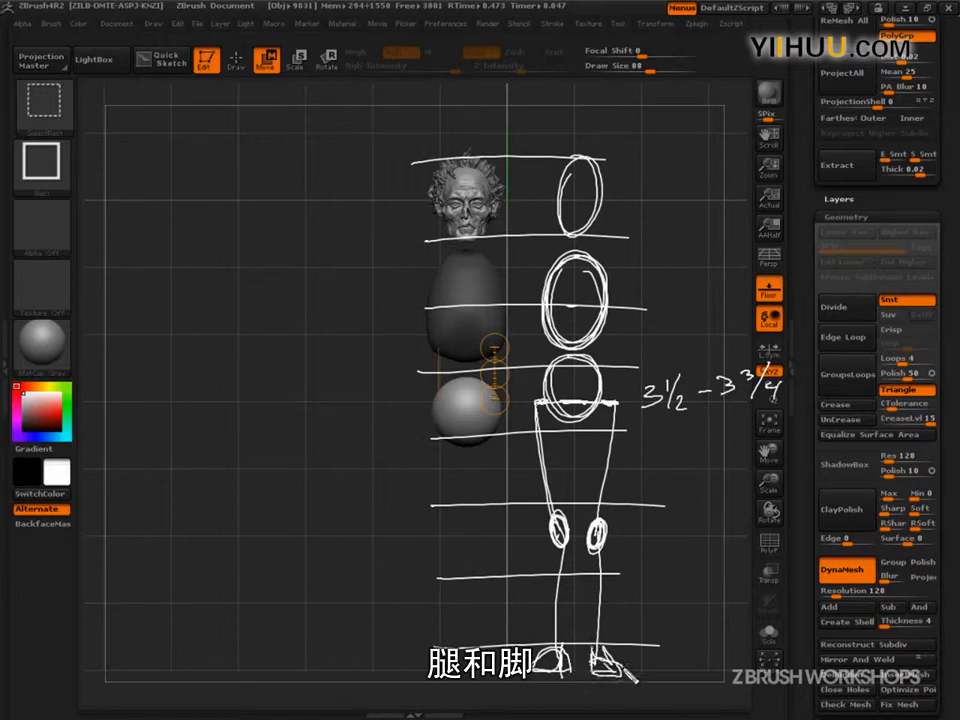
mouse_move(628, 263)
left_mouse_down()
mouse_move(588, 262)
mouse_move(648, 300)
mouse_move(681, 421)
mouse_move(678, 412)
mouse_move(667, 440)
mouse_move(683, 428)
left_mouse_up()
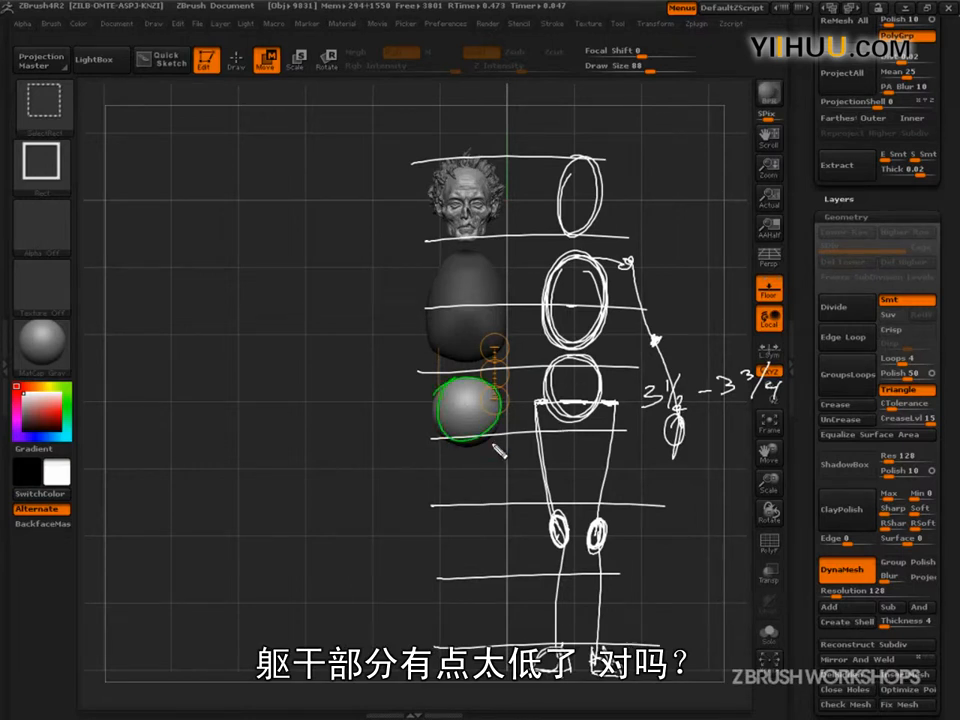
- Draw a green upward arrow on the circled hip sphere to mark the direction it has to move
left_click_drag(463, 414, 474, 414)
left_click_drag(471, 413, 470, 379)
mouse_move(456, 382)
left_mouse_down()
mouse_move(466, 370)
mouse_move(477, 380)
left_mouse_up()
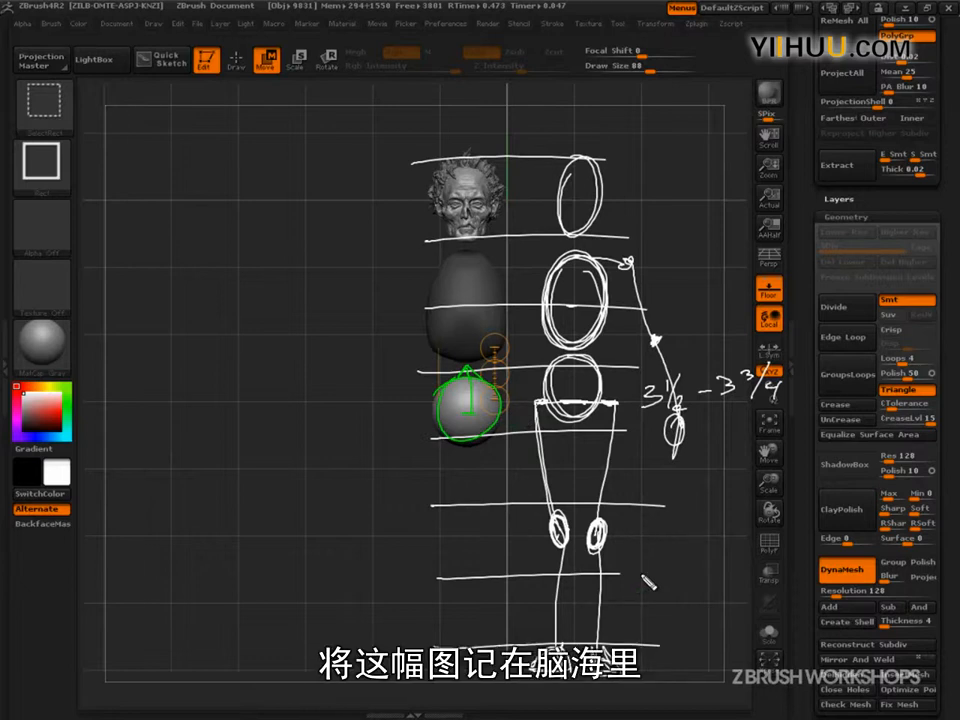